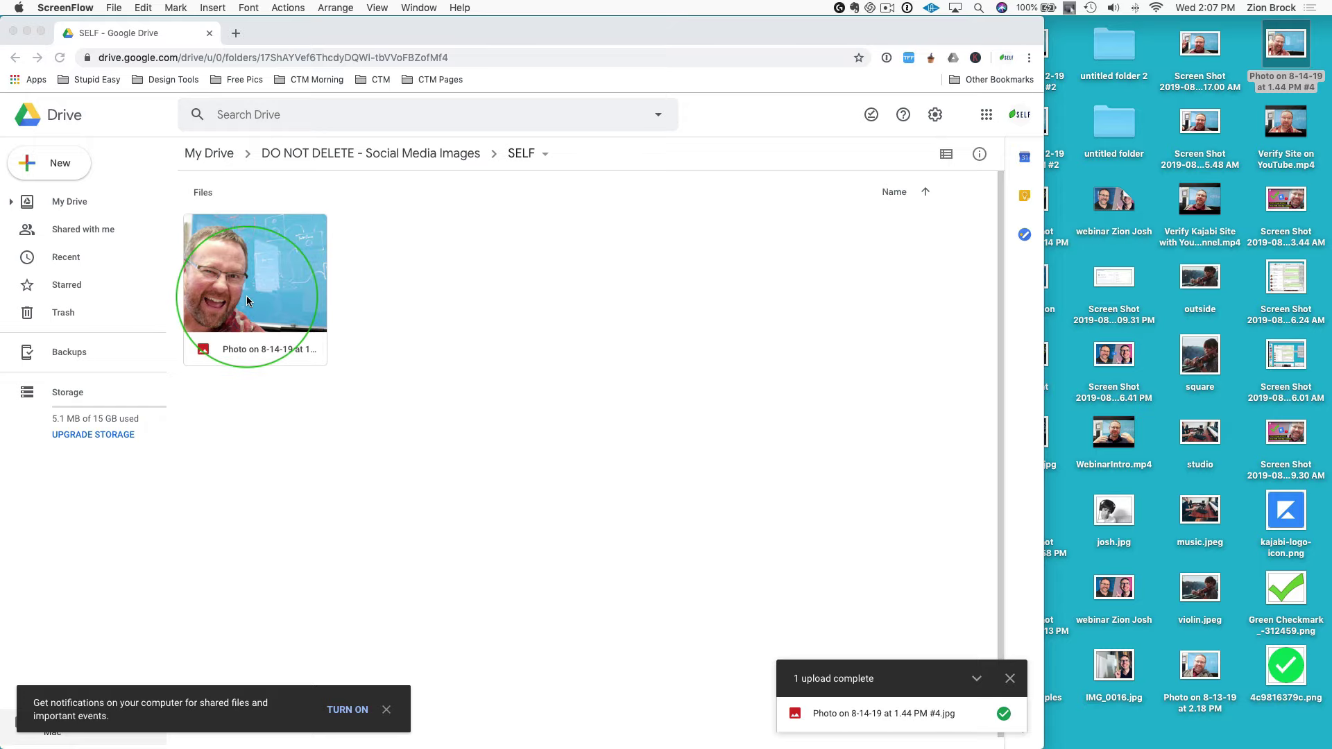
Preview the desktop image "Photo on 8-14-19 at 1.44 PM #4" with Quick Look
{"action": "left_click", "coordinate": [1285, 54]}
{"action": "key", "text": "space"}
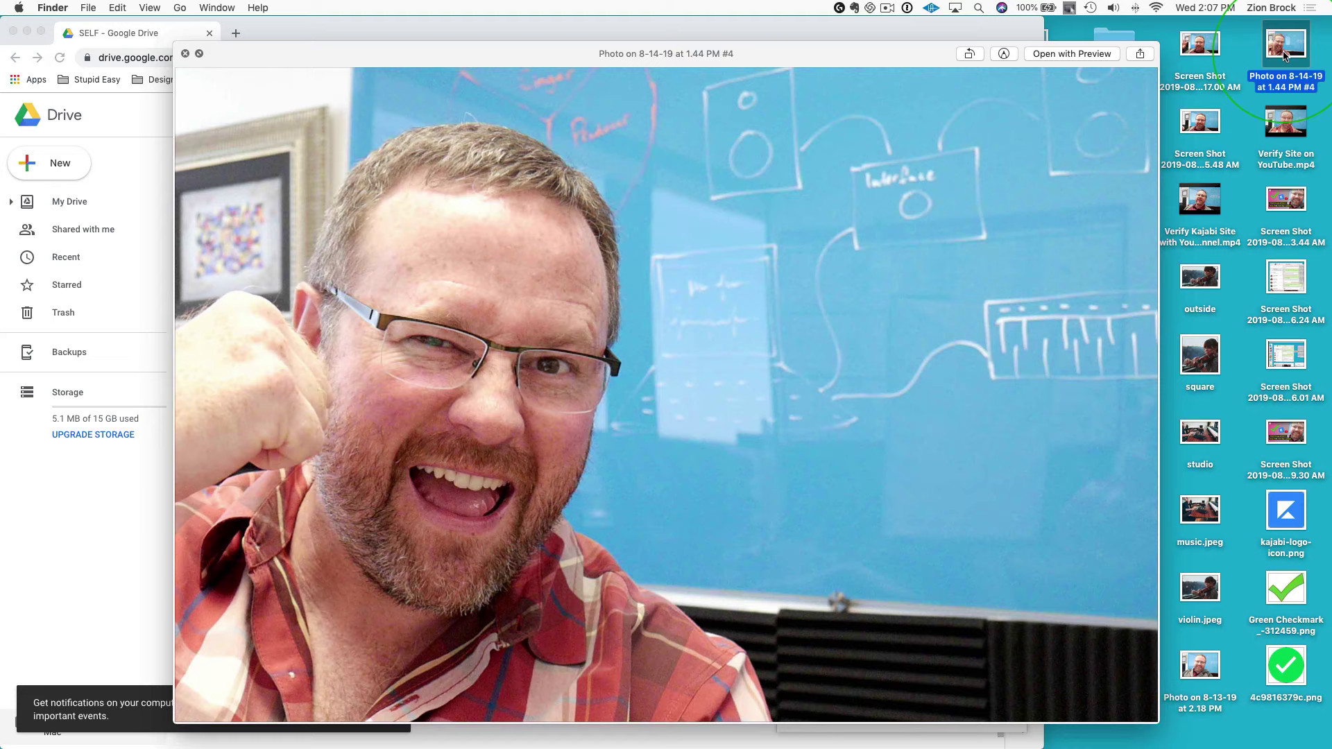
{"action": "key", "text": "space"}
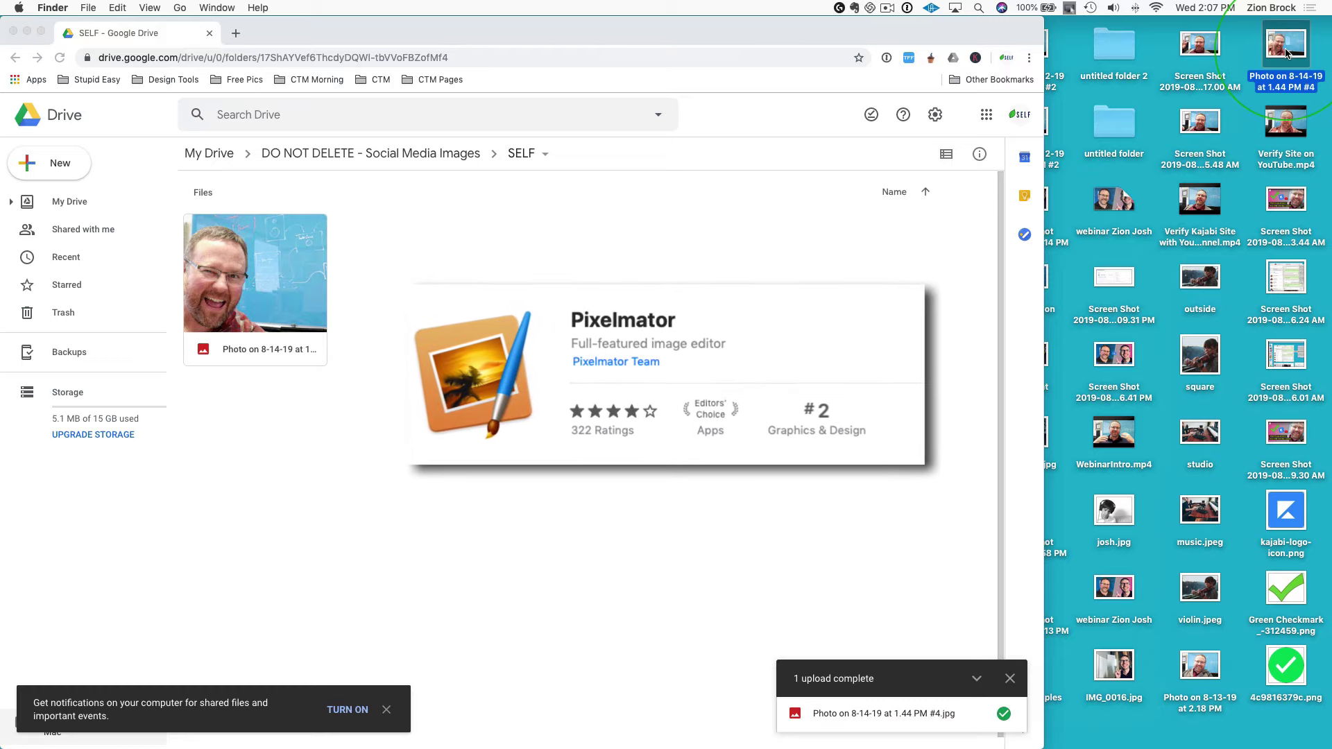
Open the desktop image "Photo on 8-14-19 at 1.44 PM #4" in Pixelmator with the whole picture in view
{"action": "right_click", "coordinate": [1286, 52]}
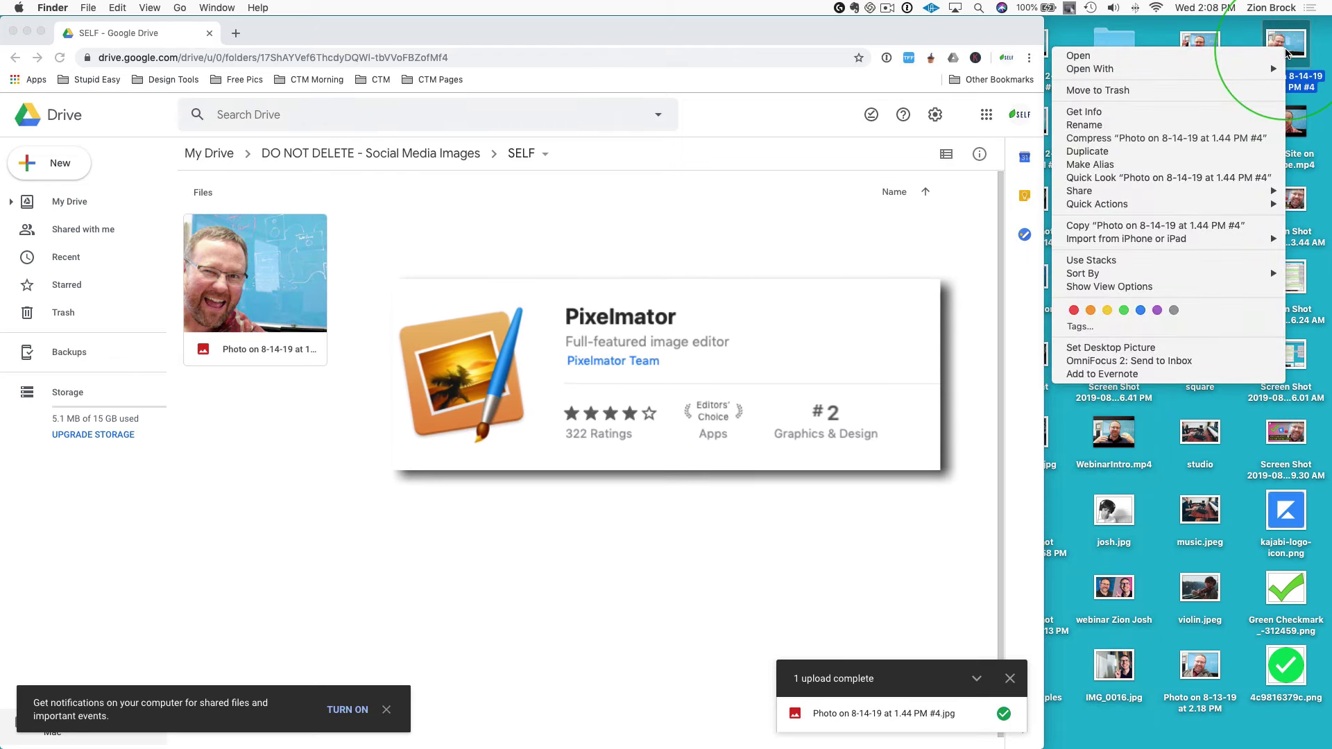
{"action": "mouse_move", "coordinate": [1128, 68]}
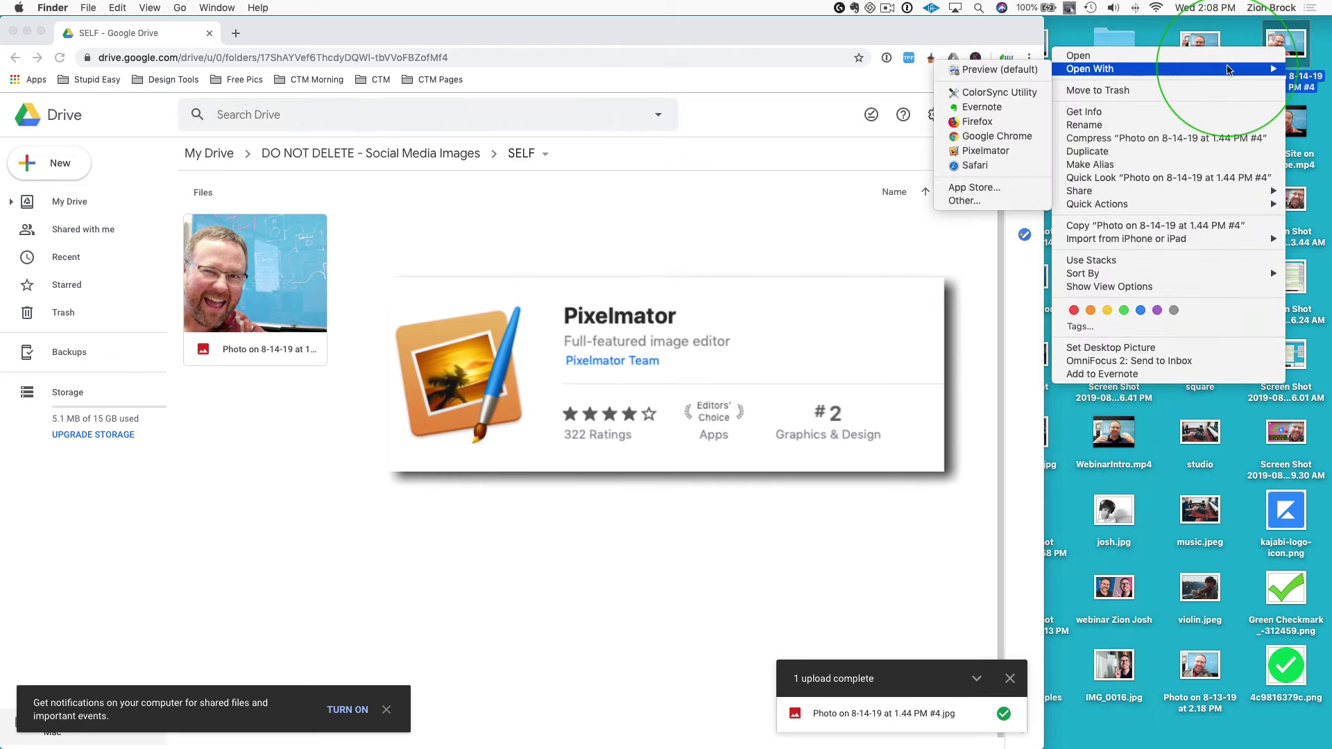
{"action": "left_click", "coordinate": [986, 151]}
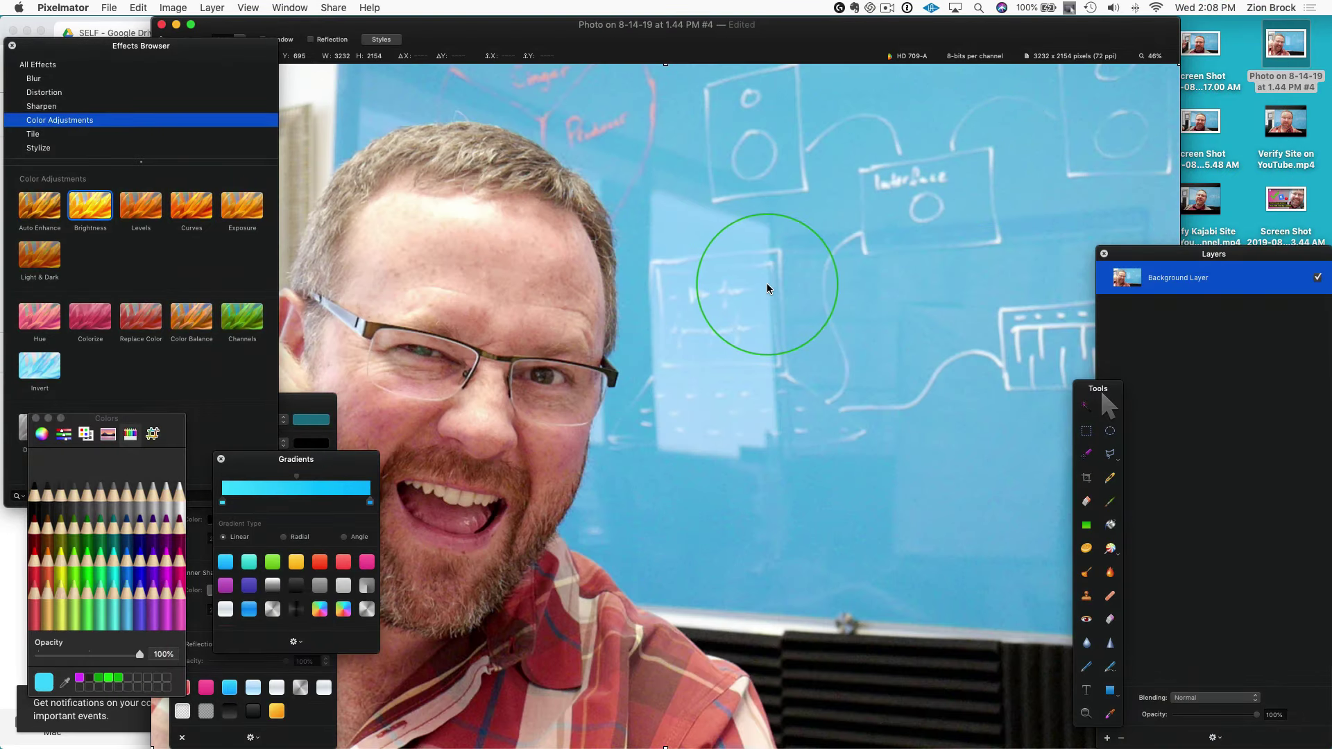
{"action": "key", "text": "super+minus"}
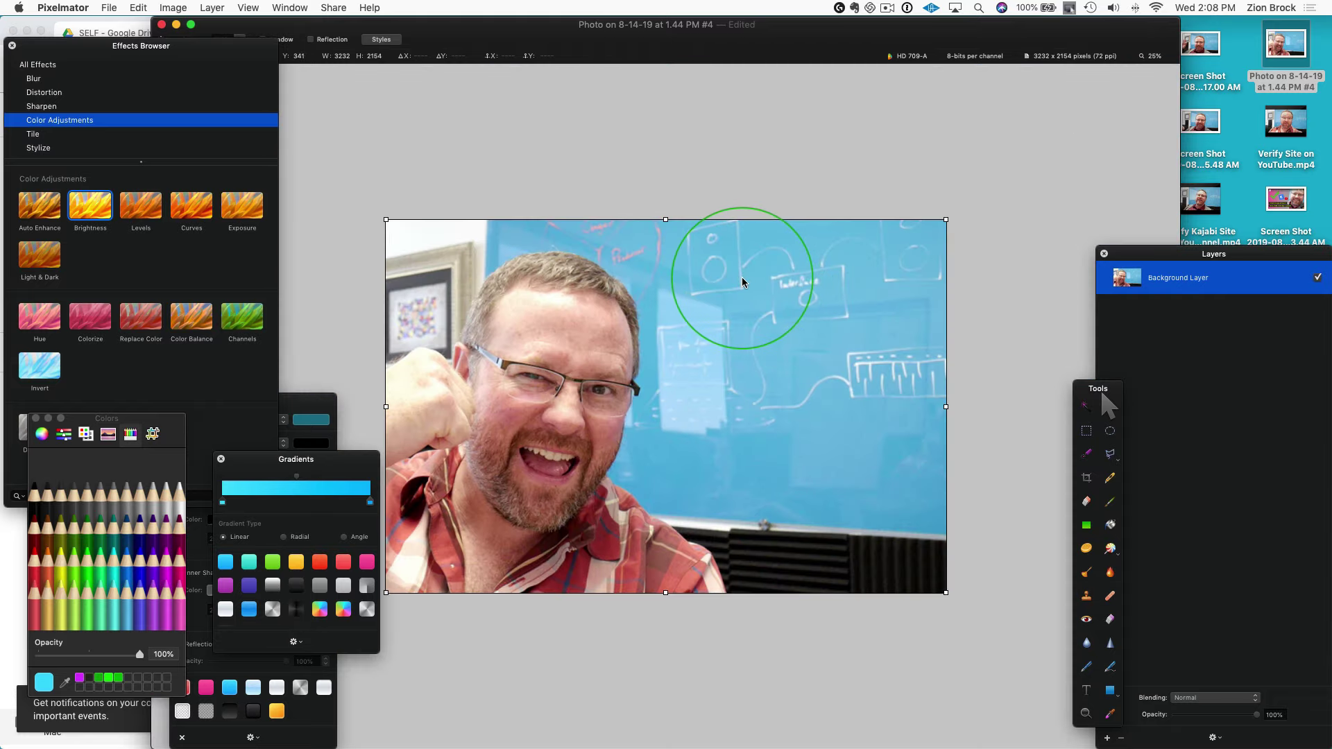
{"action": "scroll", "coordinate": [774, 270], "scroll_direction": "up", "scroll_amount": 2}
{"action": "scroll", "coordinate": [776, 271], "scroll_direction": "down", "scroll_amount": 3}
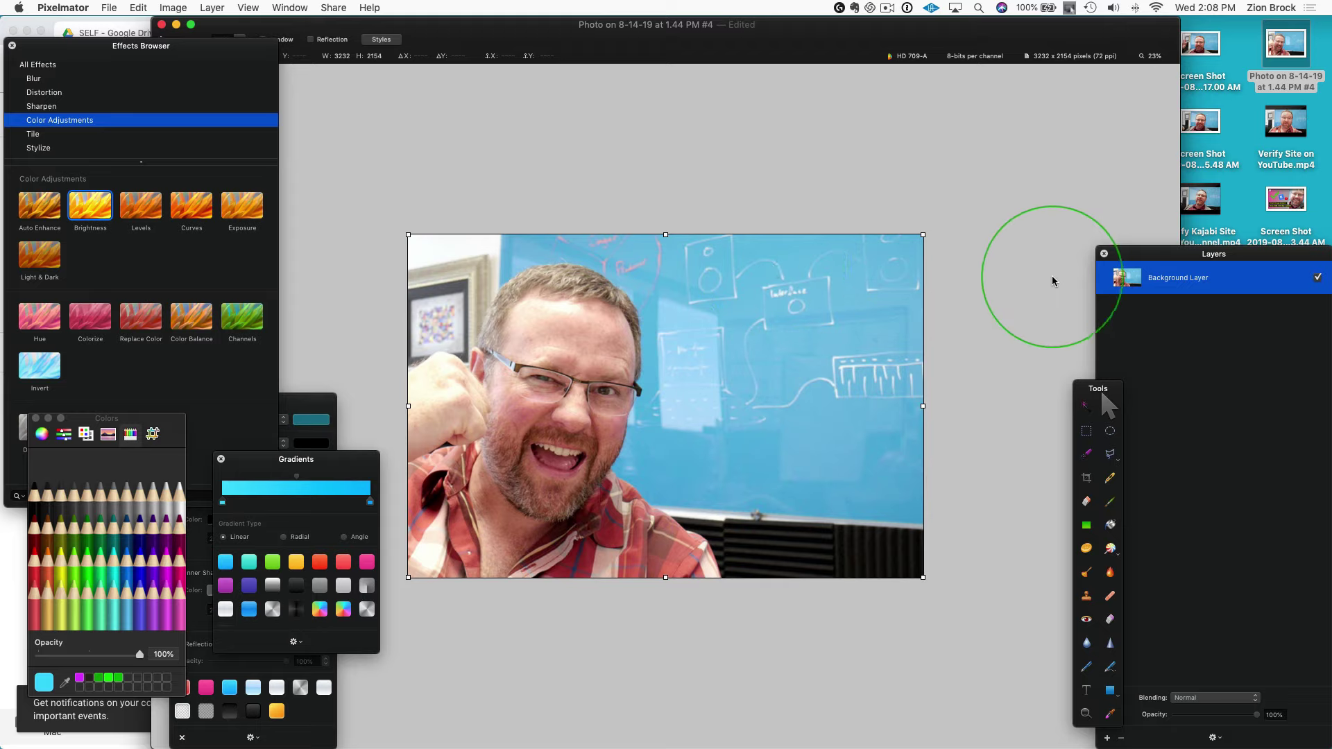
Draw a crop frame of about 2652 by 1492 pixels around the man, constrained to 16 x 9 (HD)
{"action": "left_click_drag", "start_coordinate": [1099, 384], "coordinate": [1072, 255]}
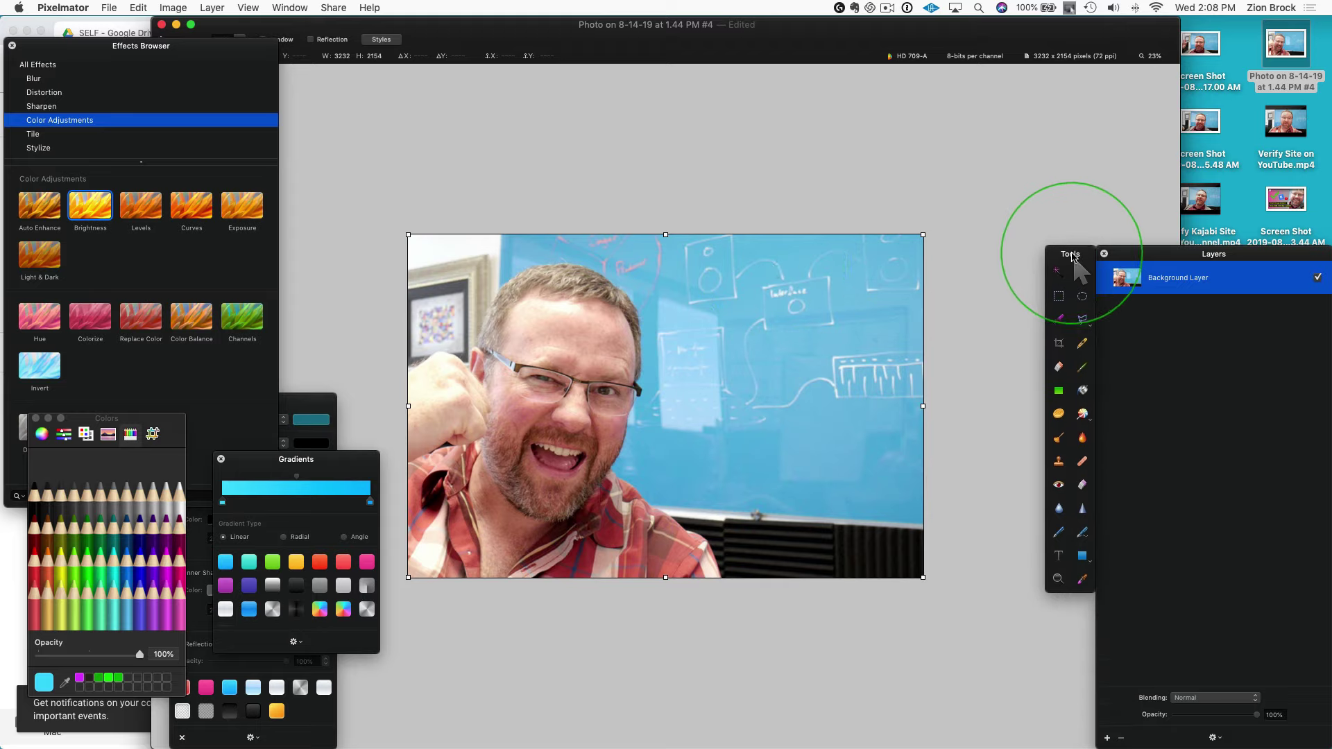
{"action": "left_click", "coordinate": [1059, 342]}
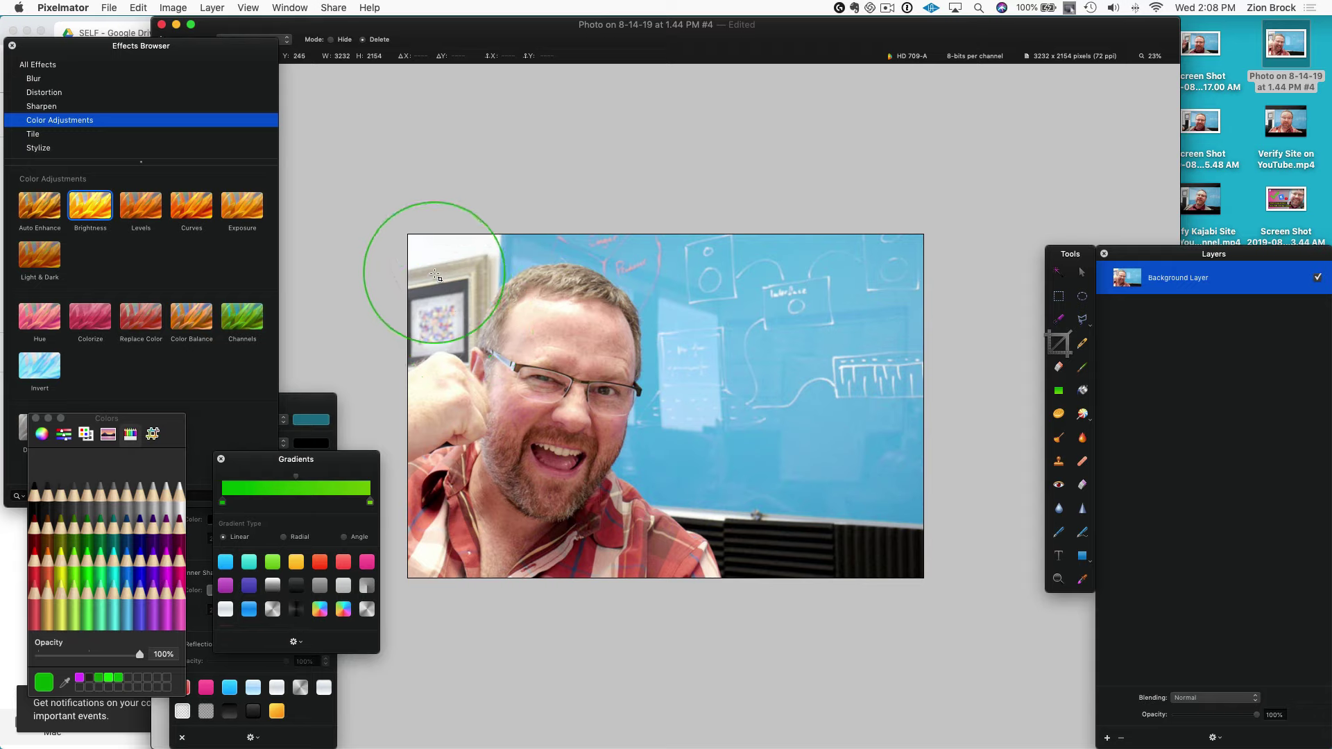
{"action": "left_click", "coordinate": [222, 67]}
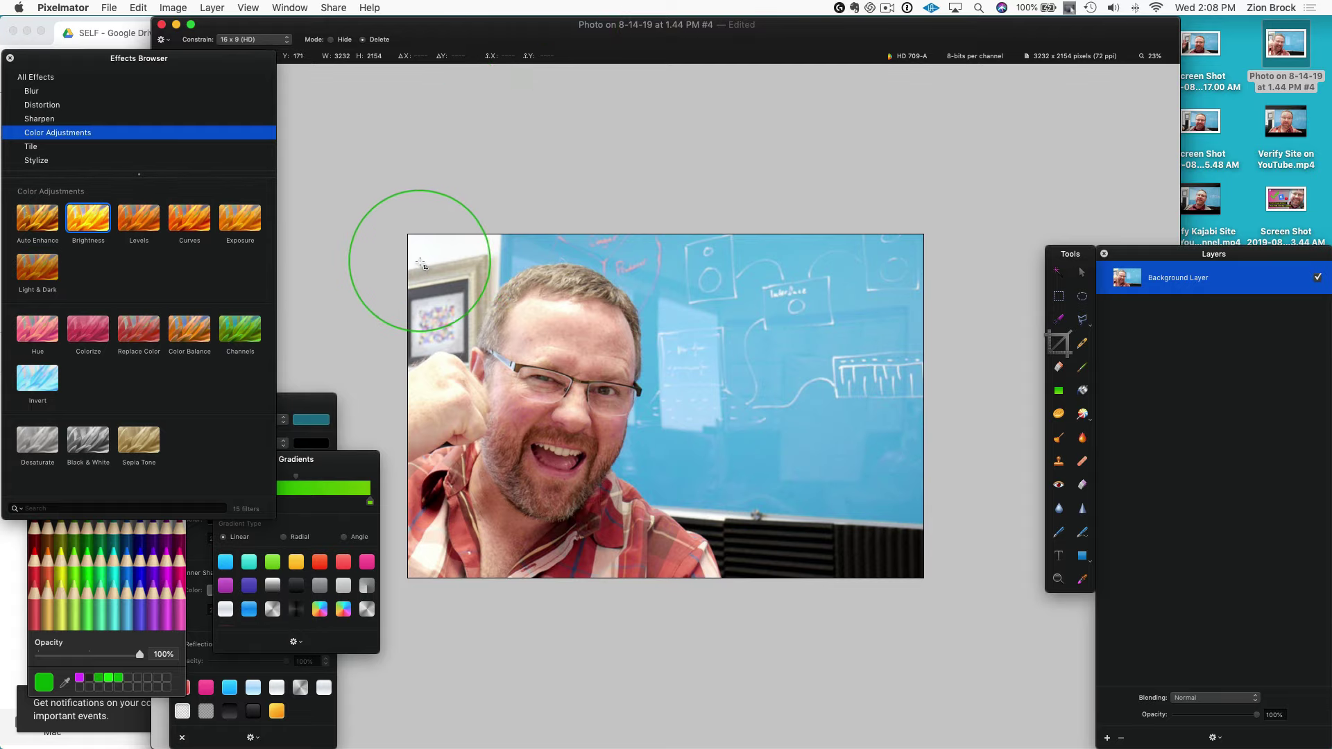
{"action": "left_click_drag", "start_coordinate": [417, 259], "coordinate": [840, 504]}
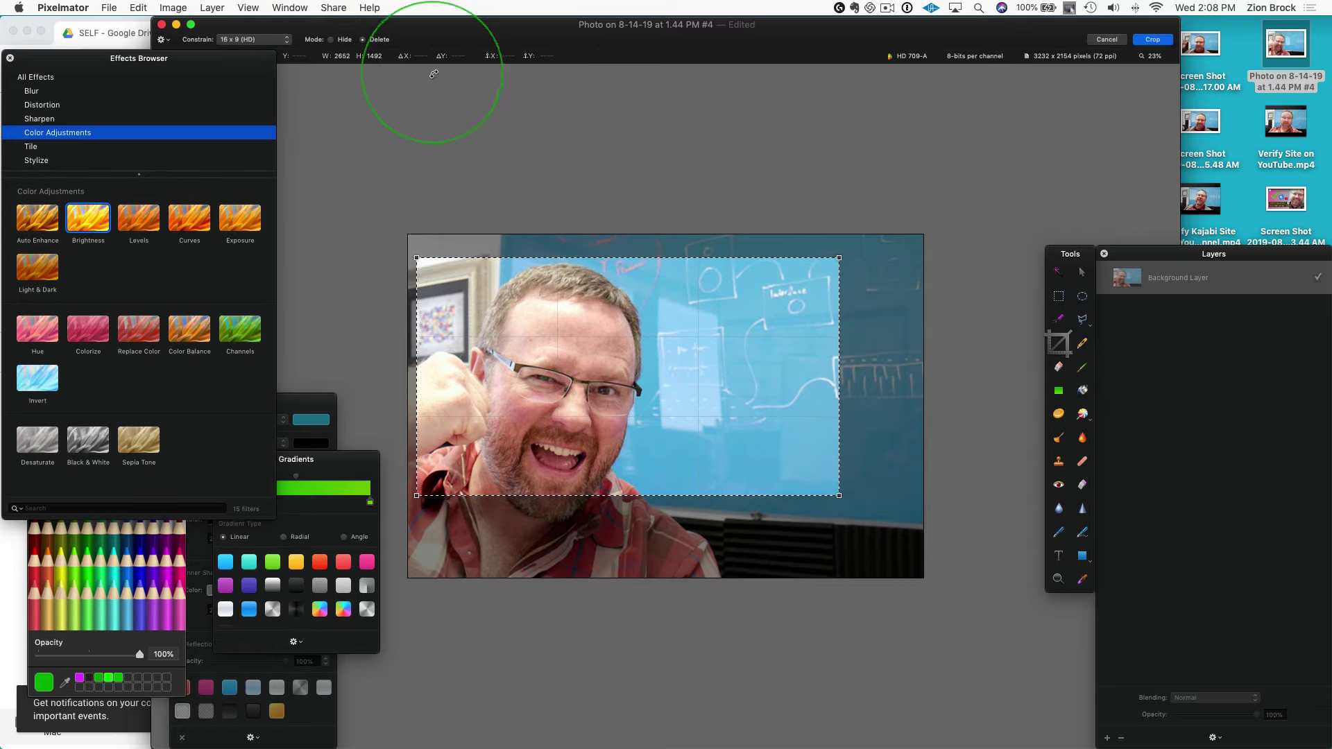
{"action": "left_click", "coordinate": [253, 39]}
{"action": "left_click", "coordinate": [272, 40]}
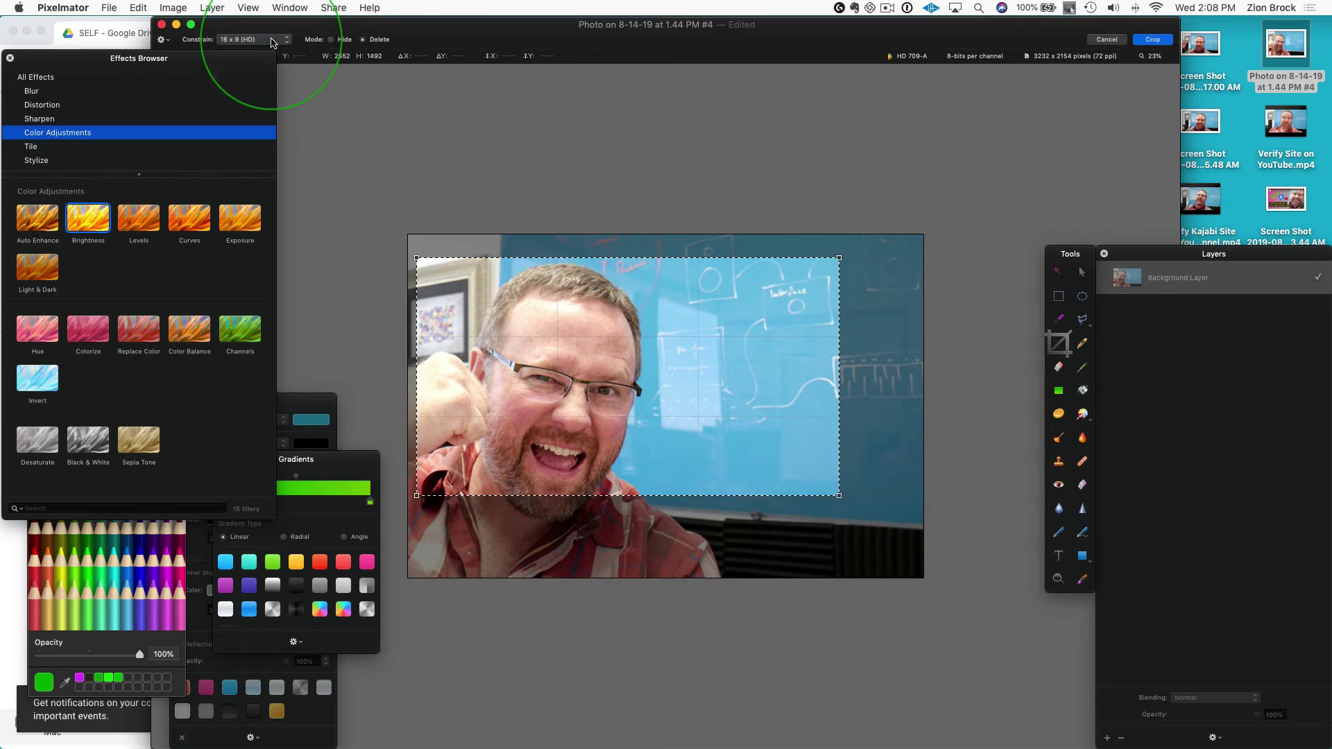
Enlarge and reposition the crop frame to about 3140 by 1767 pixels around the man and whiteboard, and apply the crop
{"action": "left_click_drag", "start_coordinate": [739, 383], "coordinate": [727, 415]}
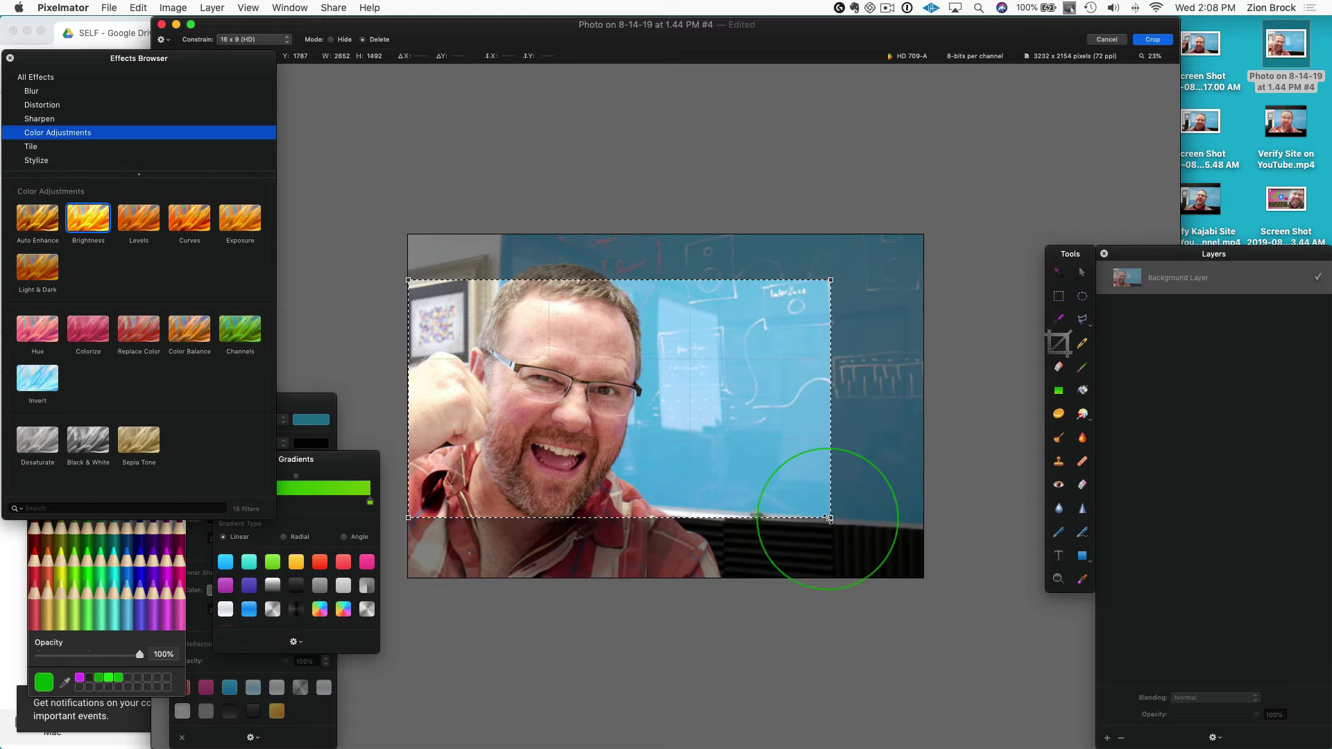
{"action": "left_click_drag", "start_coordinate": [829, 518], "coordinate": [861, 537]}
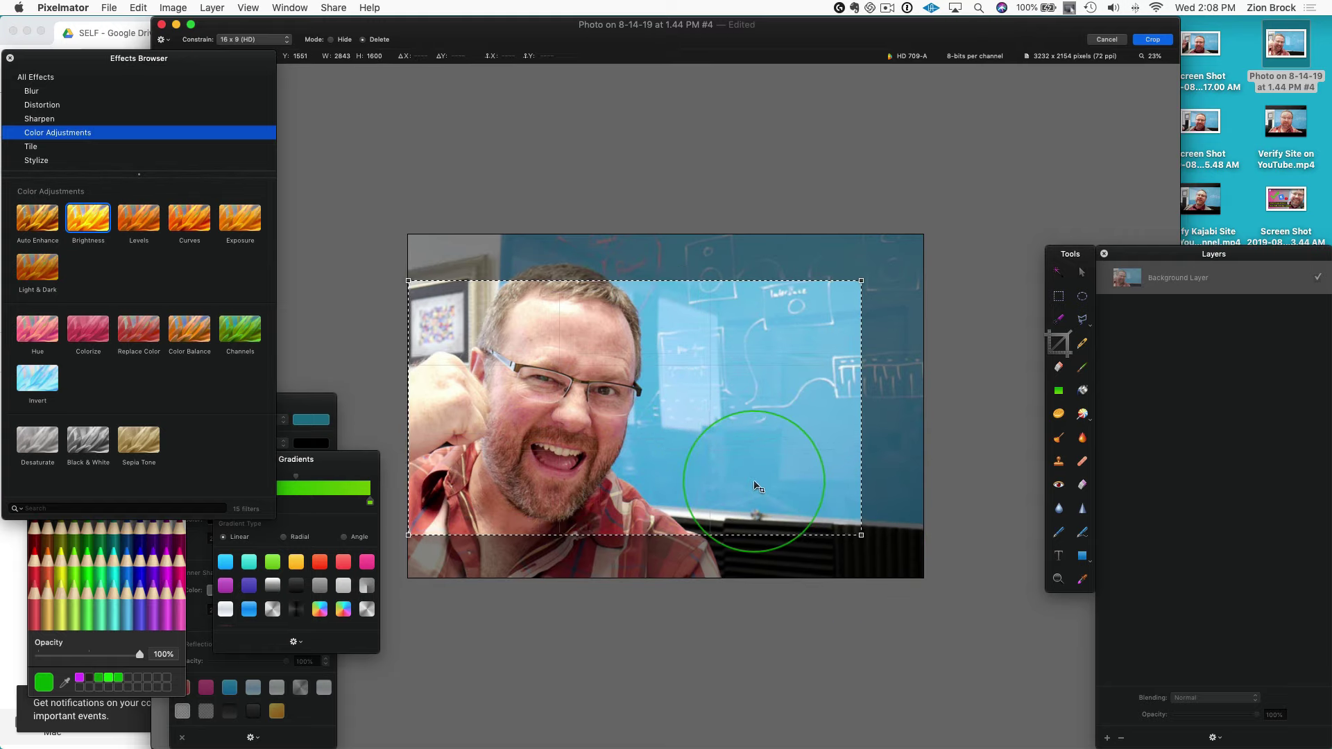
{"action": "left_click_drag", "start_coordinate": [757, 485], "coordinate": [799, 494]}
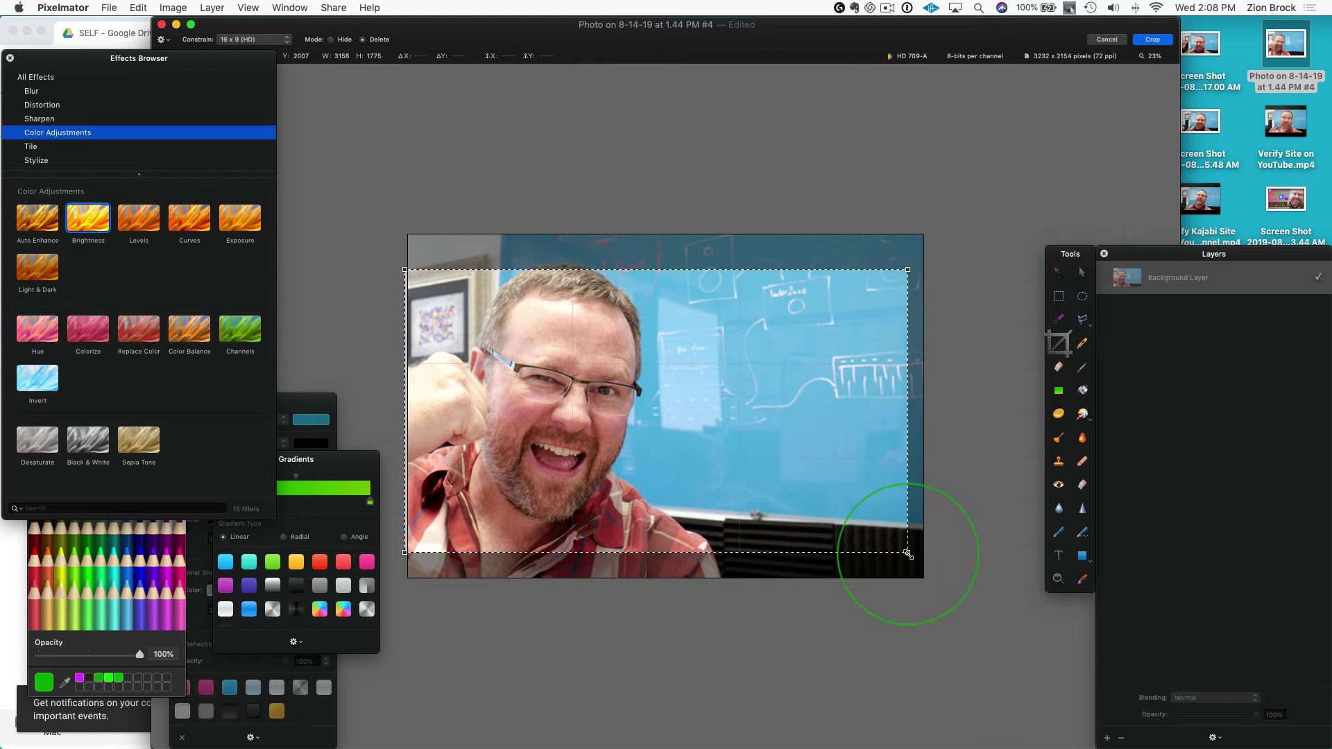
{"action": "left_click_drag", "start_coordinate": [906, 553], "coordinate": [913, 557]}
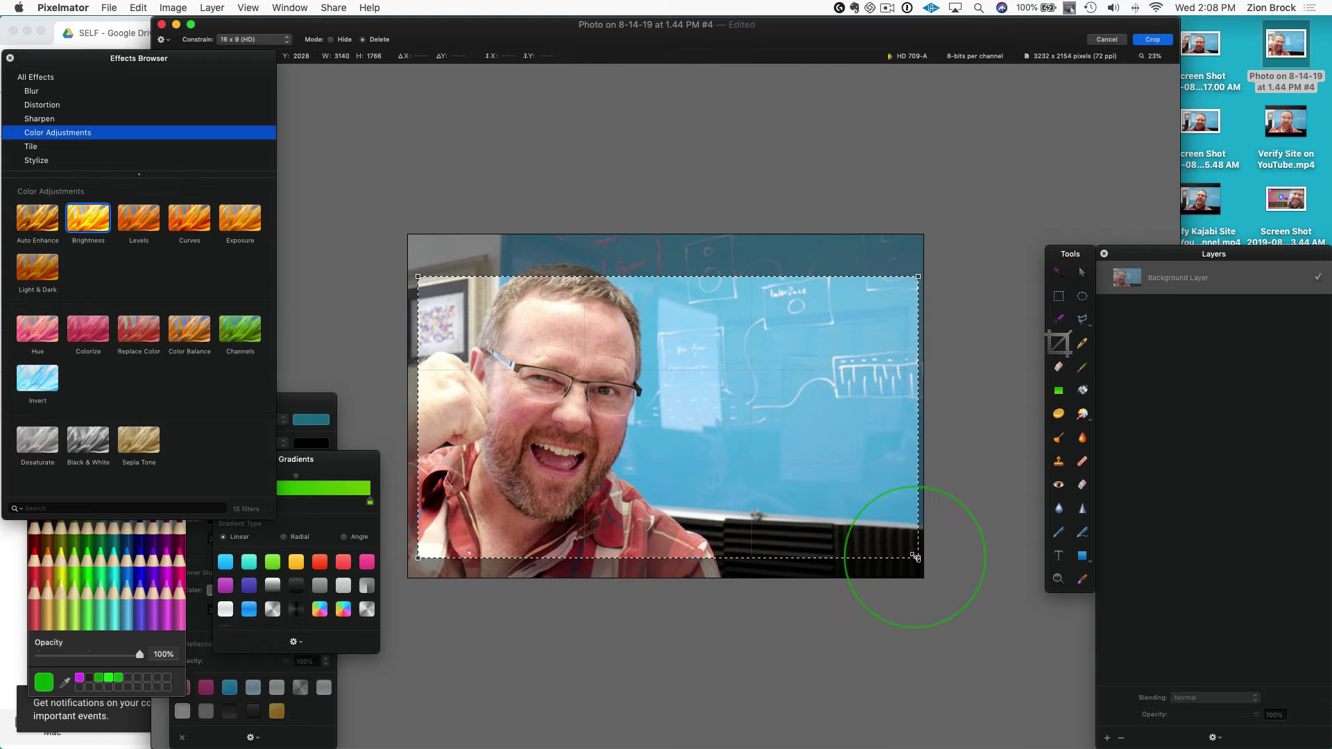
{"action": "left_click_drag", "start_coordinate": [845, 521], "coordinate": [846, 515]}
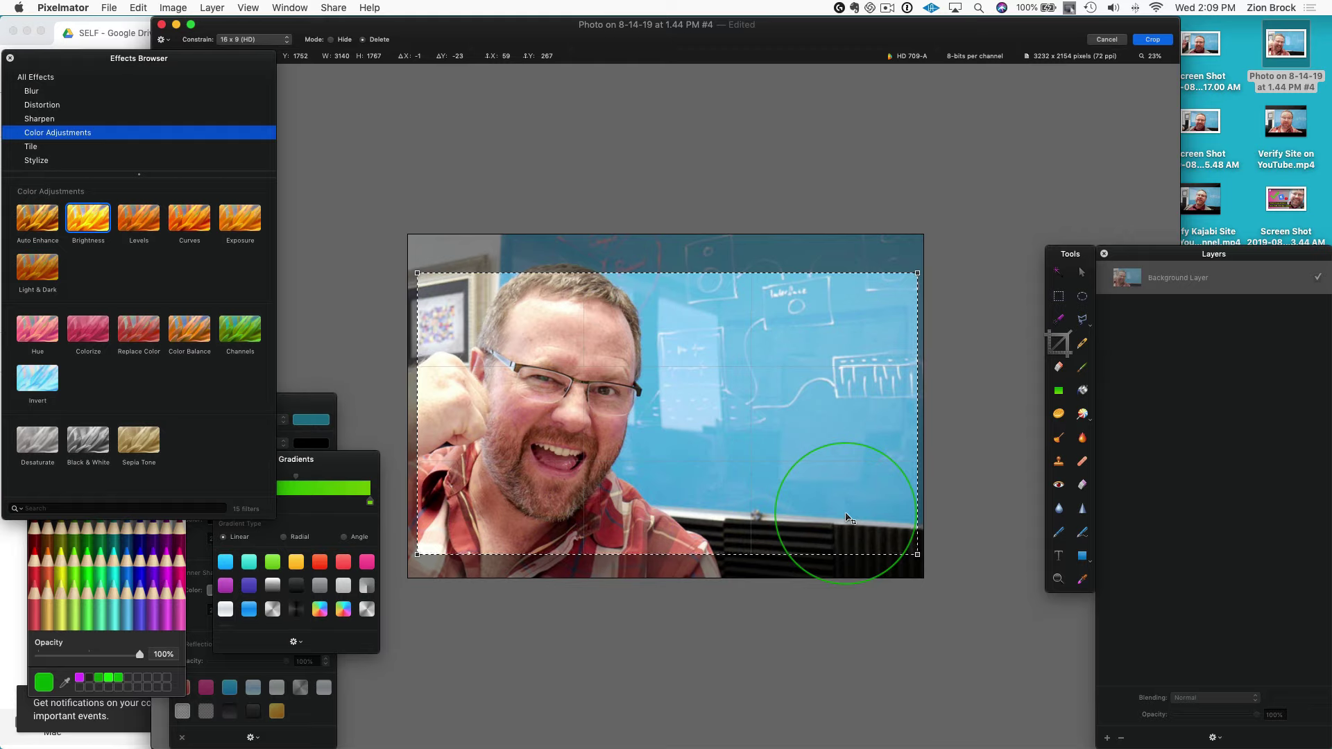
{"action": "left_click", "coordinate": [1152, 39]}
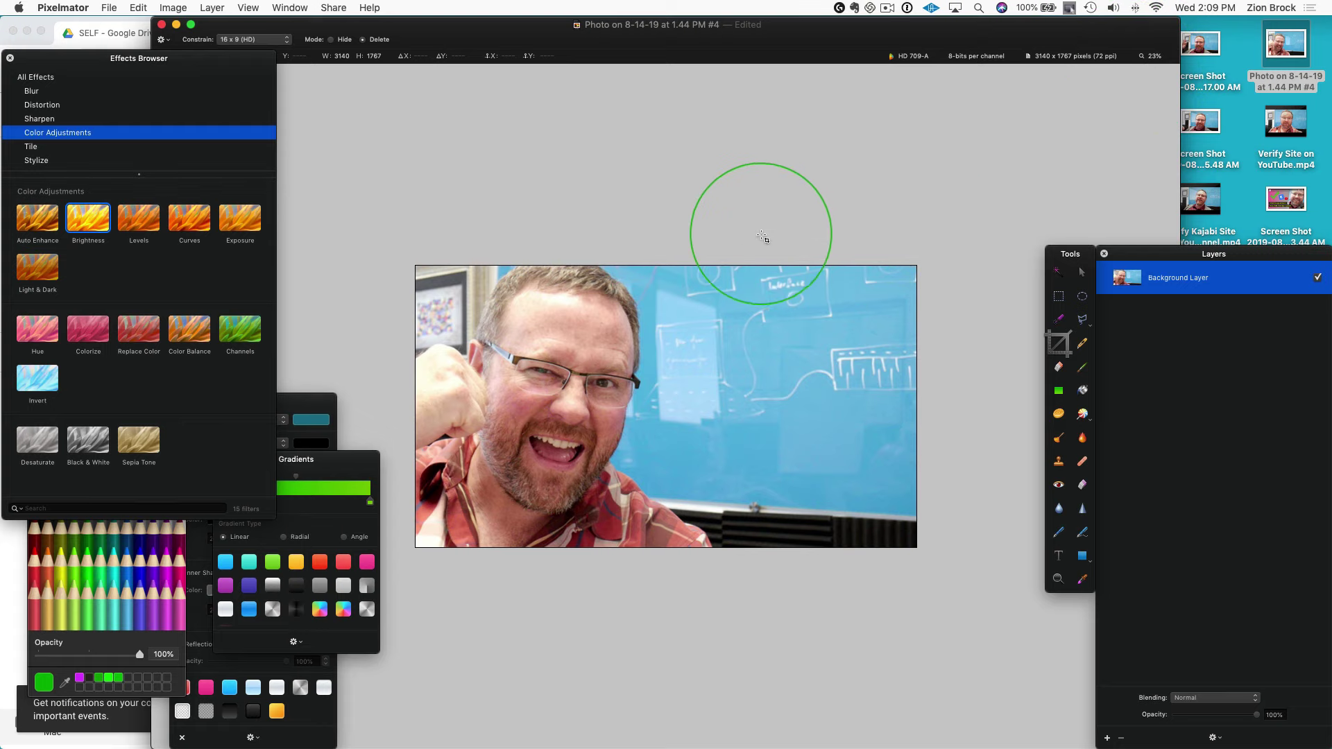
Resize the cropped image proportionally to 30 percent of its width and height
{"action": "scroll", "coordinate": [761, 239], "scroll_direction": "up", "scroll_amount": 2}
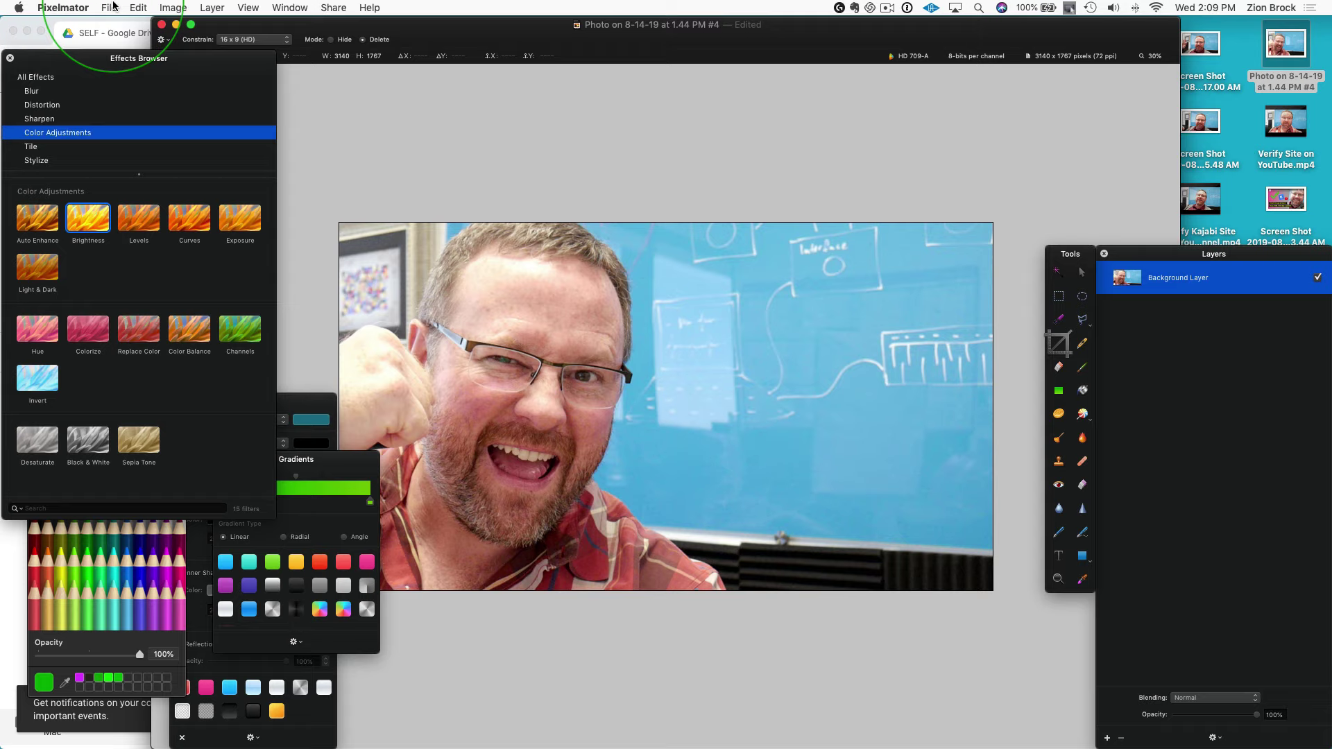
{"action": "left_click", "coordinate": [113, 6]}
{"action": "mouse_move", "coordinate": [164, 5]}
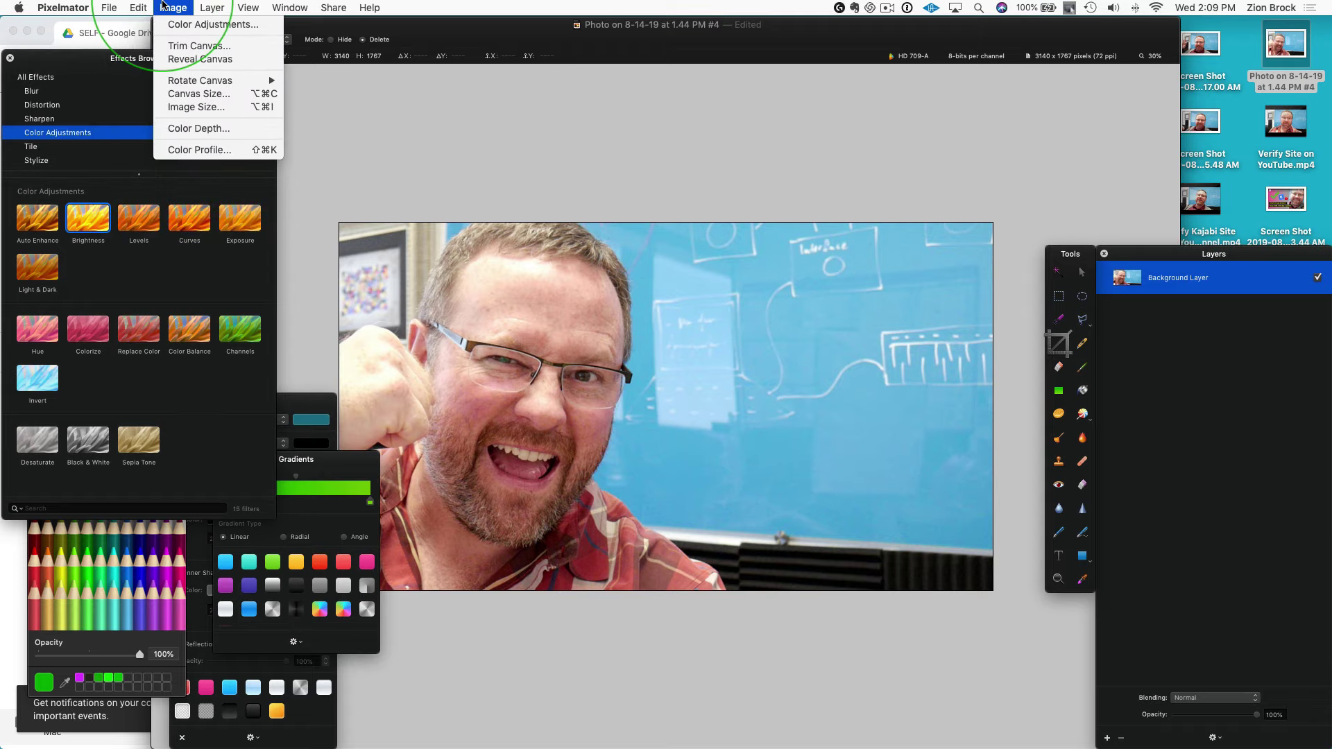
{"action": "left_click", "coordinate": [195, 108]}
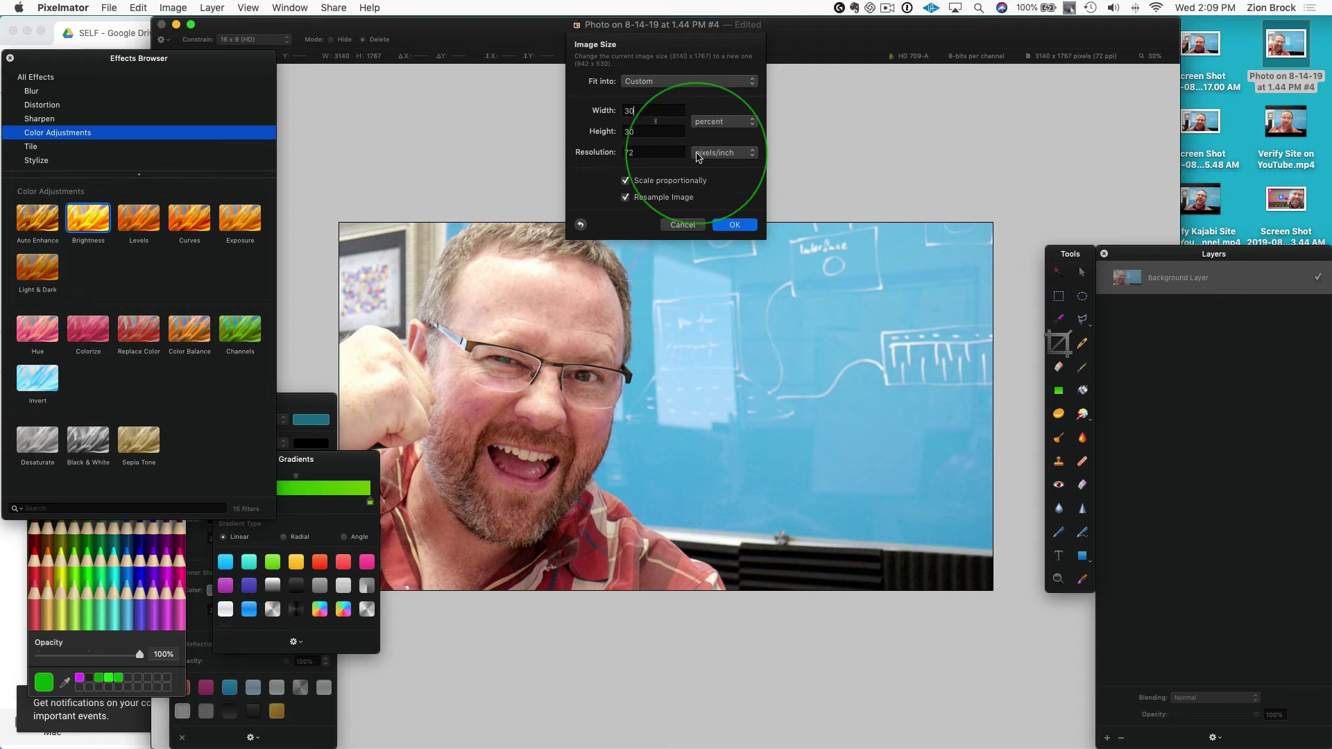
{"action": "left_click", "coordinate": [730, 230]}
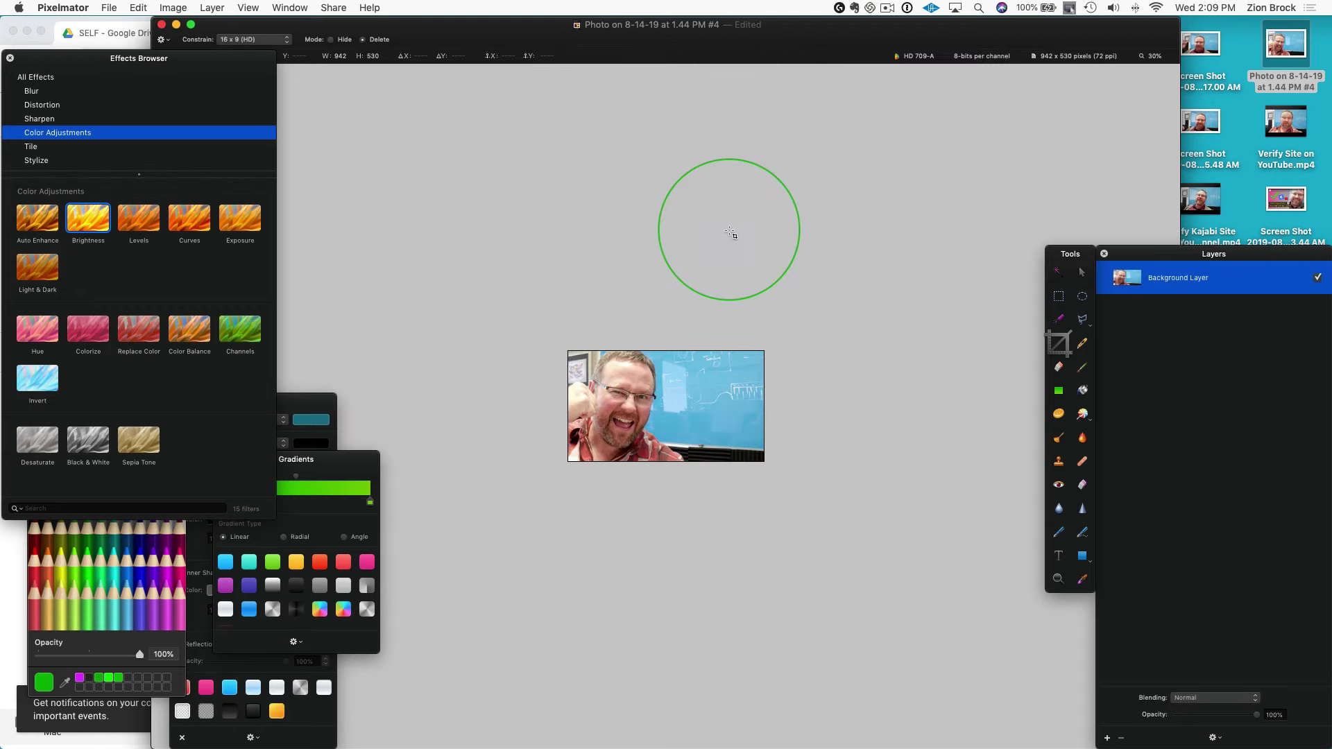
Examine the downsized image at close to its actual size
{"action": "scroll", "coordinate": [839, 296], "scroll_direction": "up", "scroll_amount": 5}
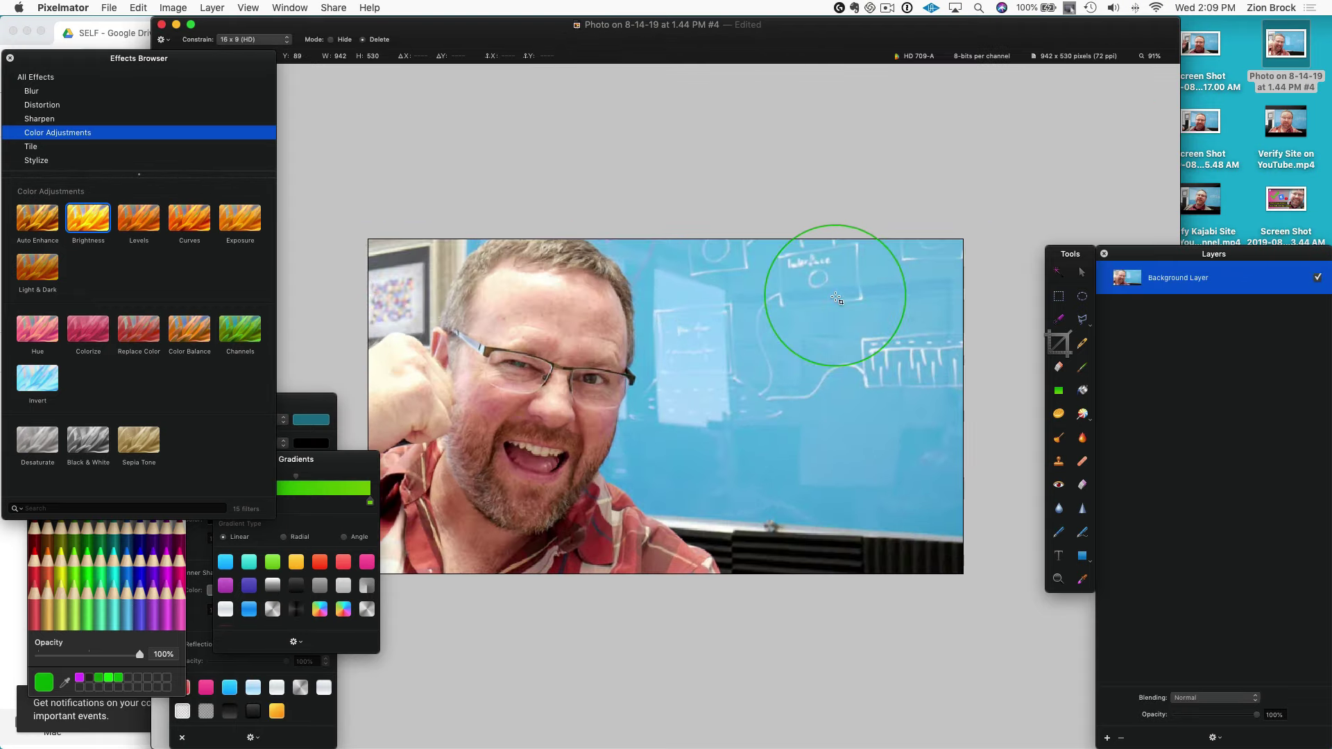
{"action": "scroll", "coordinate": [928, 238], "scroll_direction": "down", "scroll_amount": 1}
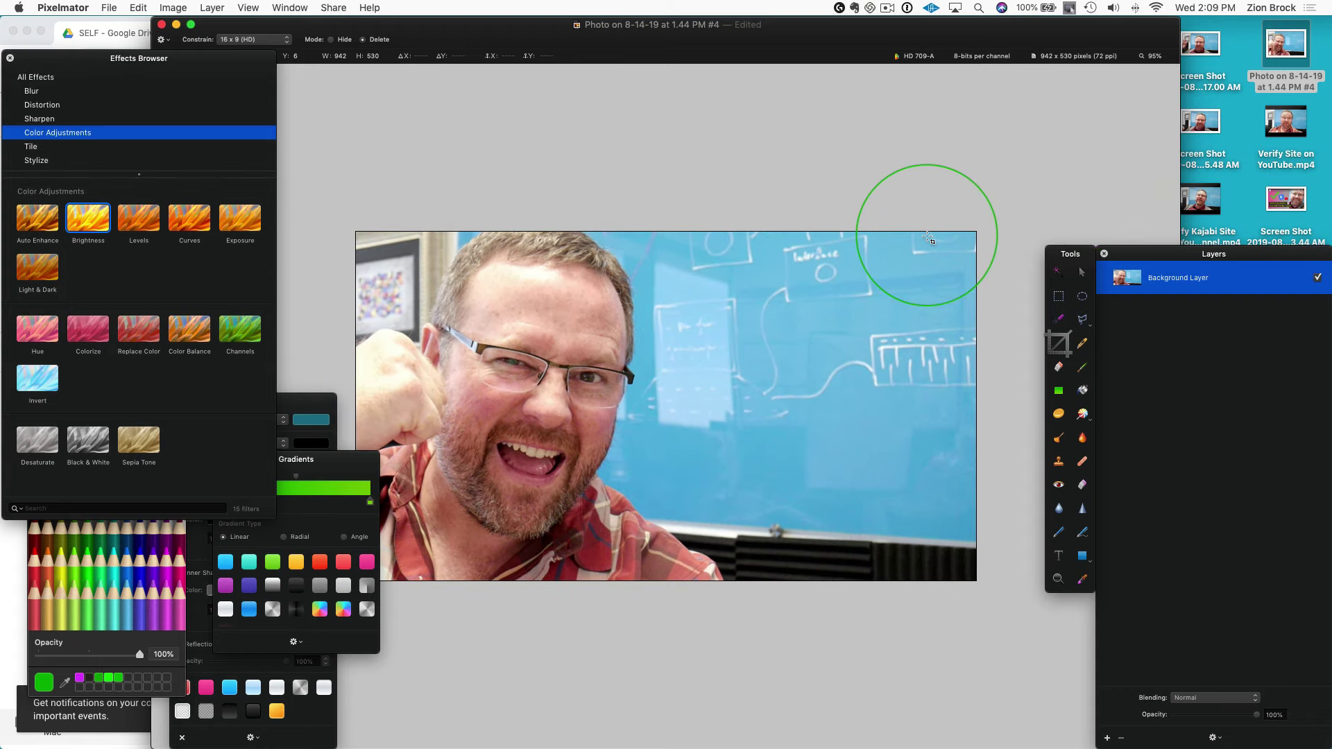
{"action": "scroll", "coordinate": [929, 238], "scroll_direction": "up", "scroll_amount": 1}
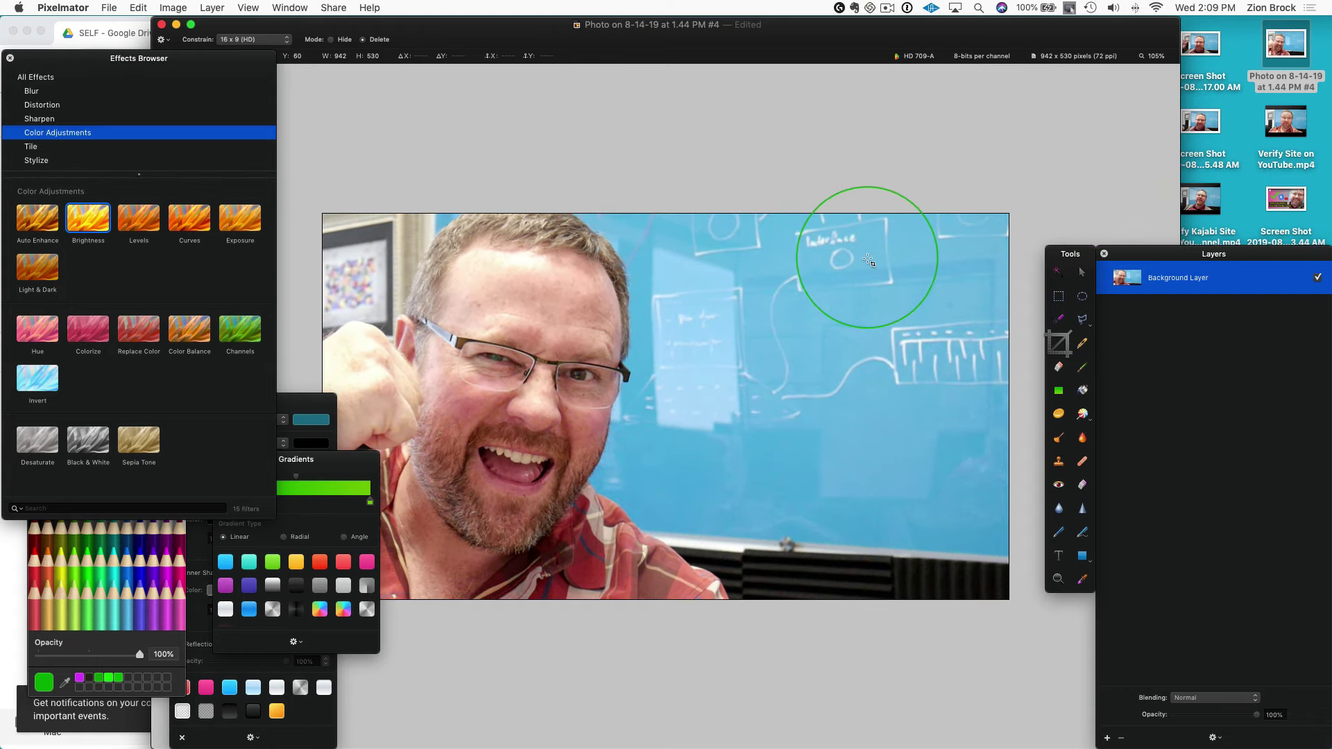
{"action": "scroll", "coordinate": [869, 260], "scroll_direction": "down", "scroll_amount": 2}
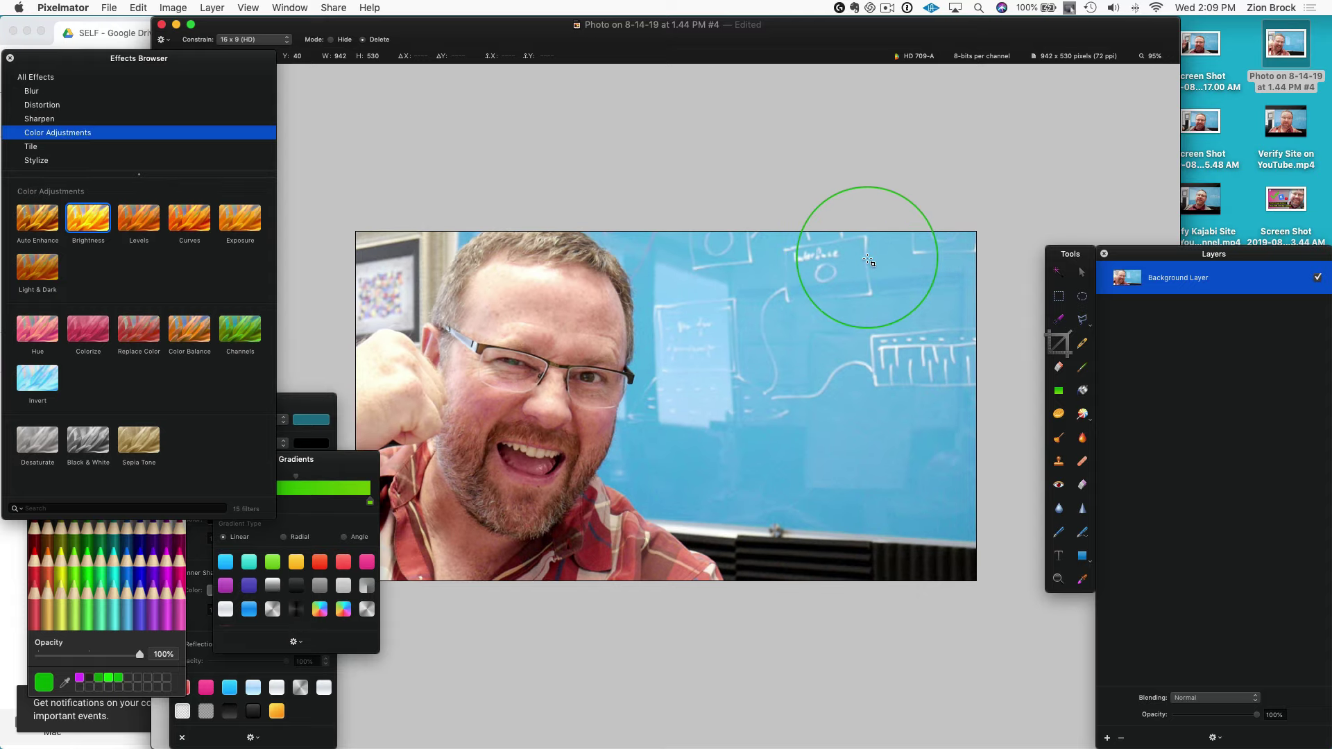
{"action": "scroll", "coordinate": [869, 259], "scroll_direction": "down", "scroll_amount": 1}
{"action": "scroll", "coordinate": [869, 260], "scroll_direction": "up", "scroll_amount": 2}
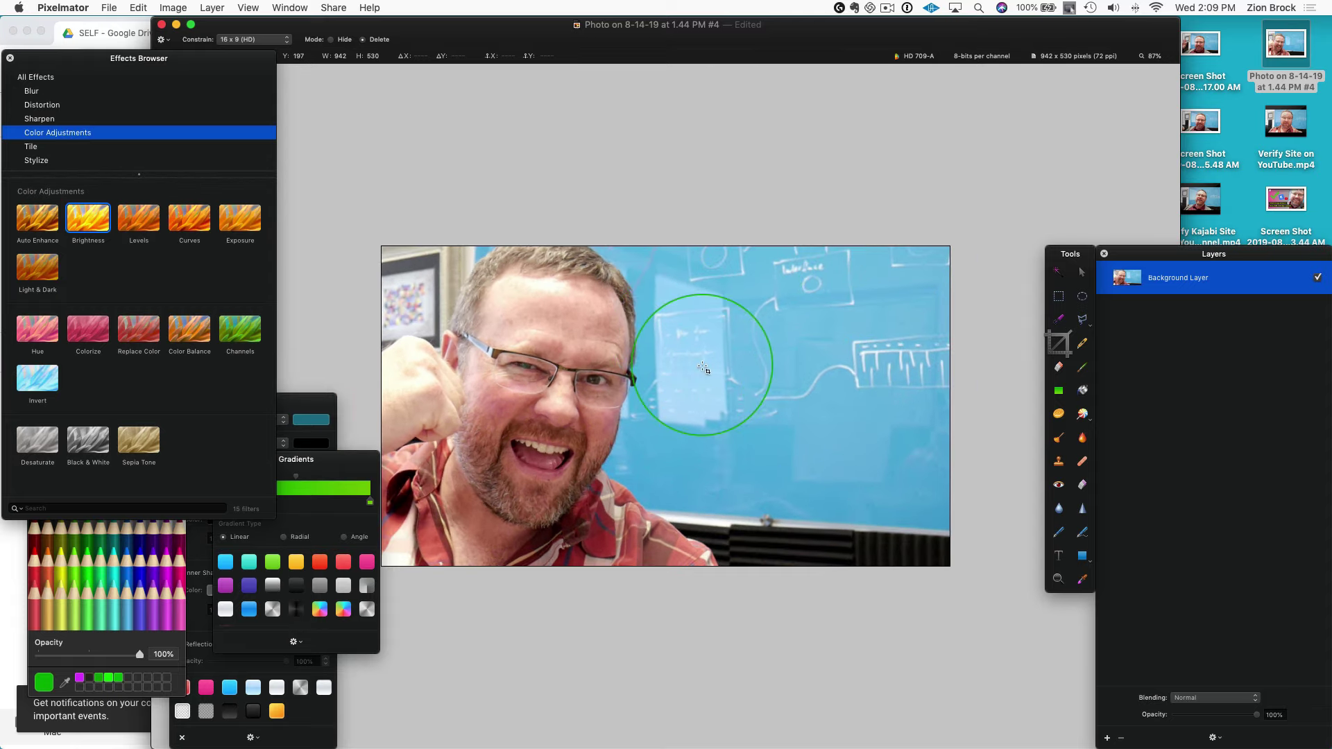
{"action": "scroll", "coordinate": [704, 379], "scroll_direction": "down", "scroll_amount": 1}
{"action": "scroll", "coordinate": [703, 379], "scroll_direction": "up", "scroll_amount": 2}
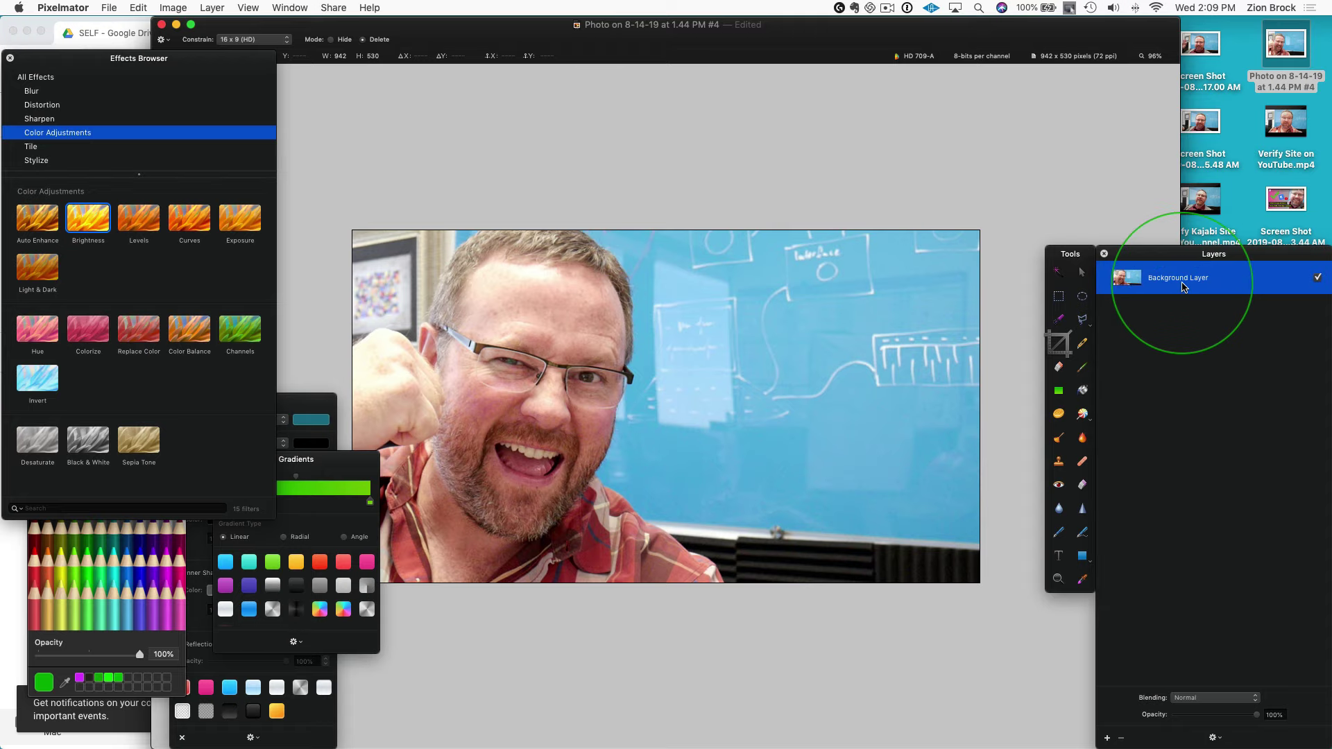
Duplicate the Background Layer and hide the original, keeping the copy selected
{"action": "right_click", "coordinate": [1185, 284]}
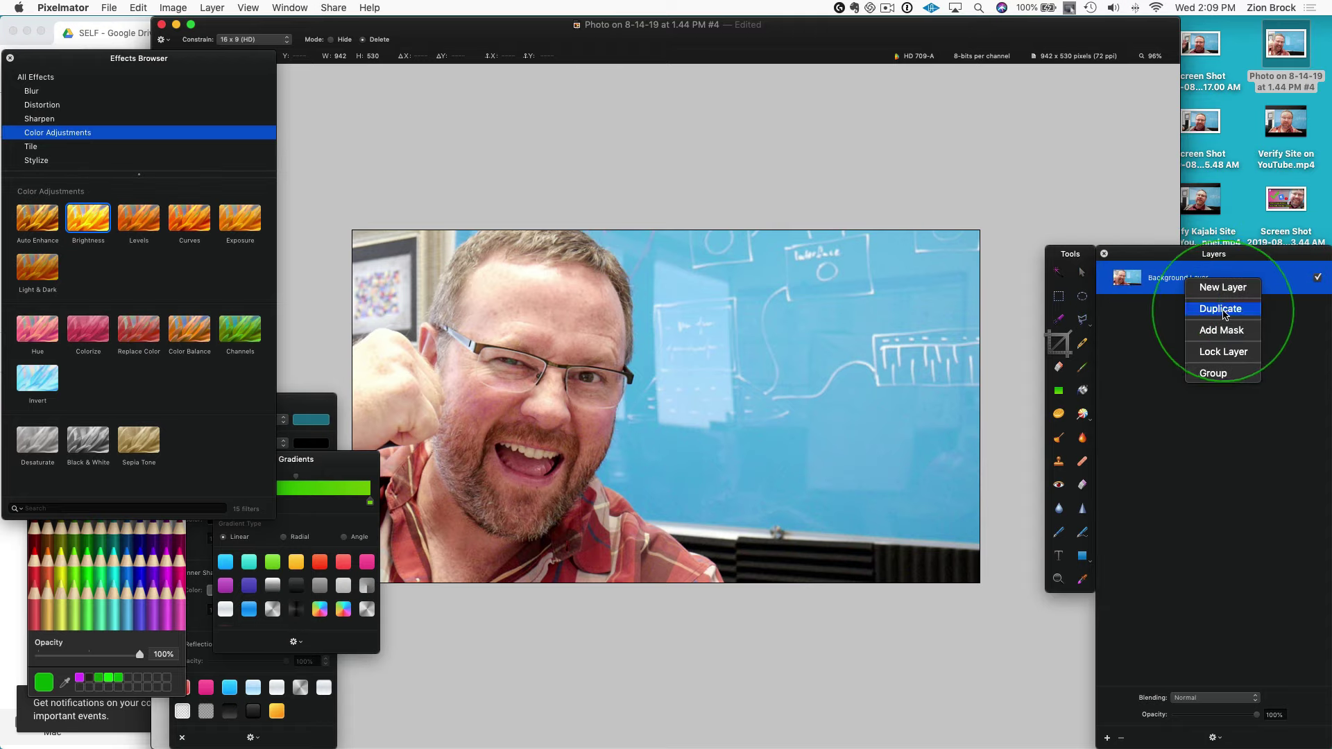
{"action": "left_click", "coordinate": [1224, 316]}
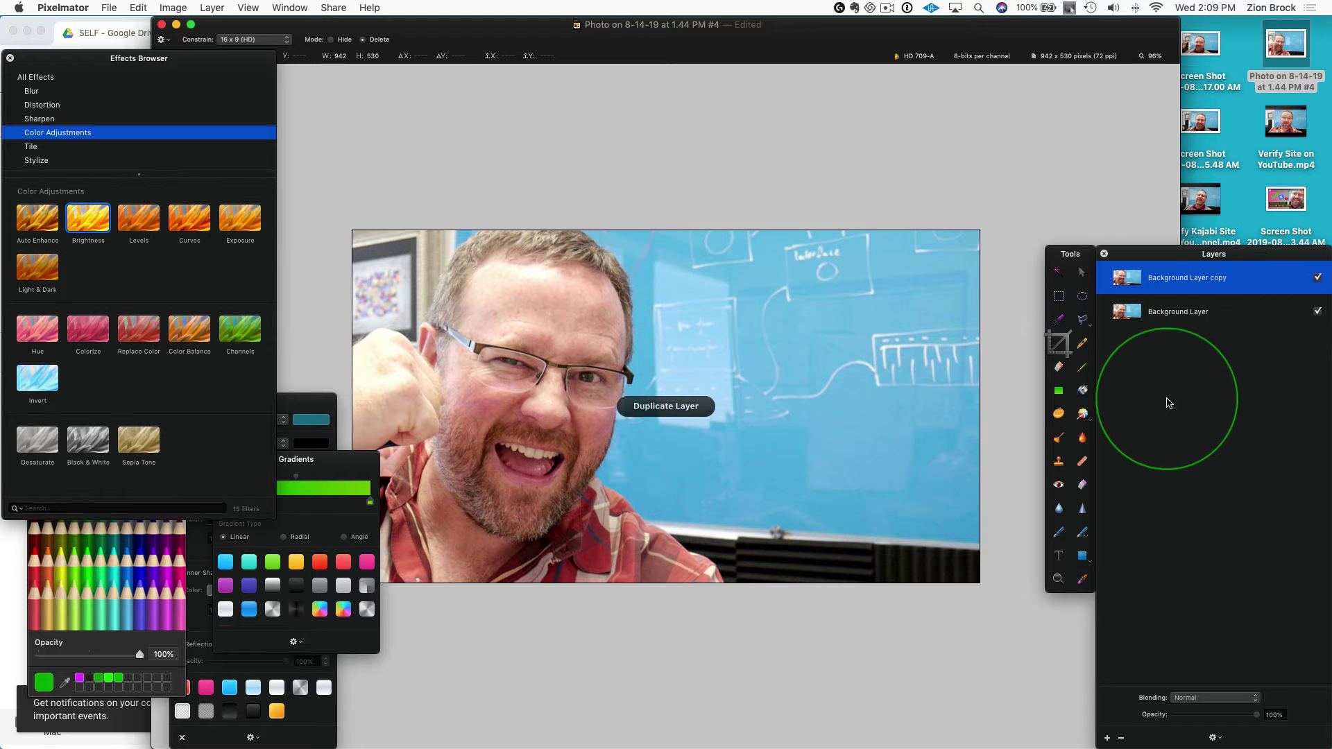
{"action": "left_click", "coordinate": [1173, 314]}
{"action": "left_click", "coordinate": [1185, 290]}
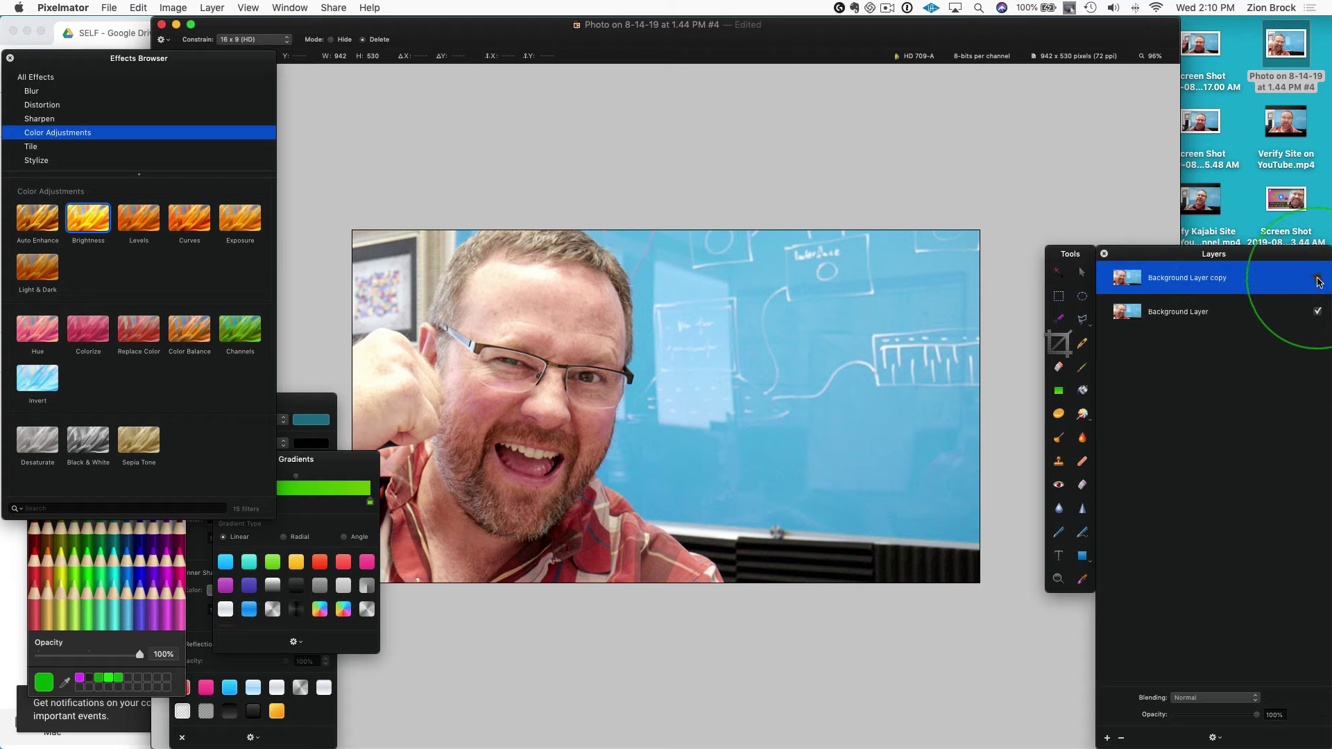
{"action": "left_click", "coordinate": [1317, 312]}
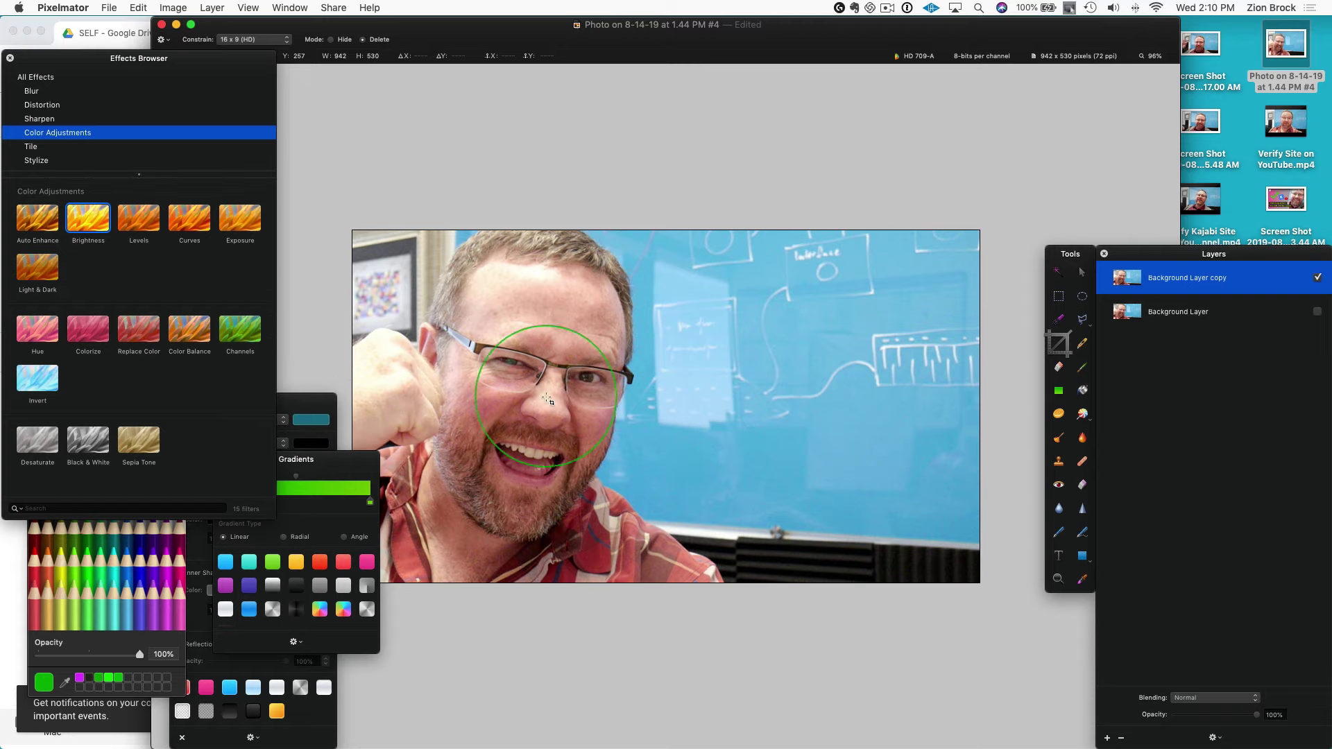
Select the blue whiteboard area beside the man with the Magic Wand and delete it from the layer copy
{"action": "scroll", "coordinate": [511, 397], "scroll_direction": "down", "scroll_amount": 2}
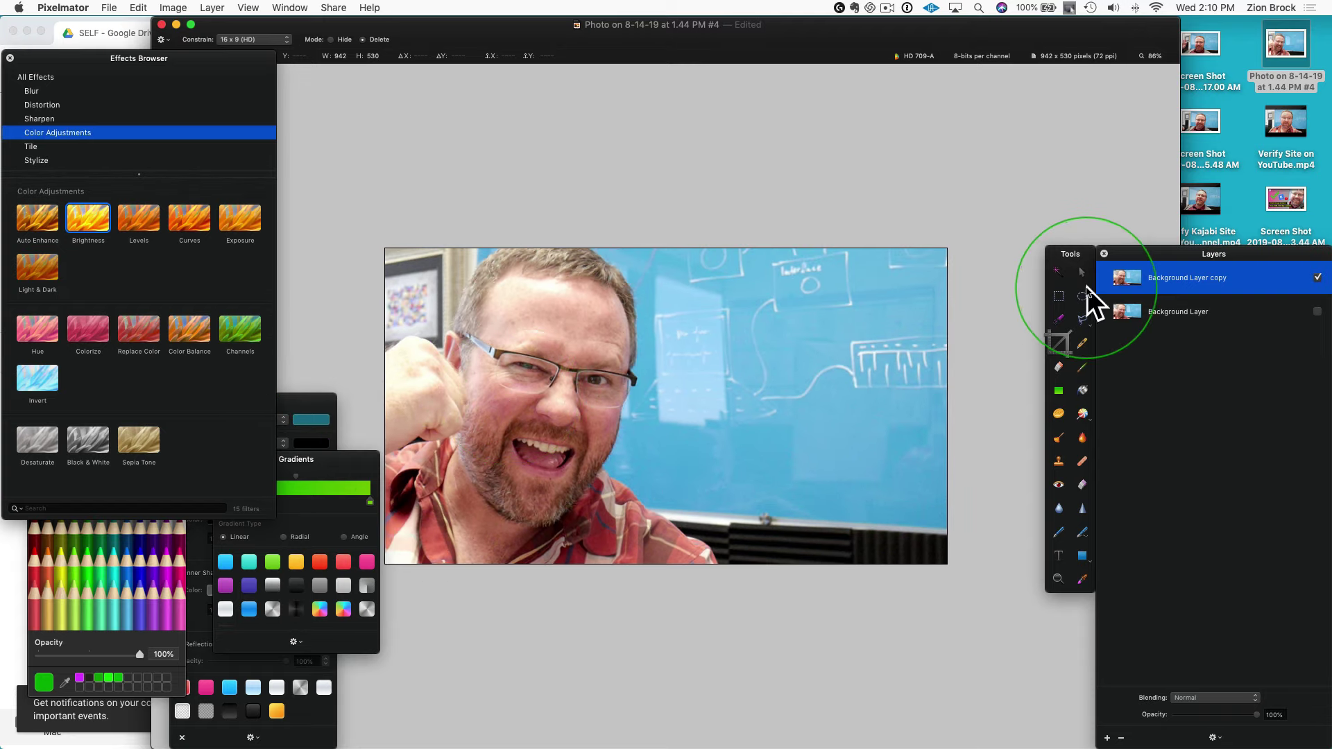
{"action": "left_click", "coordinate": [1056, 271]}
{"action": "left_click_drag", "start_coordinate": [673, 347], "coordinate": [712, 393]}
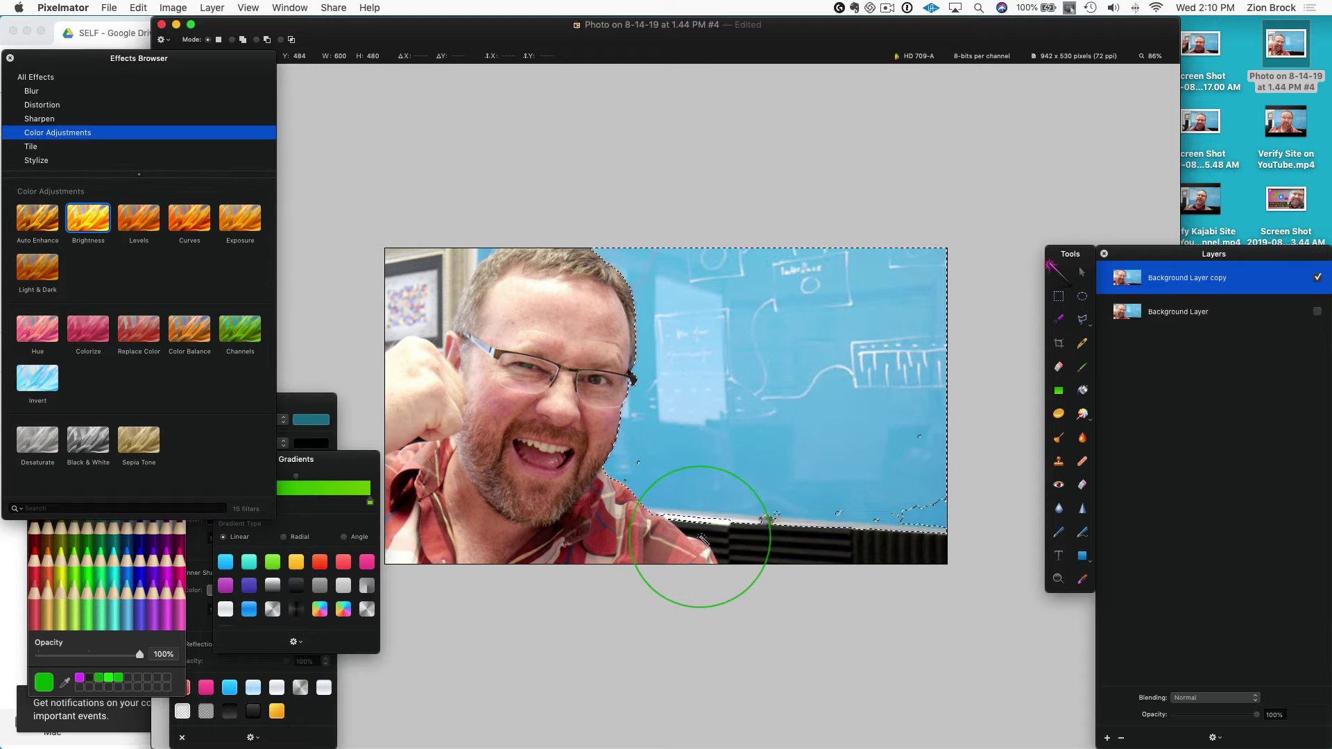
{"action": "key", "text": "Delete"}
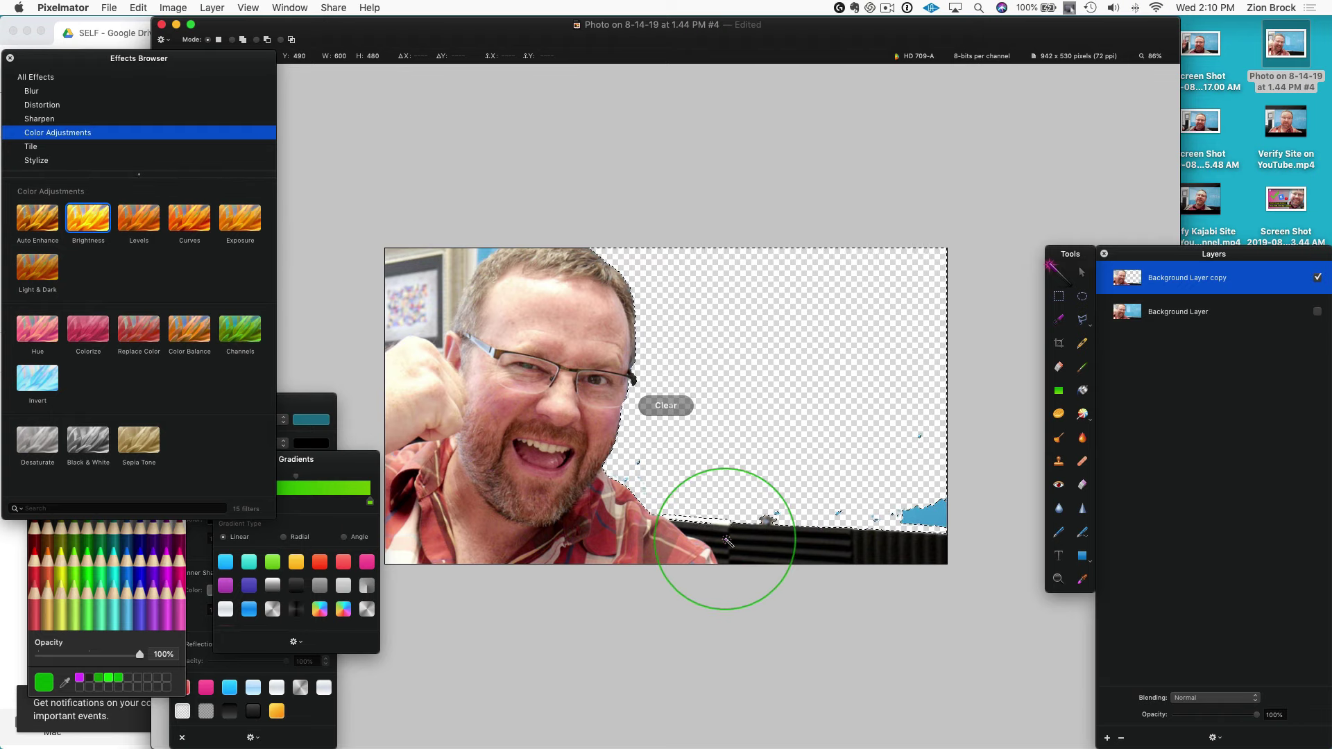
Undo the background deletions on the layer copy and clear the remaining selection
{"action": "left_click_drag", "start_coordinate": [728, 540], "coordinate": [816, 566]}
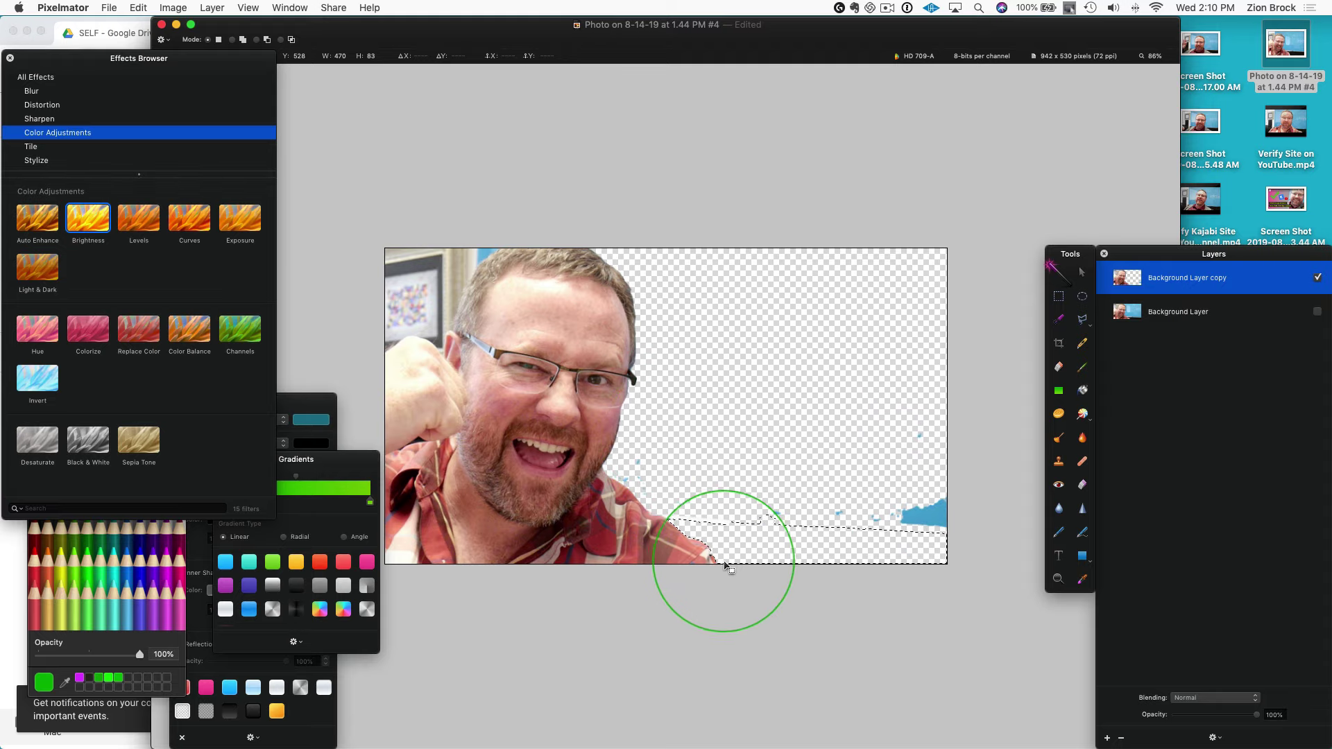
{"action": "key", "text": "super+z"}
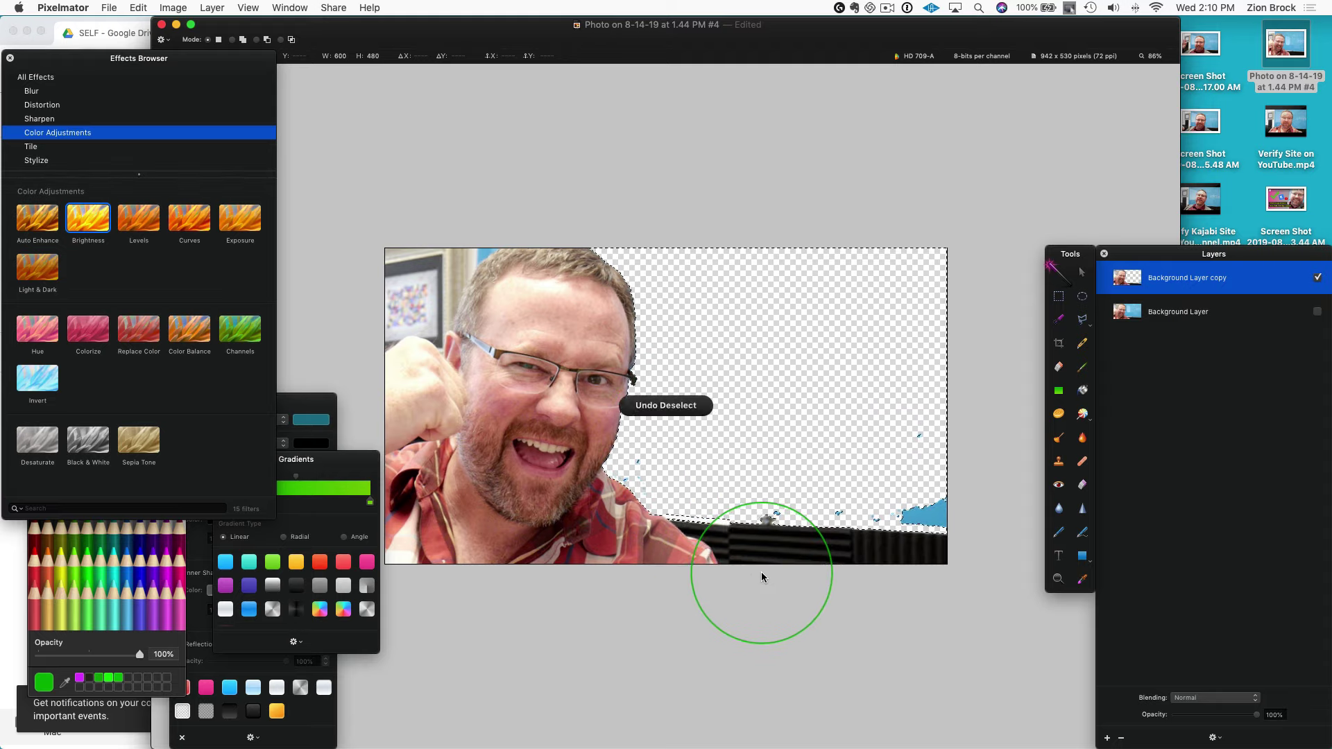
{"action": "key", "text": "super+z"}
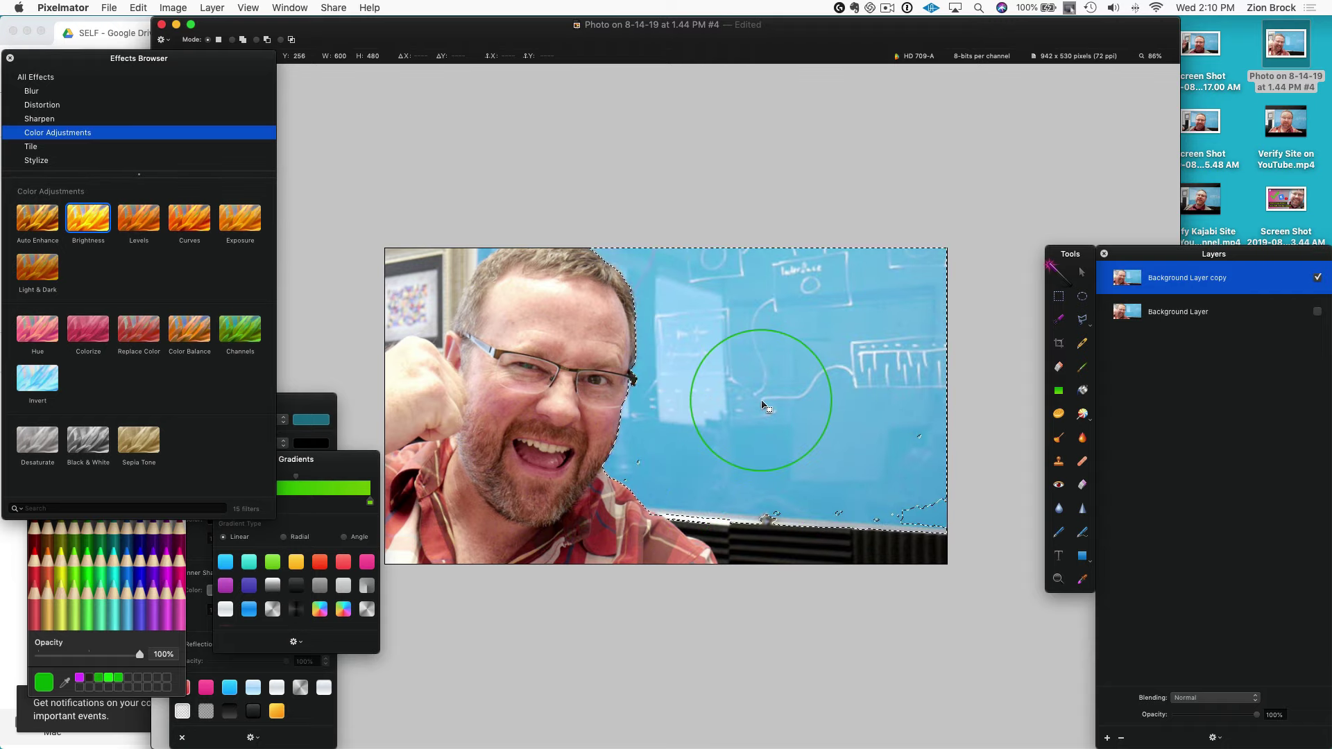
{"action": "key", "text": "super+d"}
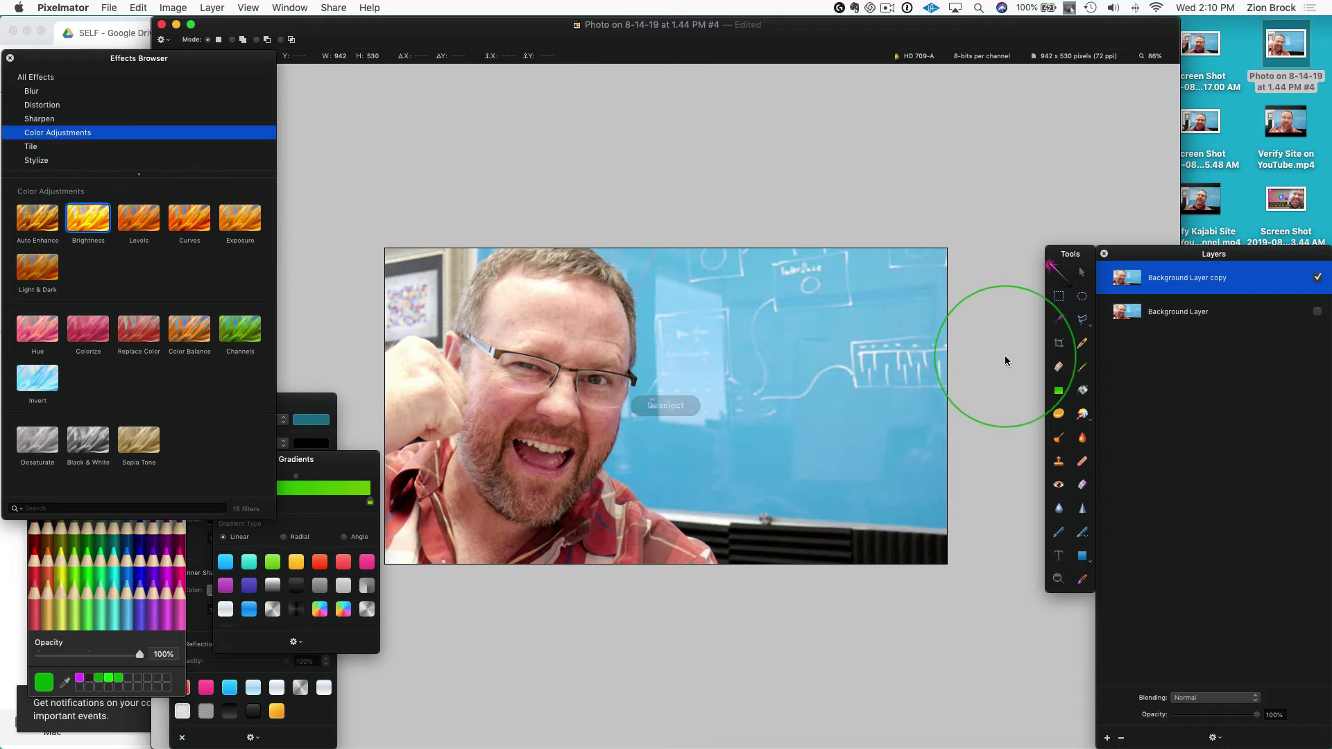
Switch to the Polygonal Lasso tool, view the photo at 100 percent and reposition the document window
{"action": "left_click", "coordinate": [1083, 320]}
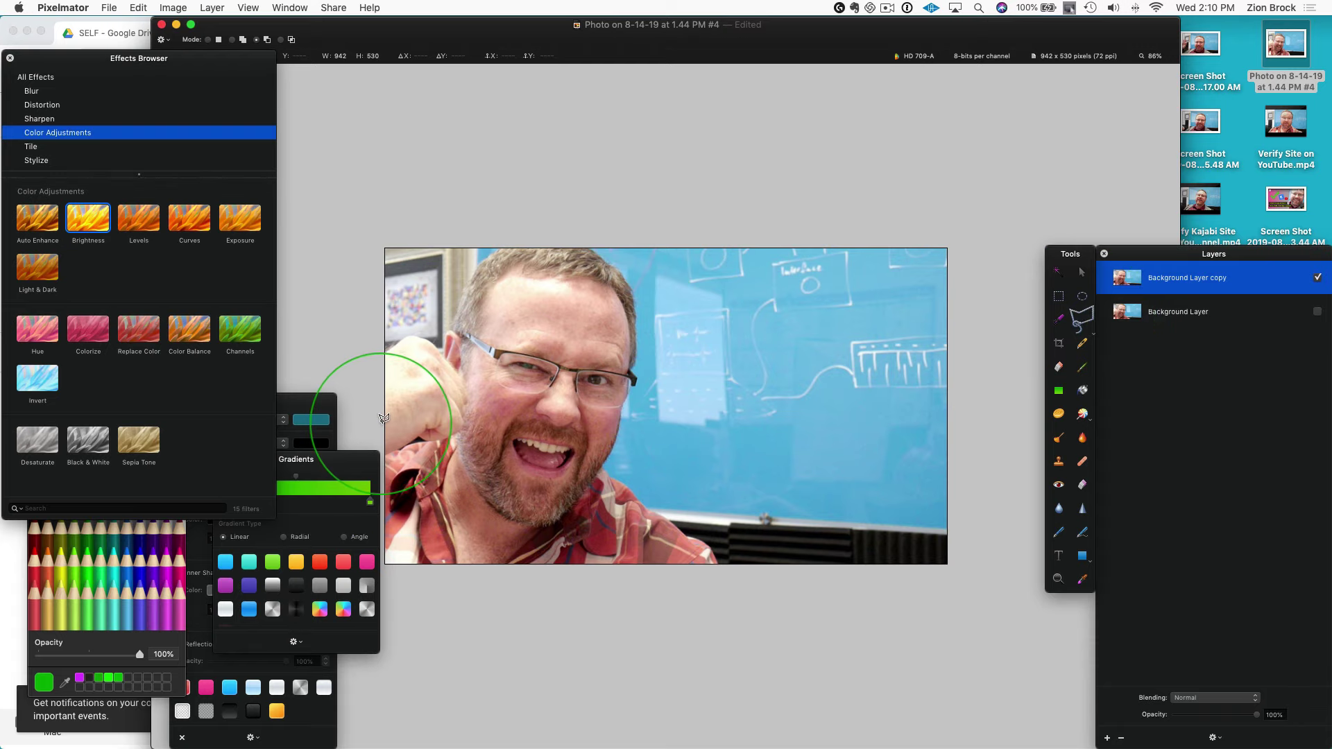
{"action": "scroll", "coordinate": [499, 392], "scroll_direction": "up", "scroll_amount": 3}
{"action": "key", "text": "super+0"}
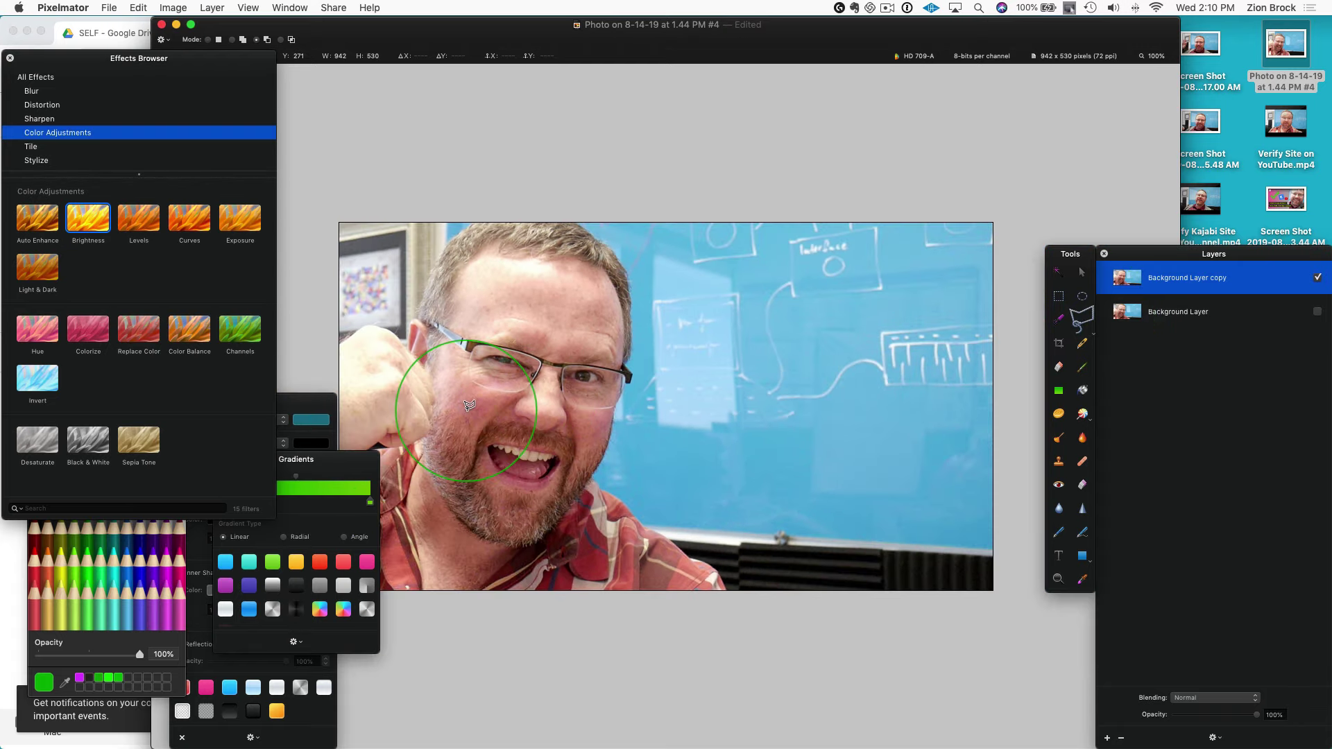
{"action": "left_click_drag", "start_coordinate": [1176, 18], "coordinate": [1140, 31]}
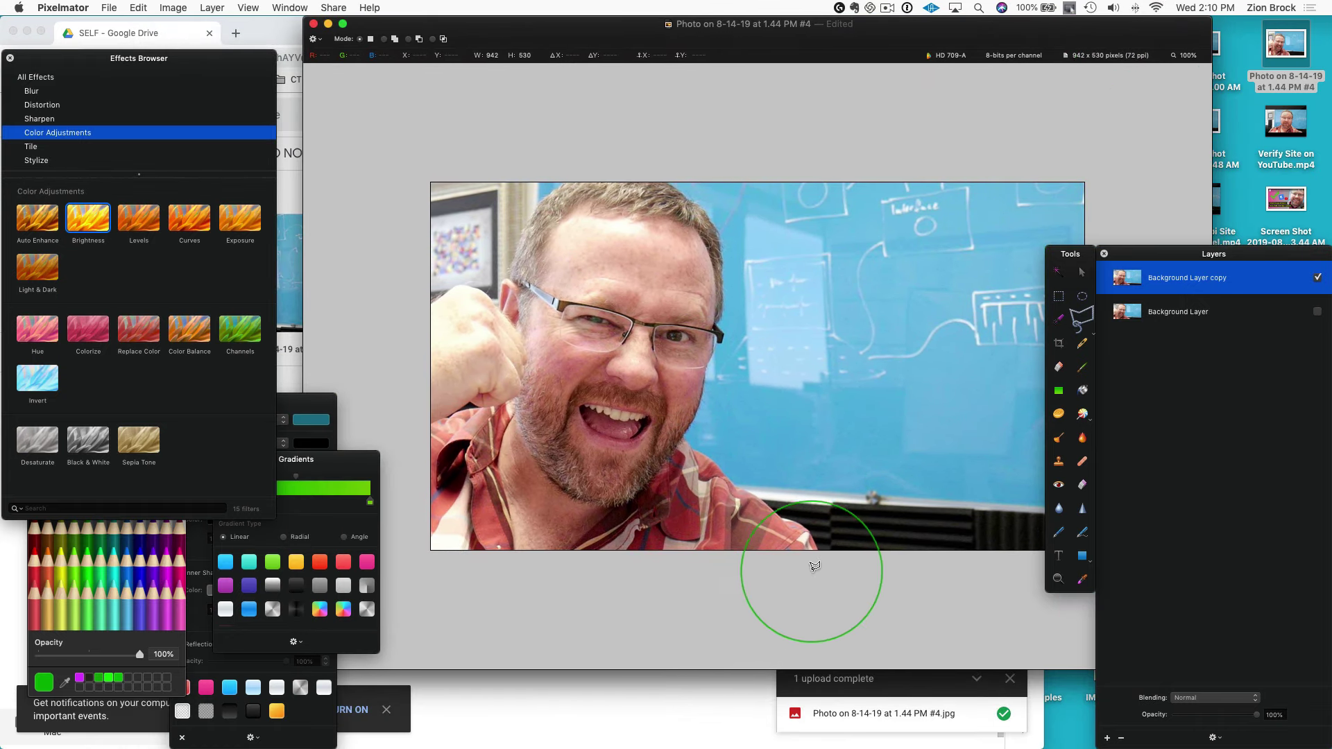
Try cutting a rough polygon about 255 by 277 pixels out of the whiteboard with the Polygonal Lasso, and undo the deletion and selection
{"action": "left_click", "coordinate": [775, 328]}
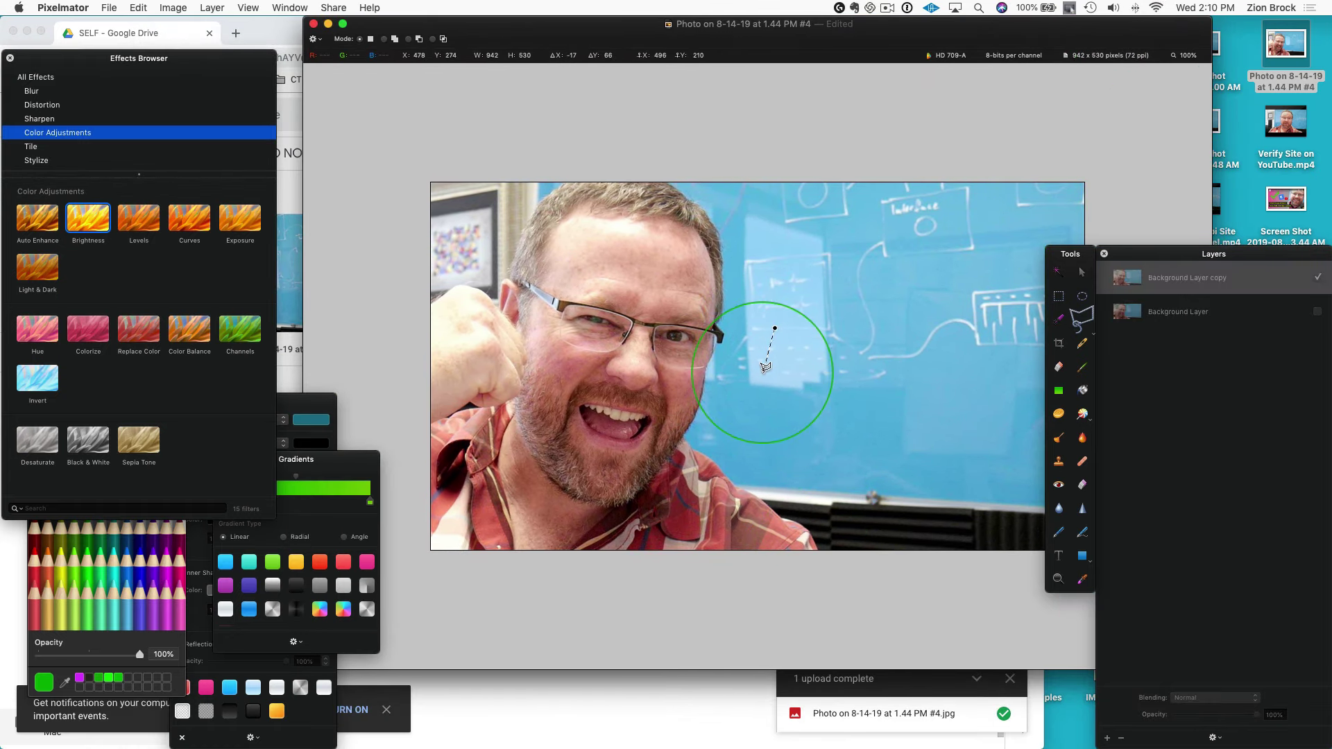
{"action": "left_click", "coordinate": [765, 375]}
{"action": "left_click", "coordinate": [809, 416]}
{"action": "left_click", "coordinate": [900, 401]}
{"action": "left_click", "coordinate": [919, 334]}
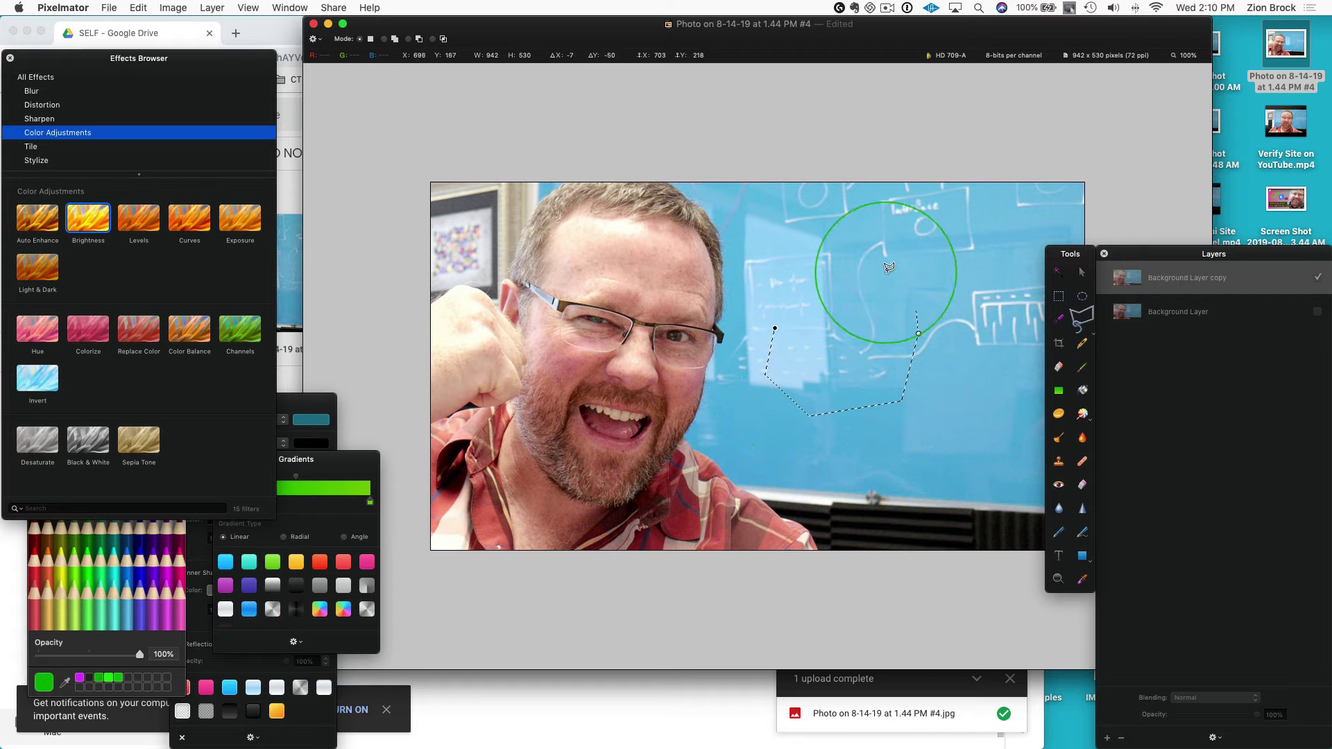
{"action": "left_click", "coordinate": [940, 243]}
{"action": "left_click", "coordinate": [857, 225]}
{"action": "left_click", "coordinate": [793, 248]}
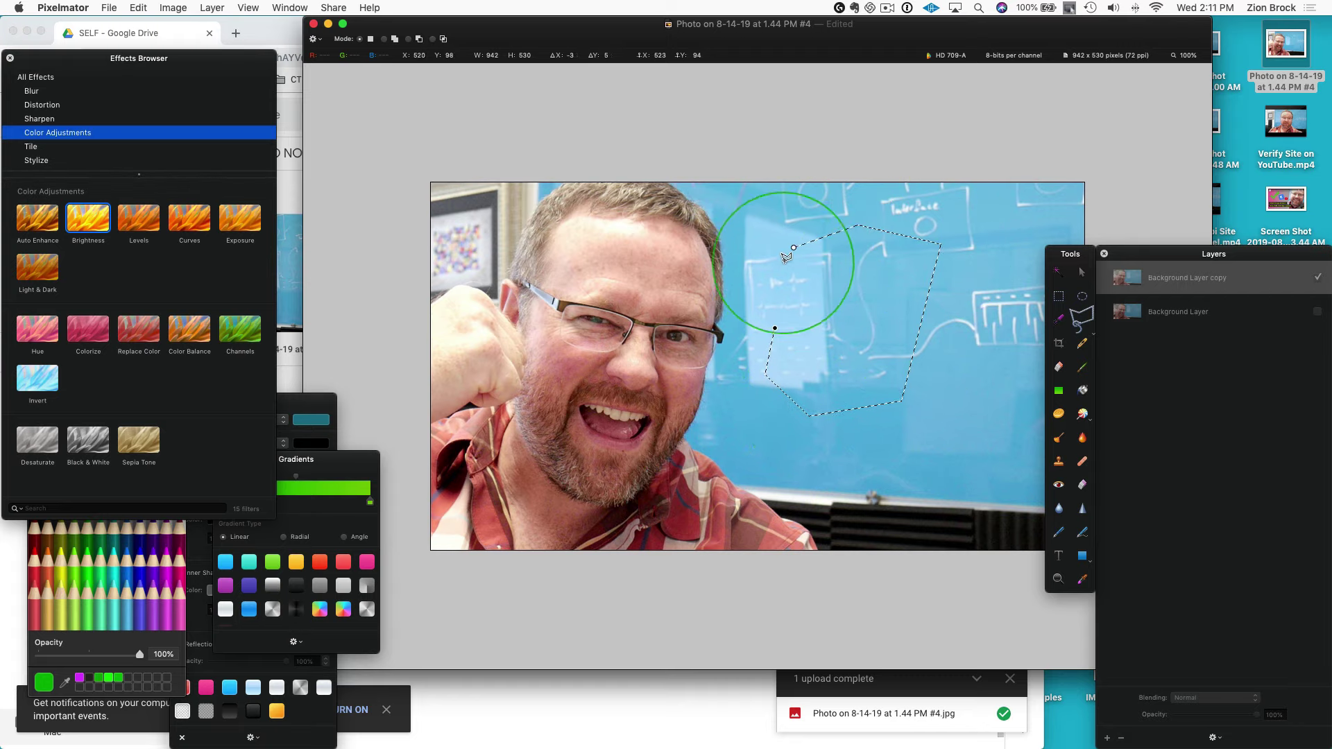
{"action": "left_click", "coordinate": [776, 326]}
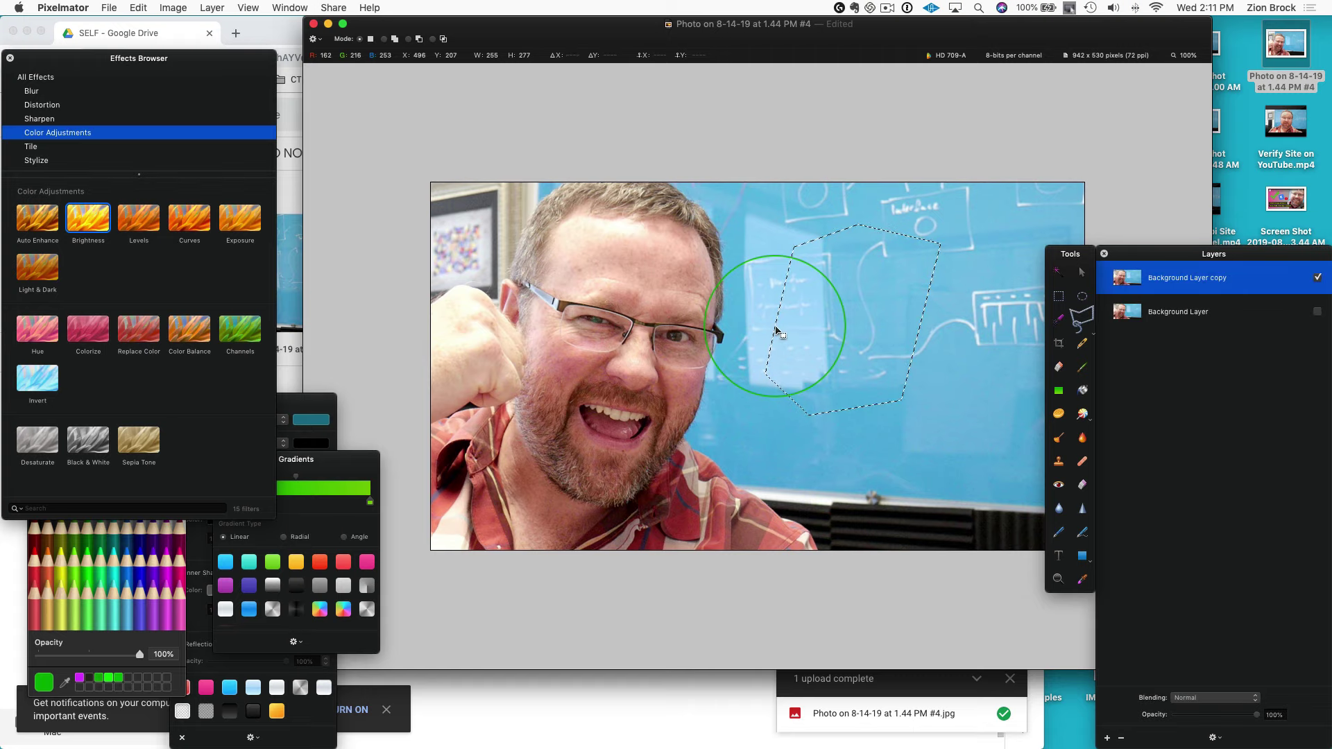
{"action": "key", "text": "BackSpace"}
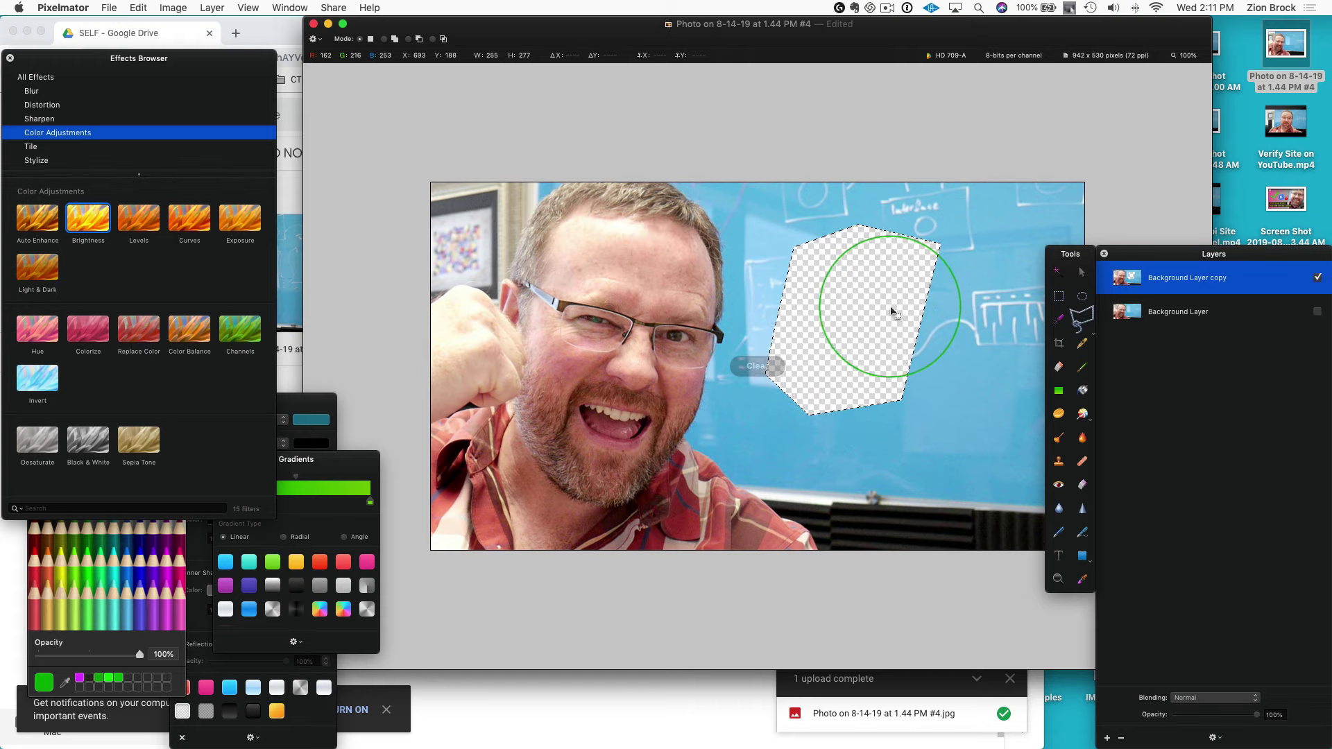
{"action": "key", "text": "super+z"}
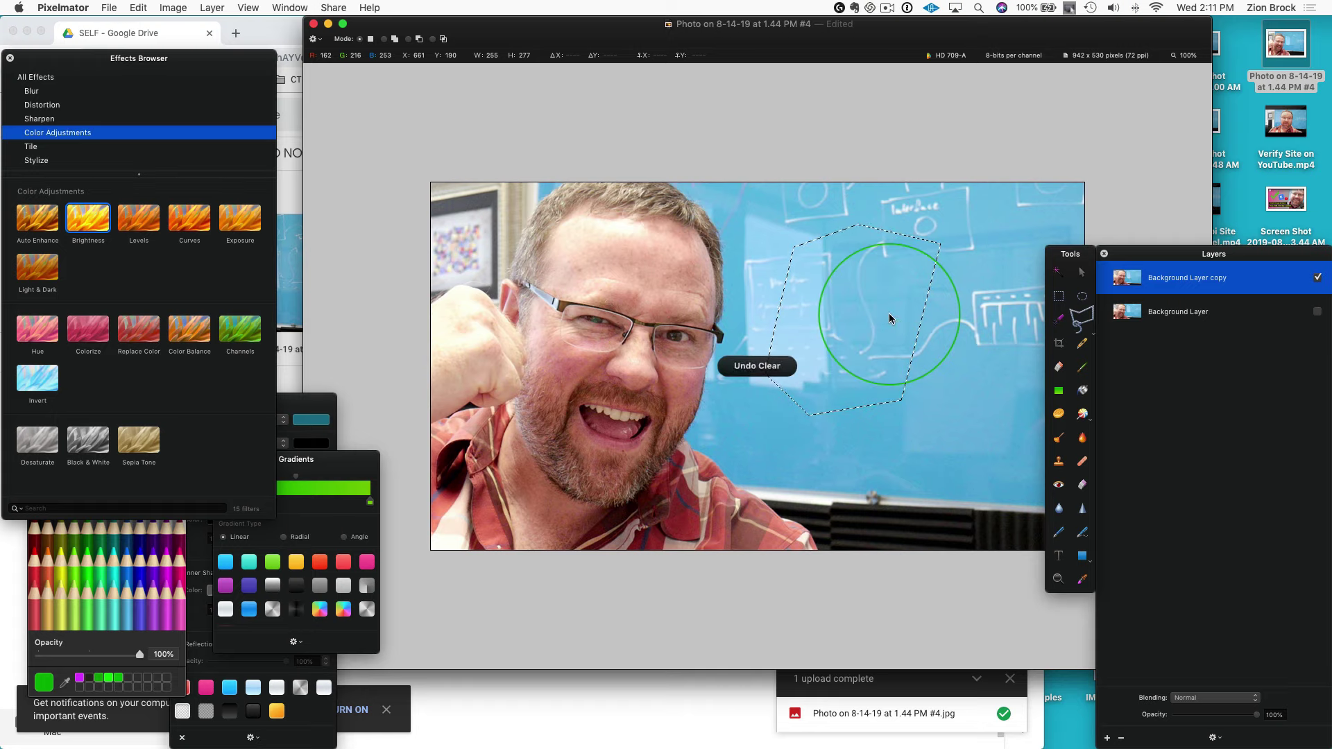
{"action": "key", "text": "super+z"}
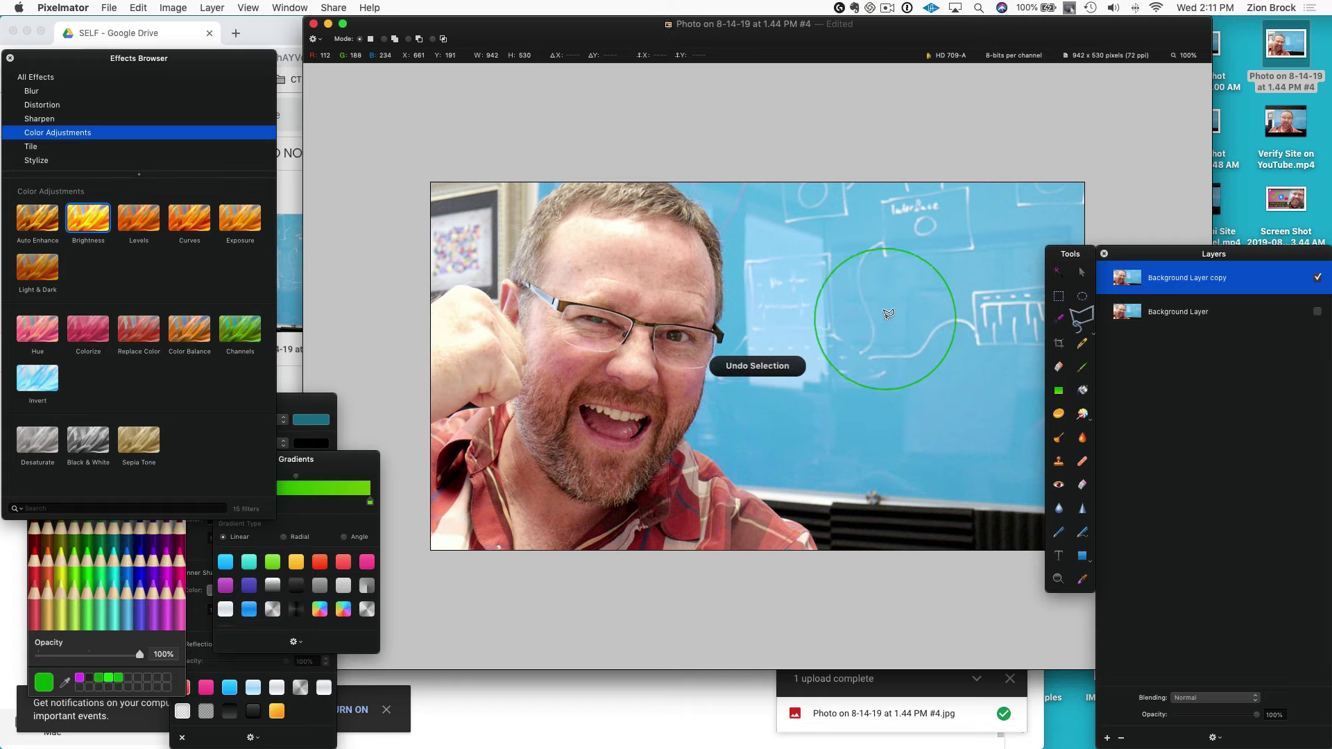
Trace around the man's shoulder, head and fist with the Polygonal Lasso, closing the selection outside the photo's edges
{"action": "left_click", "coordinate": [831, 573]}
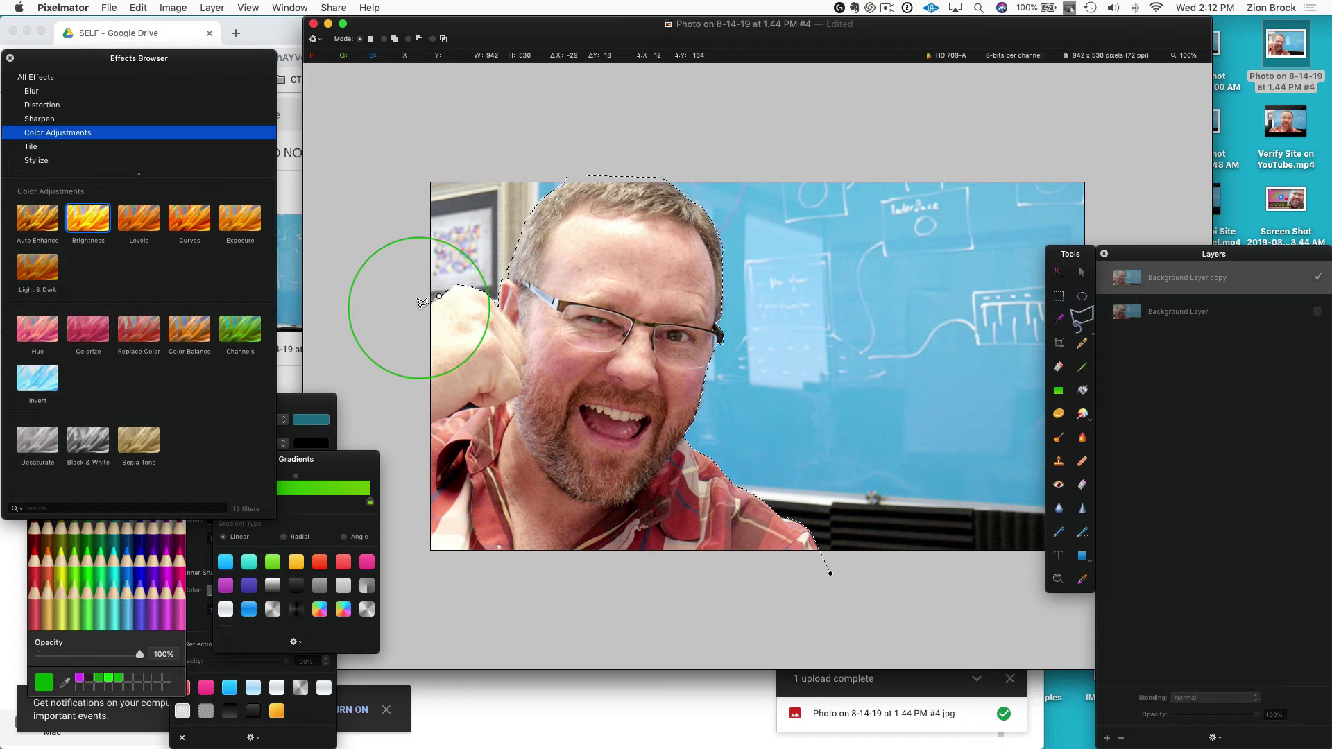
{"action": "mouse_move", "coordinate": [421, 303]}
{"action": "left_mouse_down"}
{"action": "mouse_move", "coordinate": [401, 353]}
{"action": "mouse_move", "coordinate": [420, 439]}
{"action": "mouse_move", "coordinate": [403, 562]}
{"action": "mouse_move", "coordinate": [833, 568]}
{"action": "left_mouse_up"}
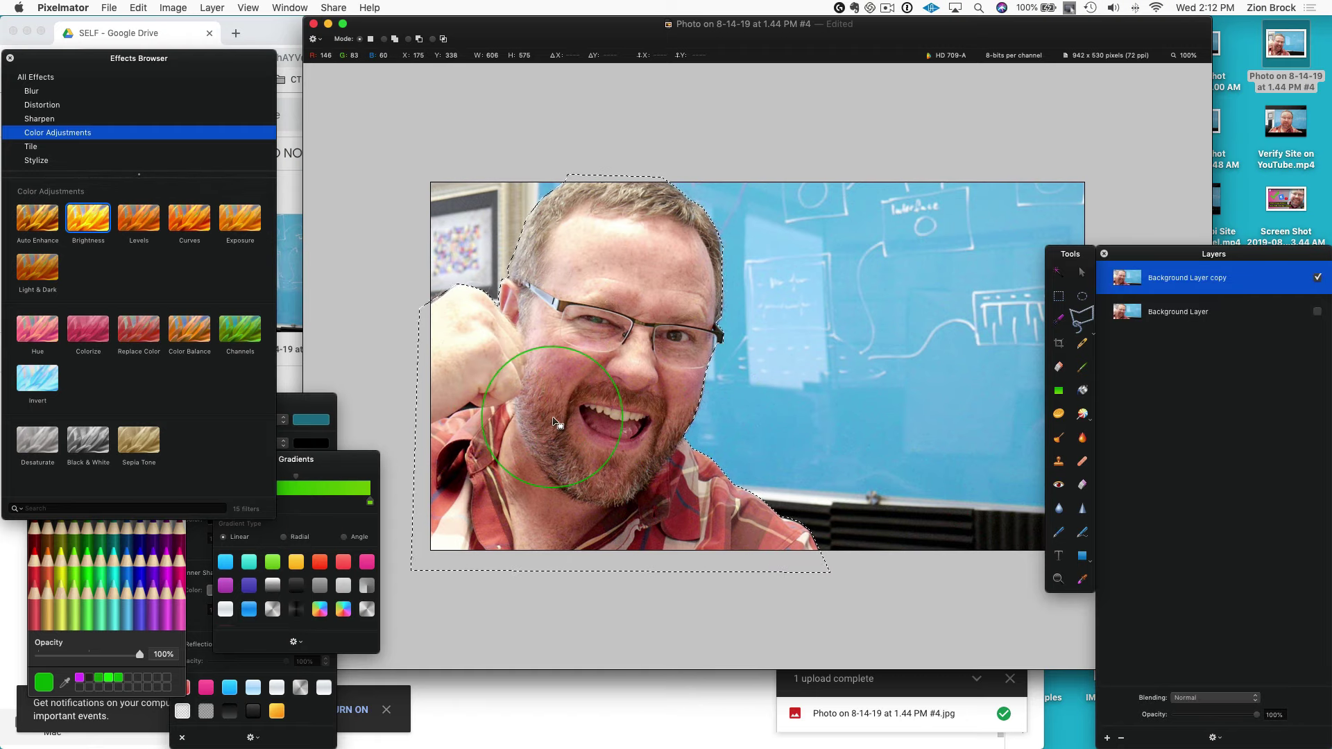
Open Refine Selection for the man's outline, move the dialog off the photo and turn on Smart Refine
{"action": "left_click", "coordinate": [138, 8]}
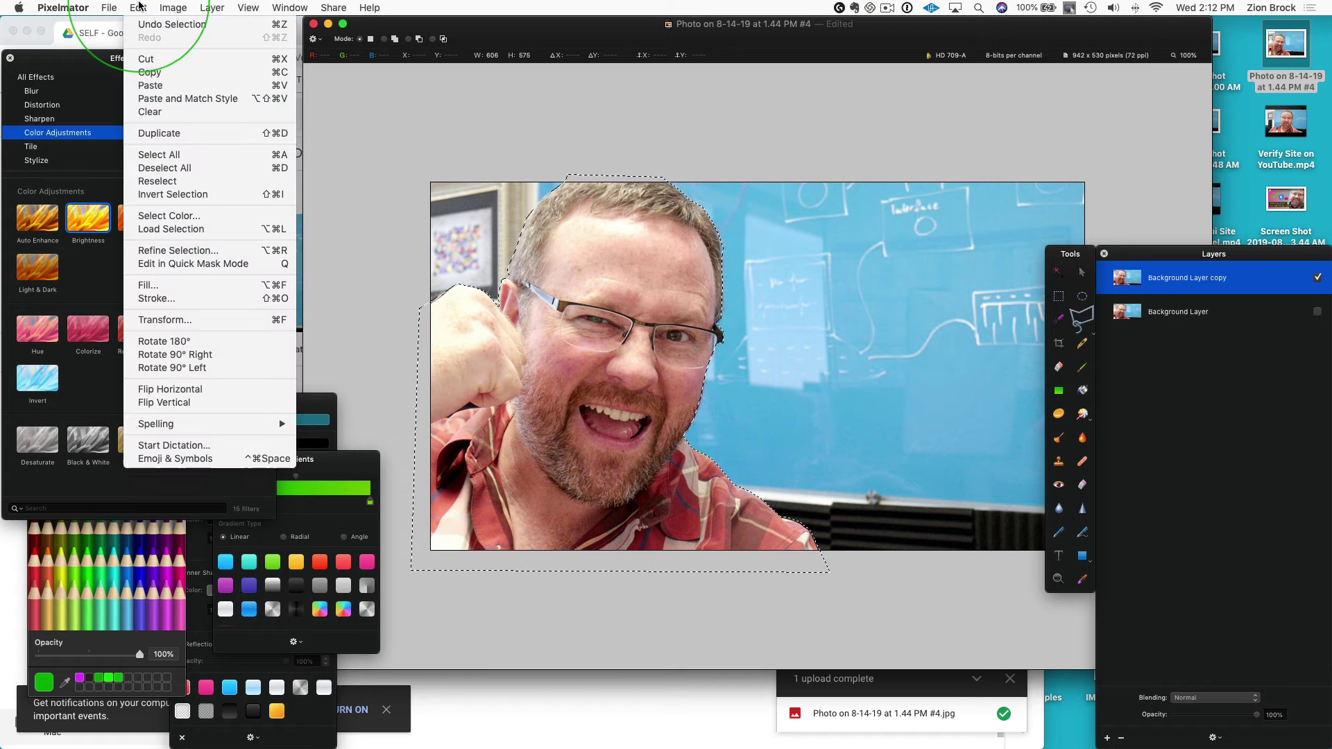
{"action": "left_click", "coordinate": [181, 253]}
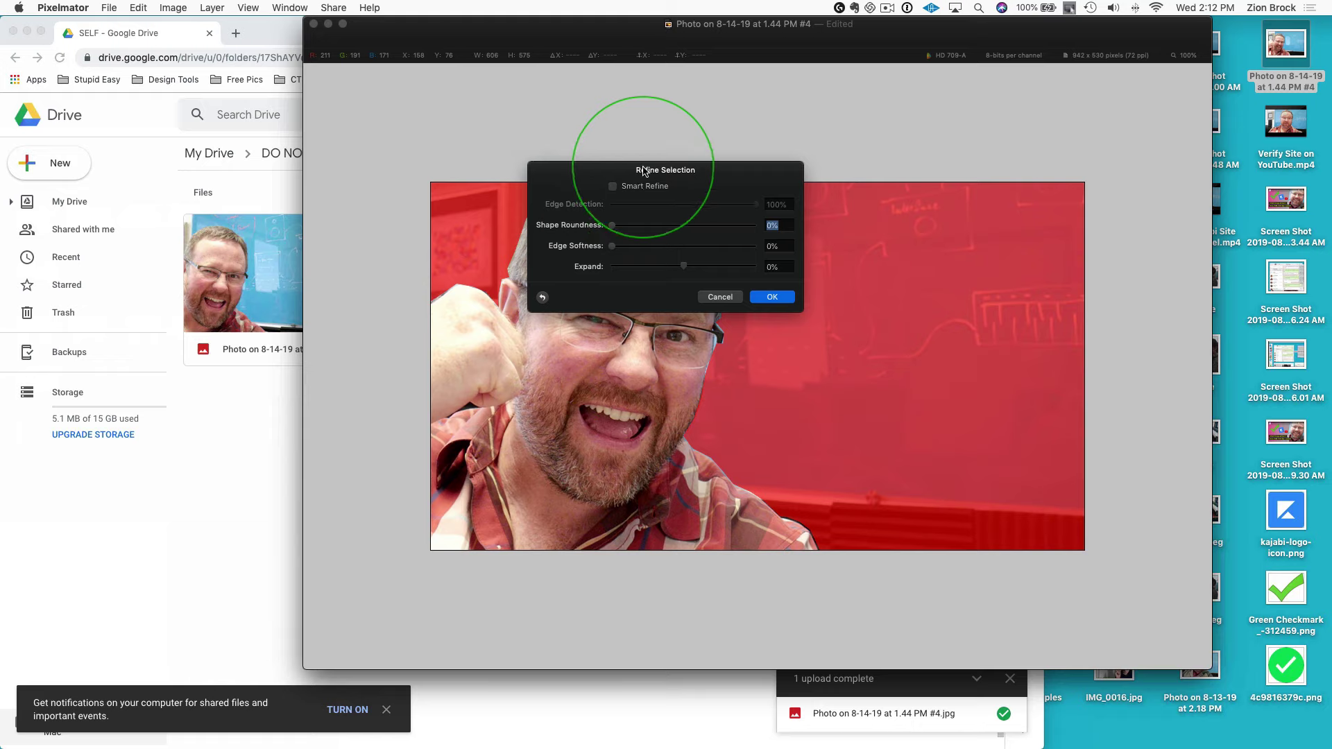
{"action": "left_click_drag", "start_coordinate": [644, 171], "coordinate": [236, 190]}
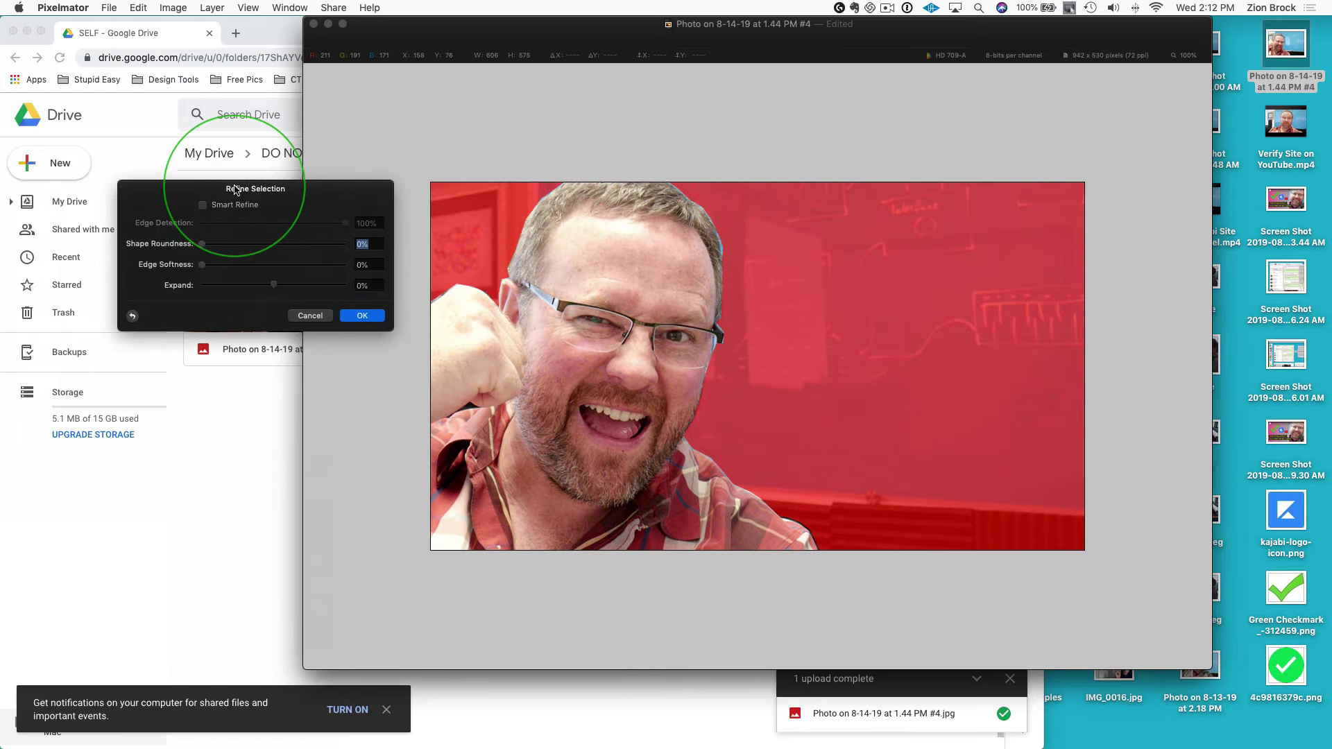
{"action": "left_click", "coordinate": [203, 205]}
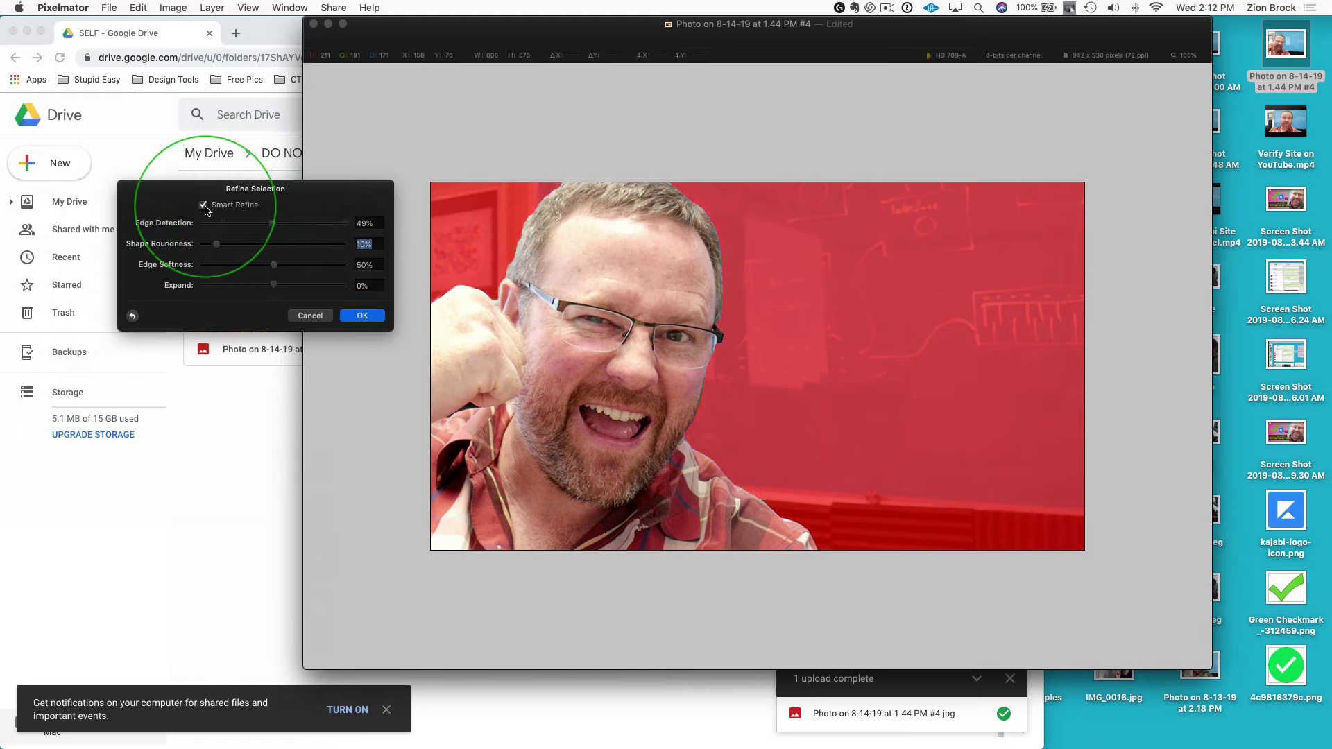
Examine the refined selection edge around the man's shoulder, hair, glasses, ear and fist
{"action": "mouse_move", "coordinate": [455, 293]}
{"action": "left_mouse_down"}
{"action": "mouse_move", "coordinate": [510, 299]}
{"action": "mouse_move", "coordinate": [705, 182]}
{"action": "mouse_move", "coordinate": [741, 290]}
{"action": "left_mouse_up"}
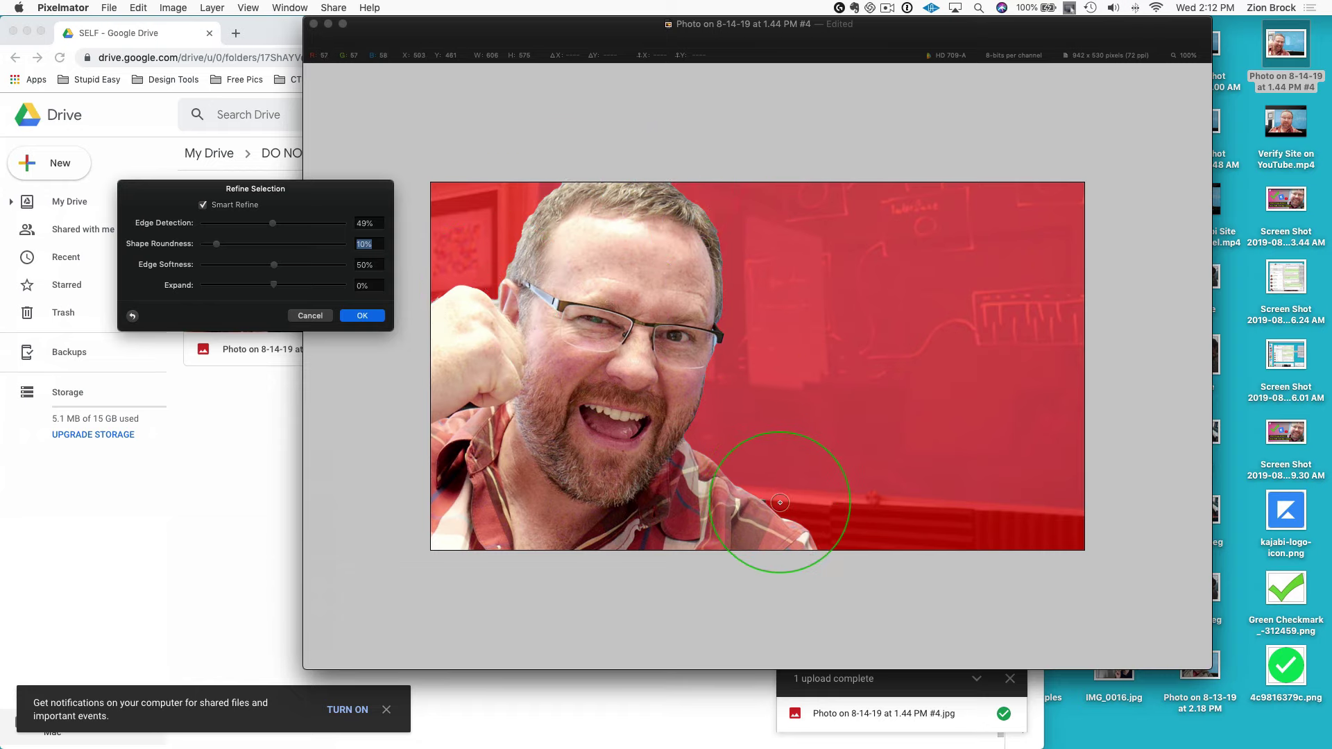
{"action": "scroll", "coordinate": [773, 493], "scroll_direction": "up", "scroll_amount": 5}
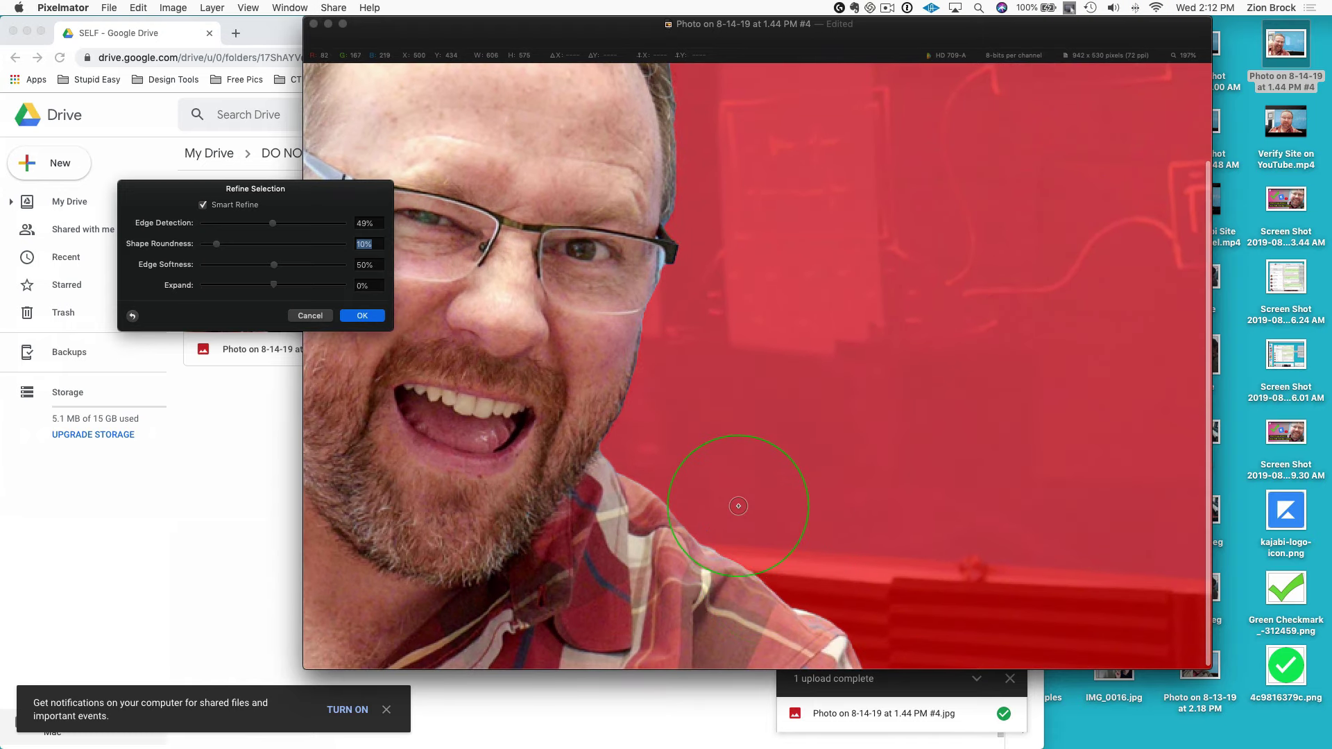
{"action": "scroll", "coordinate": [717, 146], "scroll_direction": "up", "scroll_amount": 3}
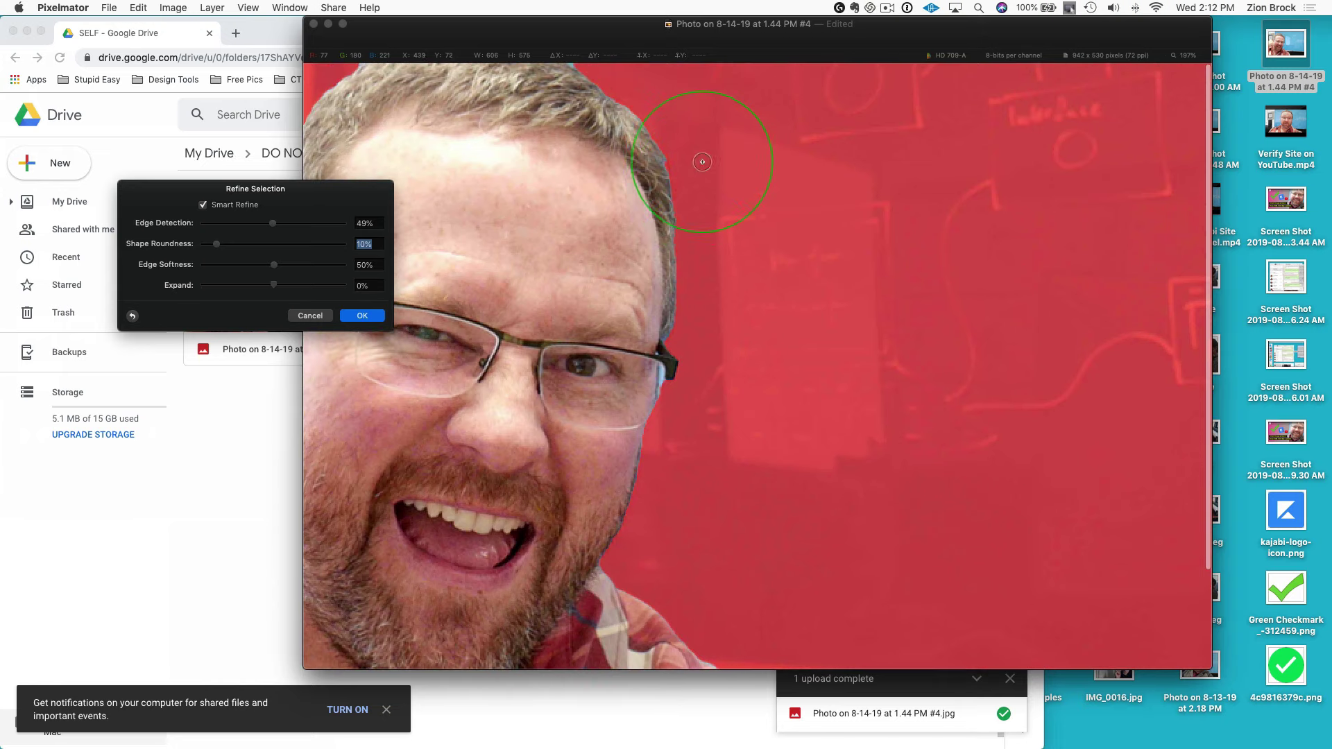
{"action": "scroll", "coordinate": [580, 66], "scroll_direction": "up", "scroll_amount": 1}
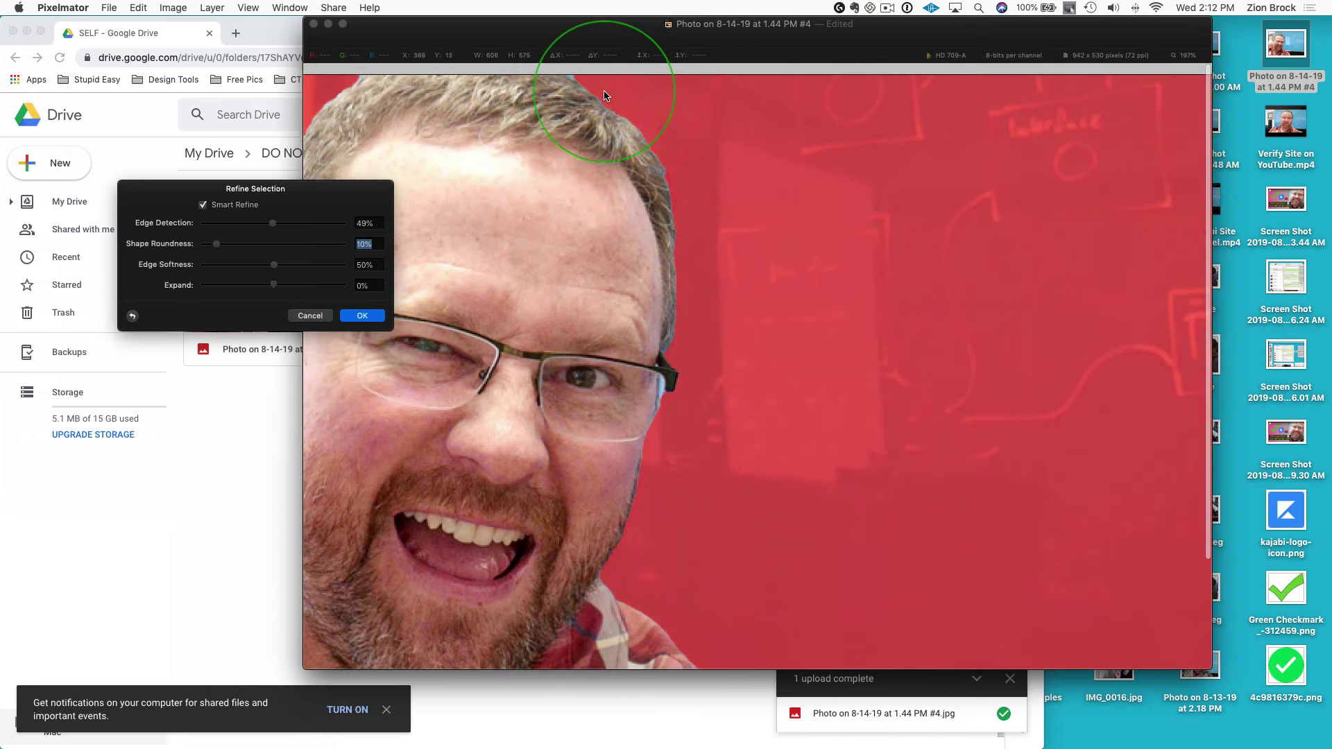
{"action": "scroll", "coordinate": [602, 116], "scroll_direction": "up", "scroll_amount": 3}
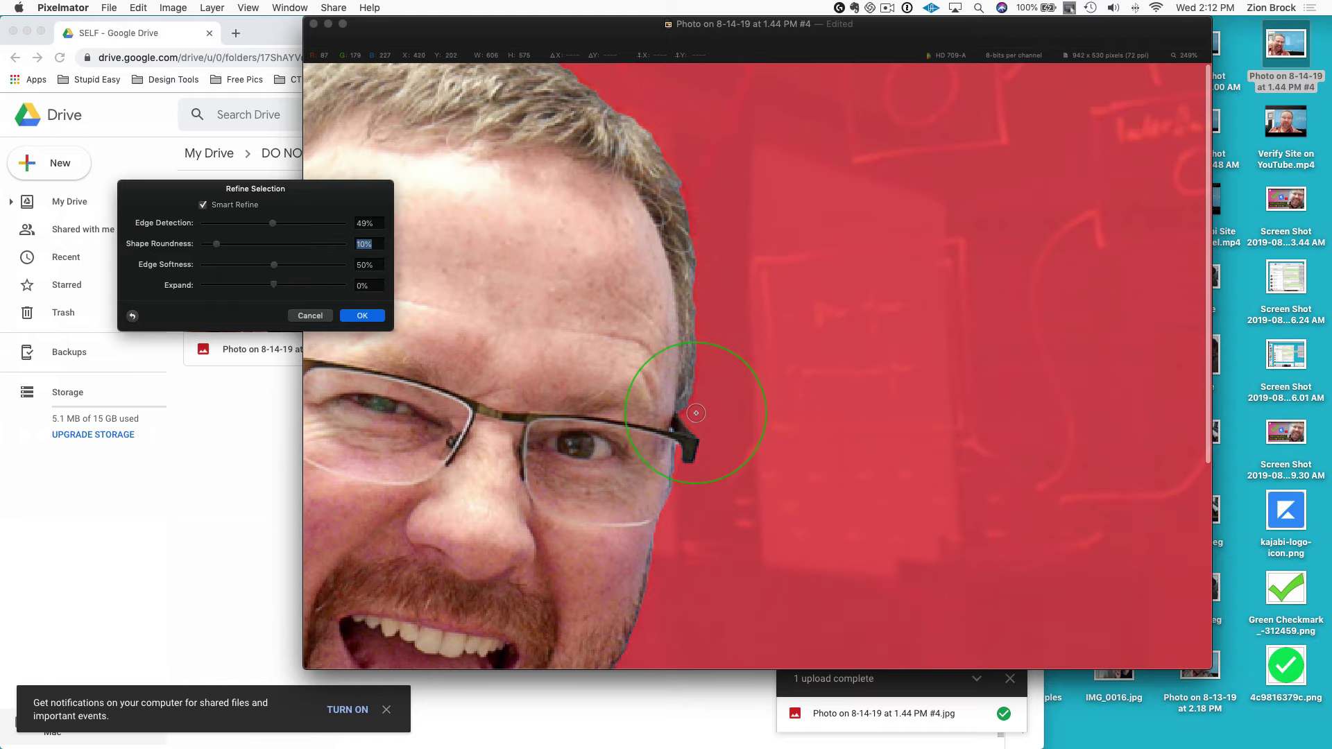
{"action": "scroll", "coordinate": [712, 406], "scroll_direction": "down", "scroll_amount": 5}
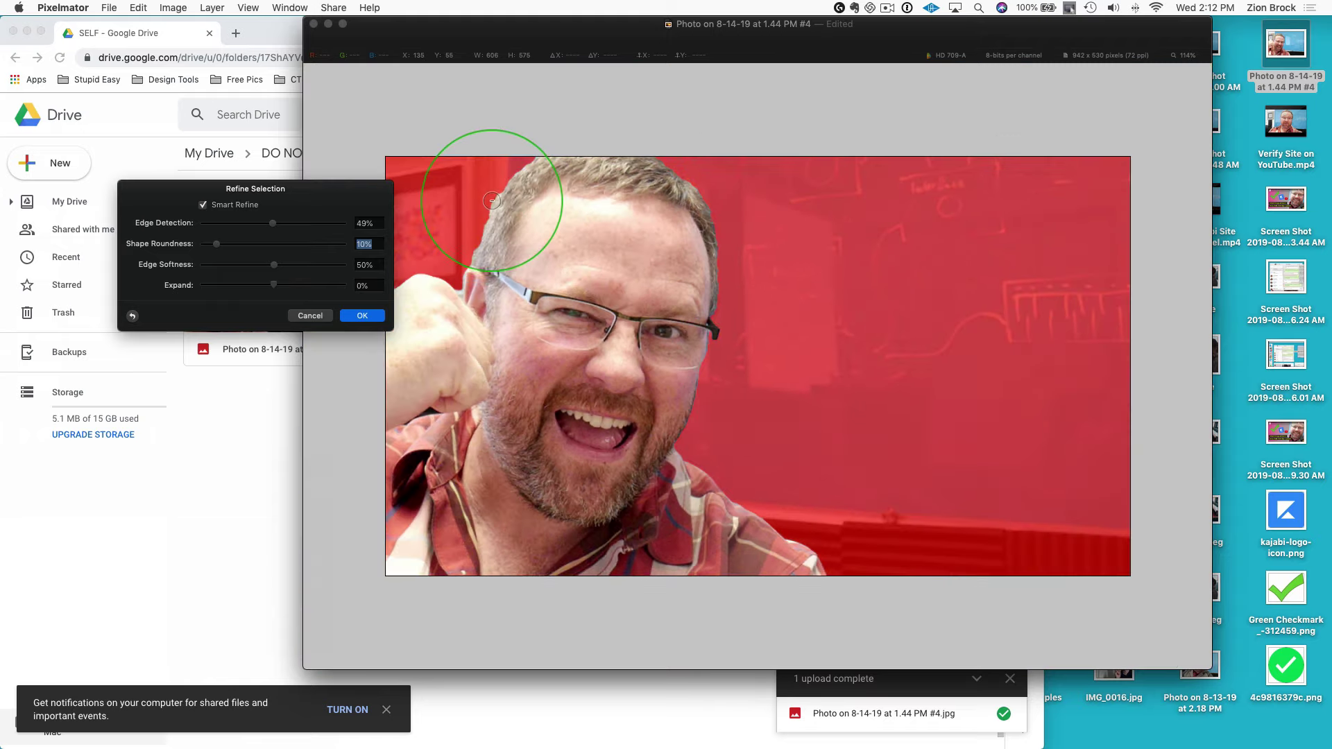
{"action": "scroll", "coordinate": [498, 147], "scroll_direction": "up", "scroll_amount": 6}
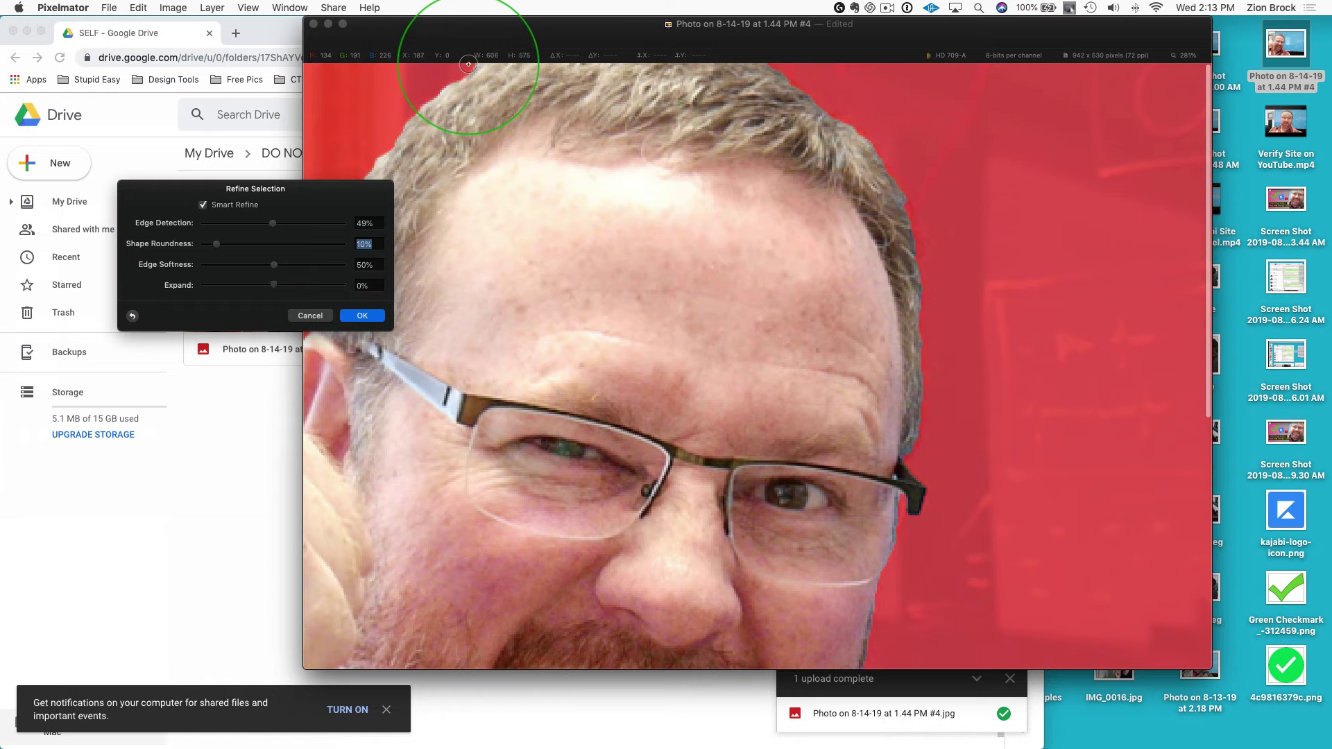
{"action": "scroll", "coordinate": [396, 132], "scroll_direction": "down", "scroll_amount": 5}
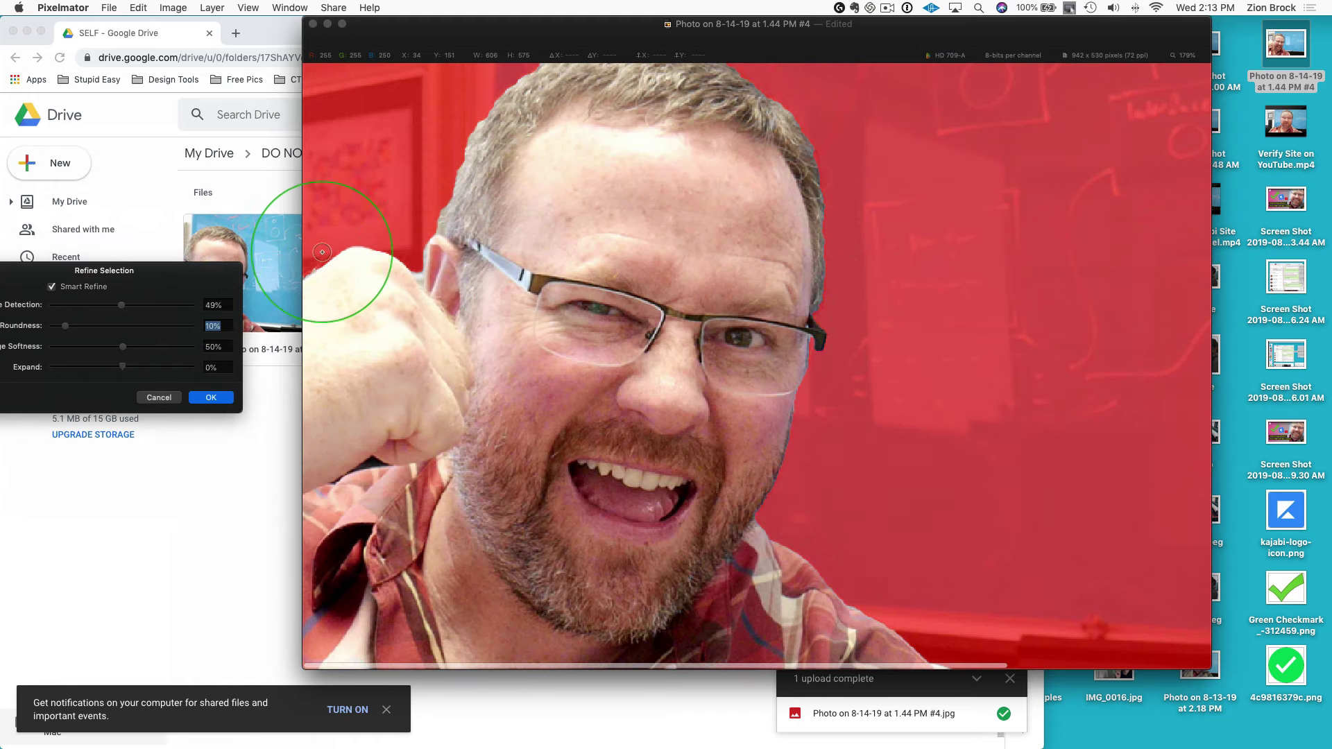
{"action": "scroll", "coordinate": [308, 266], "scroll_direction": "up", "scroll_amount": 5}
{"action": "scroll", "coordinate": [308, 265], "scroll_direction": "up", "scroll_amount": 2}
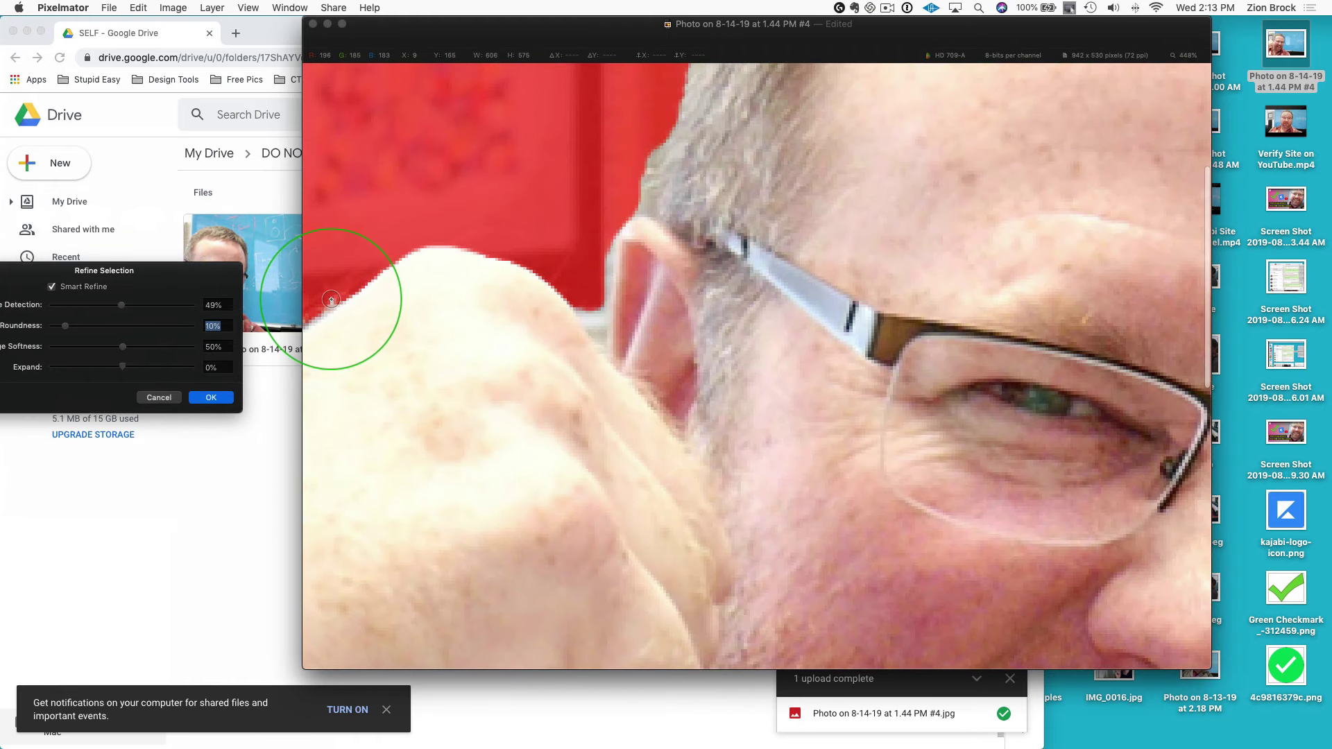
{"action": "scroll", "coordinate": [594, 313], "scroll_direction": "down", "scroll_amount": 4}
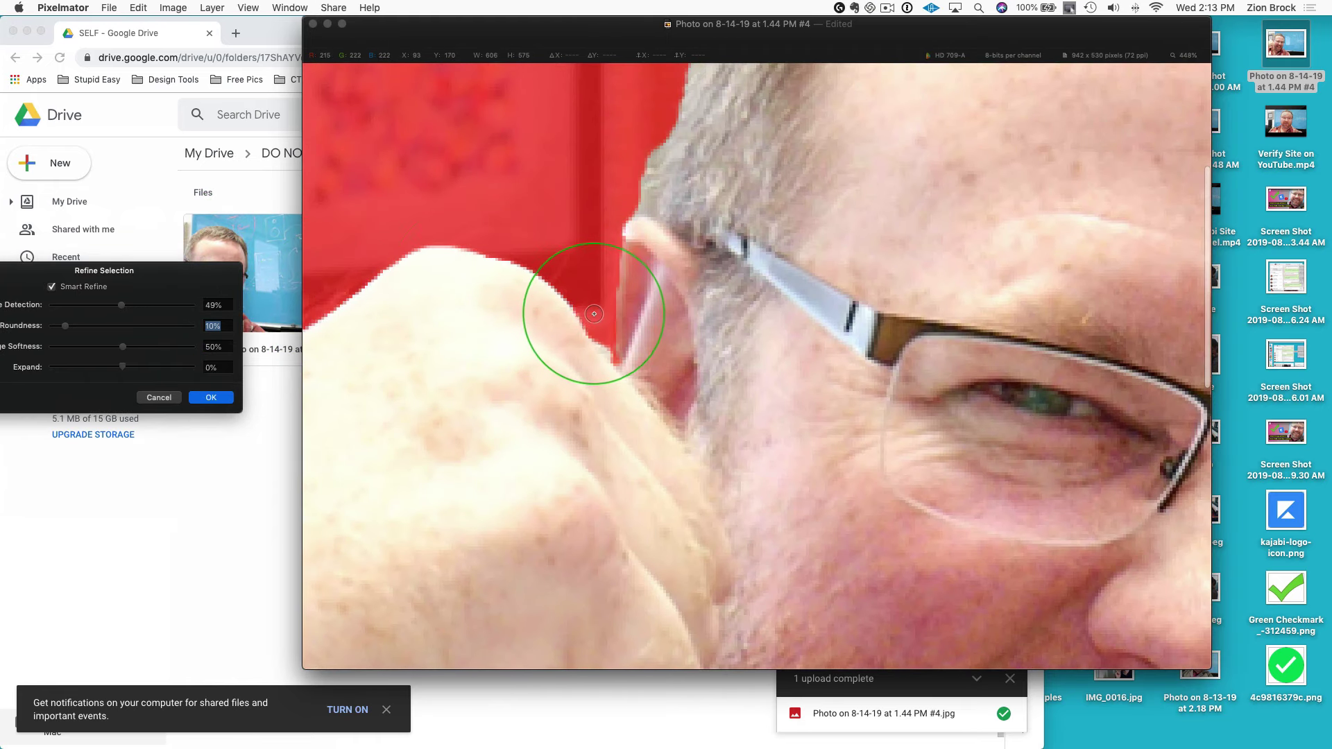
{"action": "scroll", "coordinate": [585, 222], "scroll_direction": "down", "scroll_amount": 2}
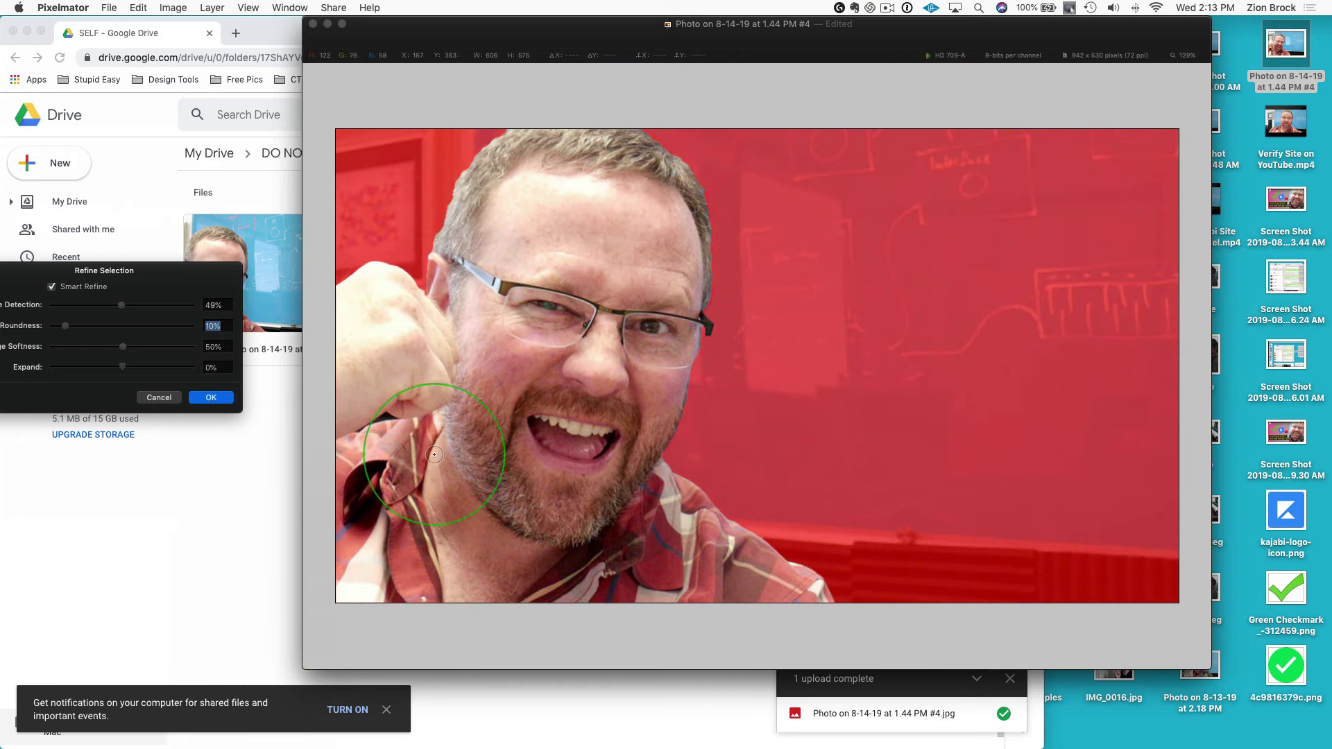
Brush the dark gap between the fist and the shirt out of the selection and apply the refinement
{"action": "scroll", "coordinate": [361, 470], "scroll_direction": "up", "scroll_amount": 5}
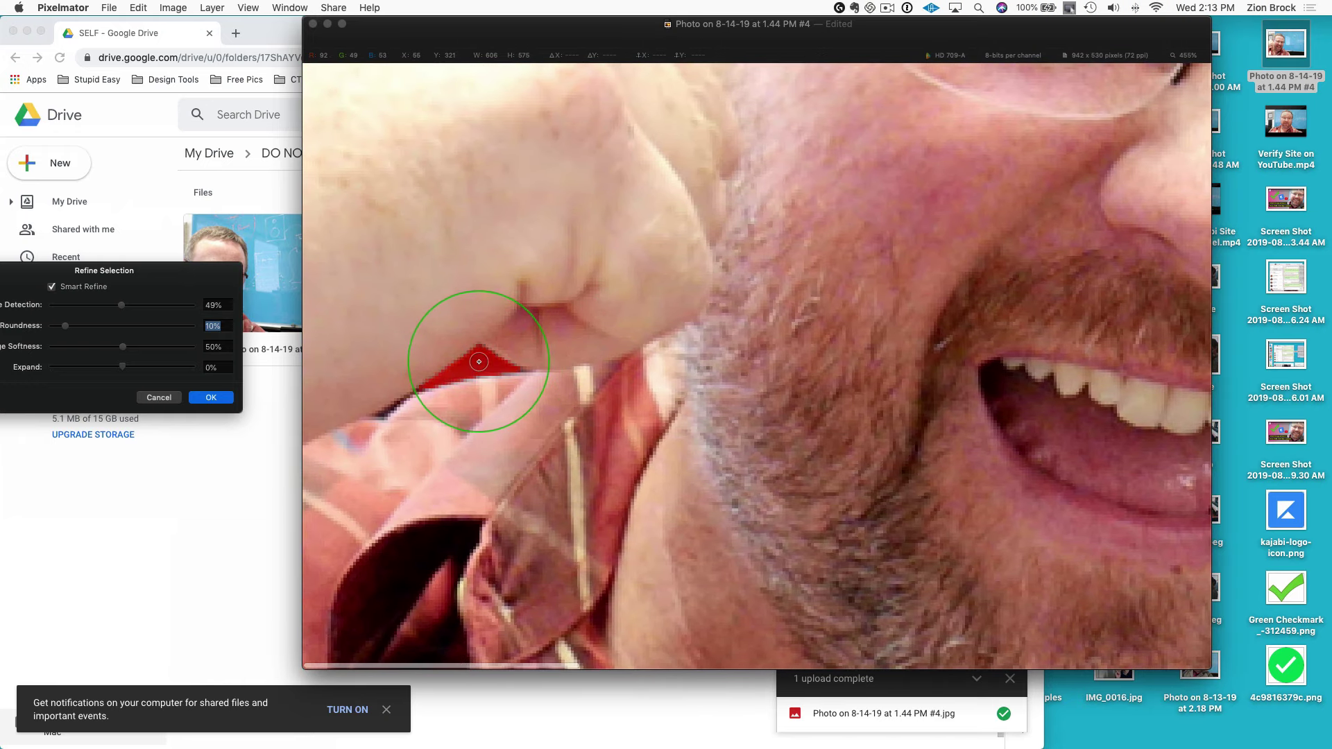
{"action": "mouse_move", "coordinate": [479, 361]}
{"action": "left_mouse_down"}
{"action": "mouse_move", "coordinate": [396, 410]}
{"action": "mouse_move", "coordinate": [431, 381]}
{"action": "mouse_move", "coordinate": [440, 390]}
{"action": "mouse_move", "coordinate": [422, 381]}
{"action": "mouse_move", "coordinate": [513, 371]}
{"action": "left_mouse_up"}
{"action": "key", "text": "cmd+0"}
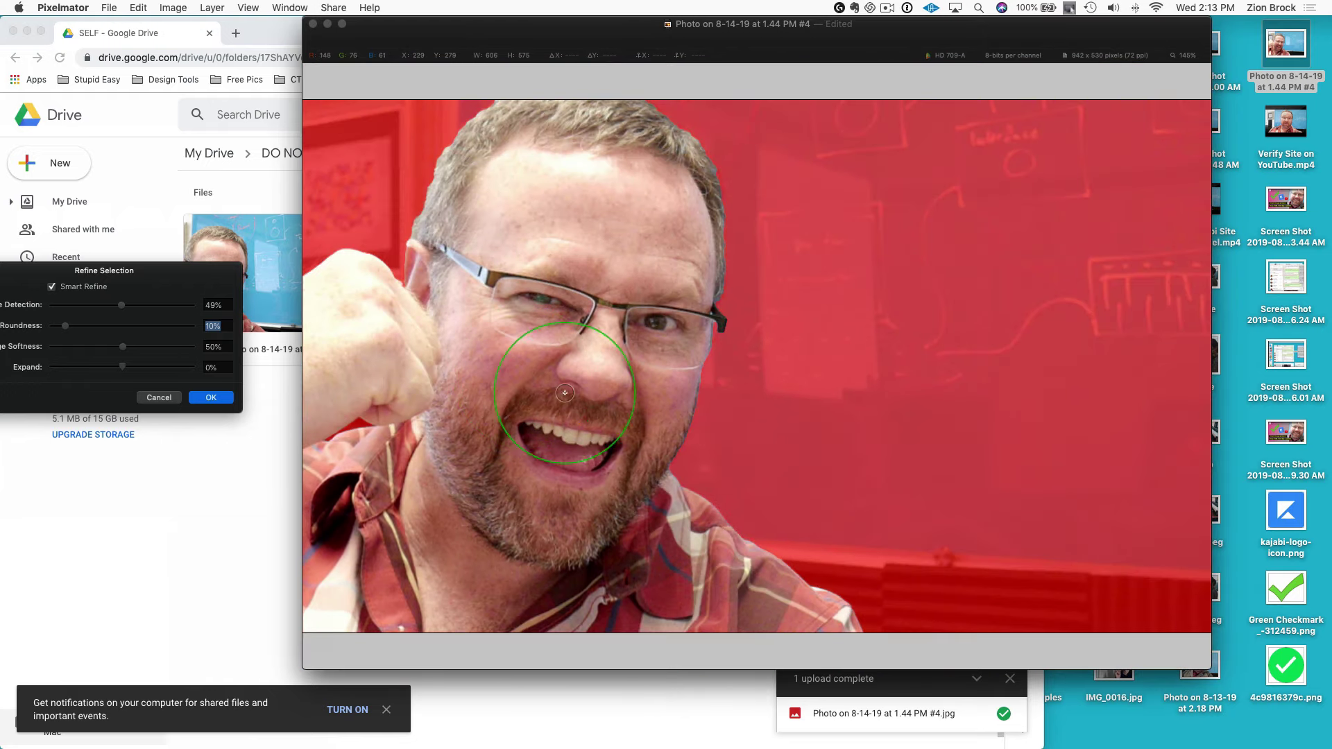
{"action": "key", "text": "super+minus"}
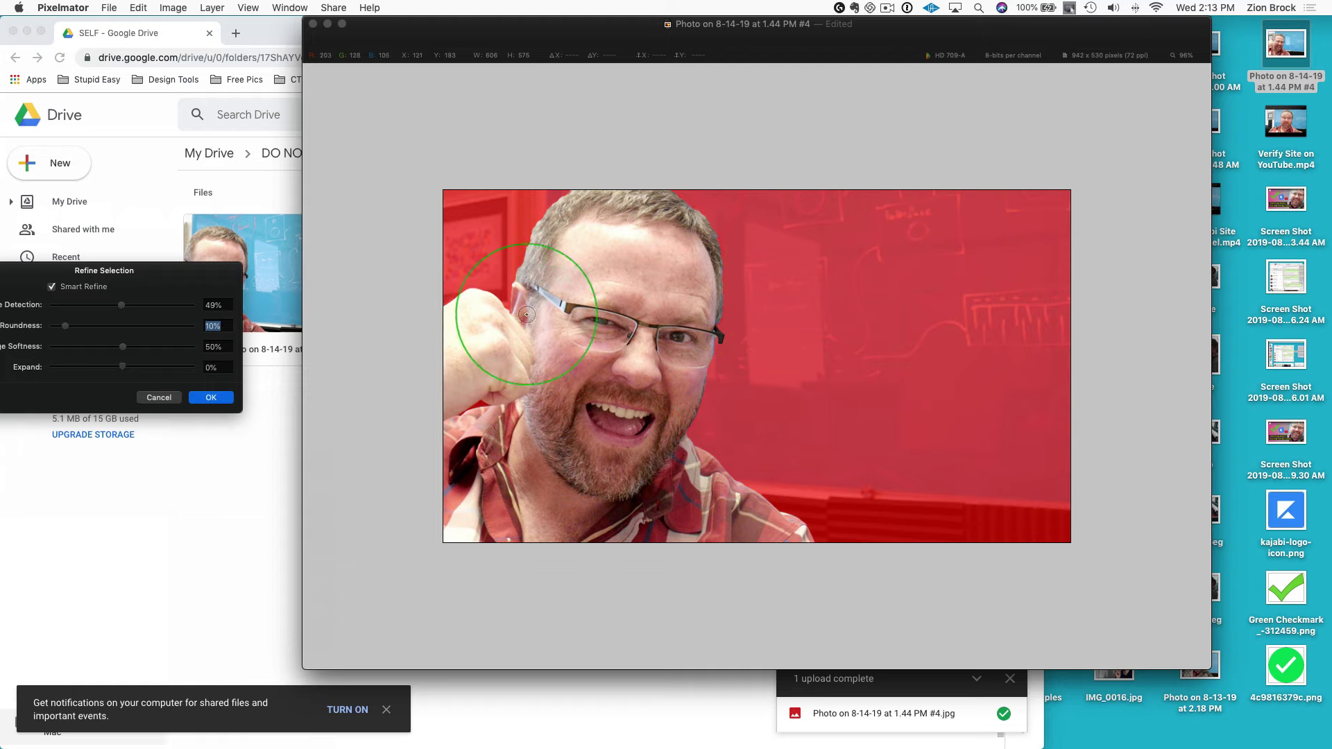
{"action": "left_click", "coordinate": [207, 397]}
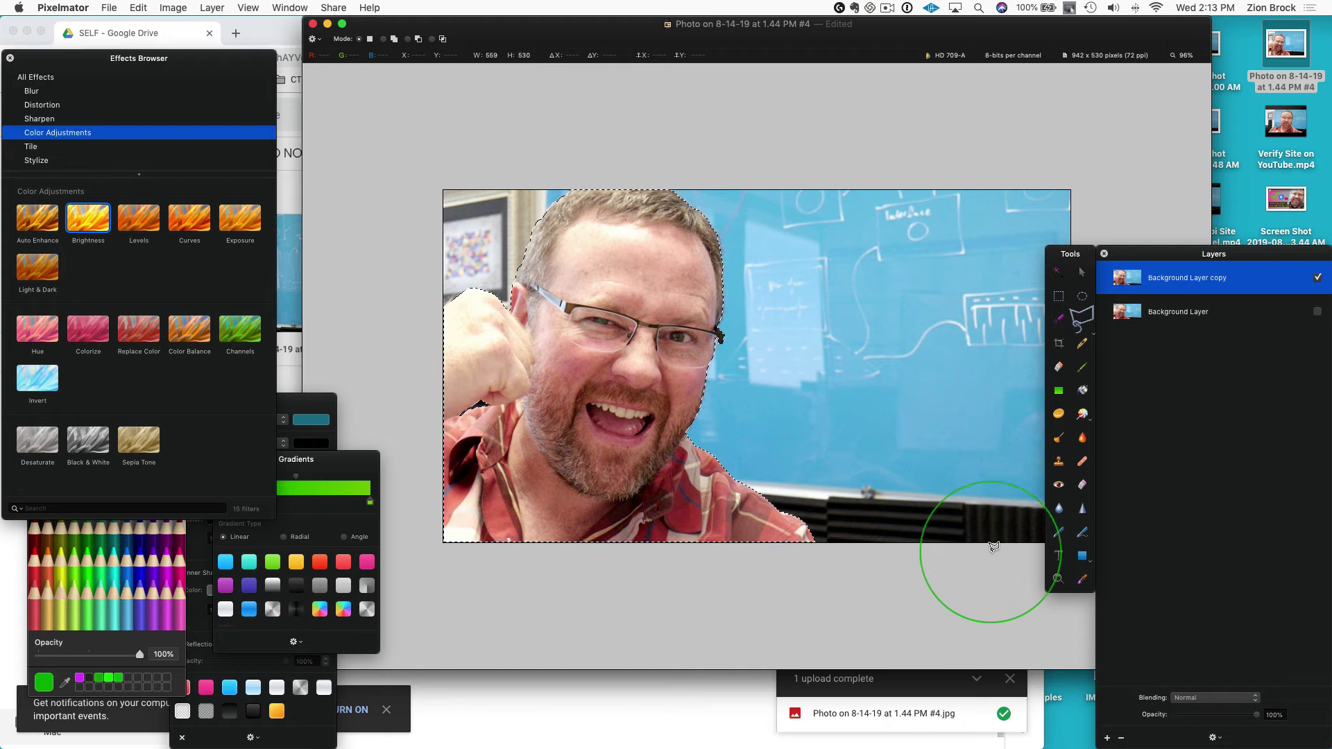
Invert the selection and delete everything around the man on the Background Layer copy, leaving nothing selected
{"action": "left_click", "coordinate": [138, 8]}
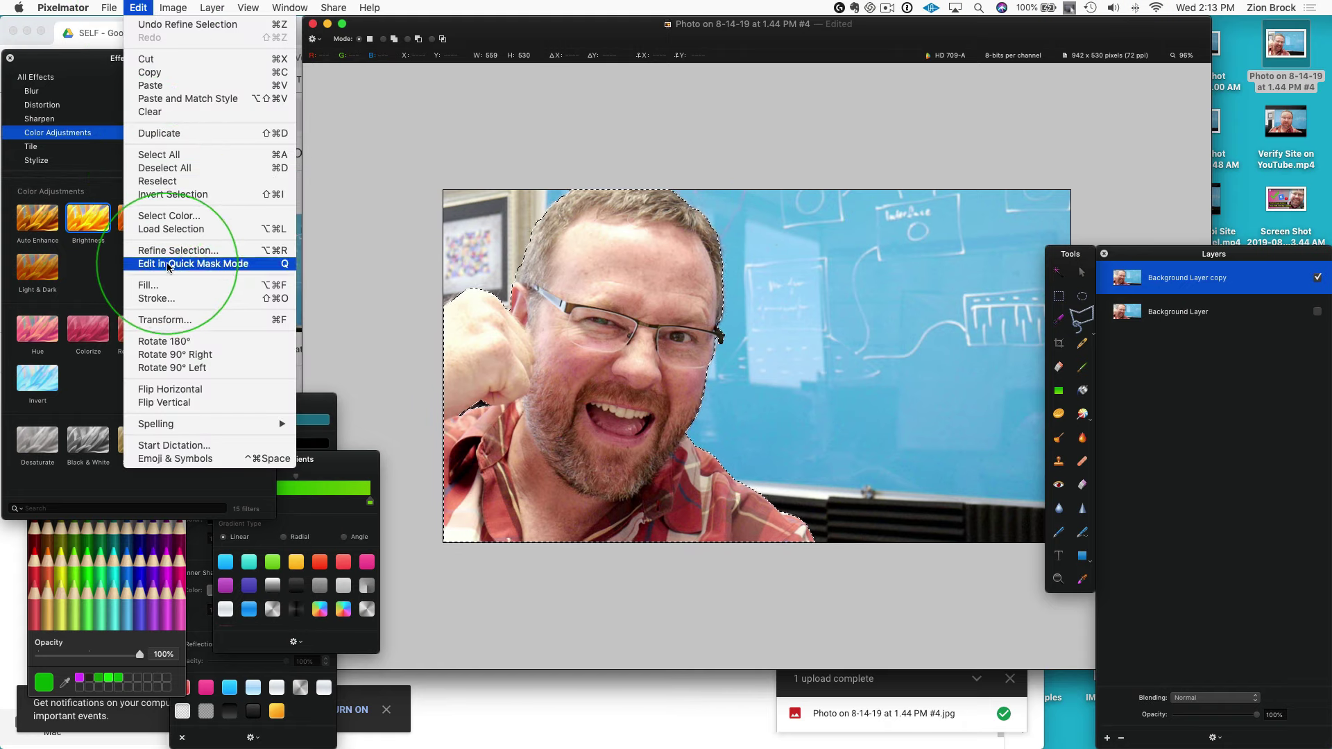
{"action": "left_click", "coordinate": [161, 197]}
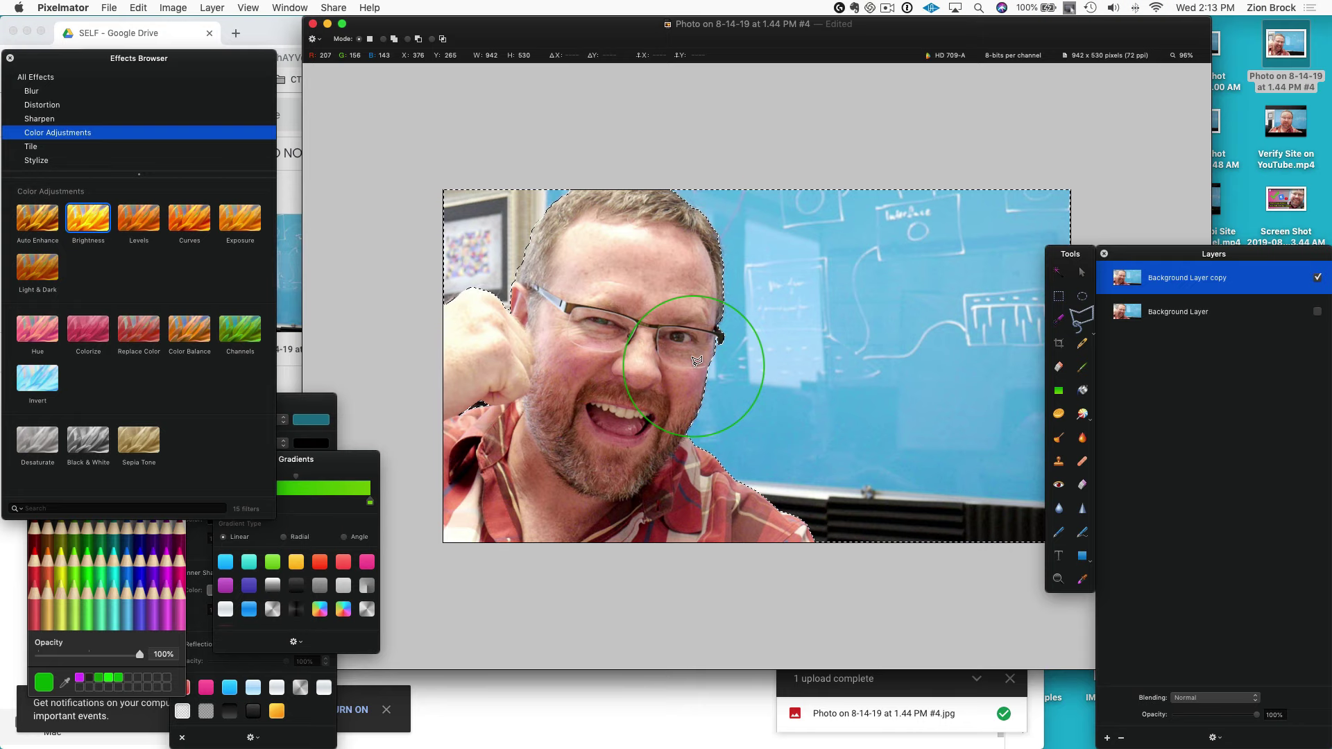
{"action": "key", "text": "Delete"}
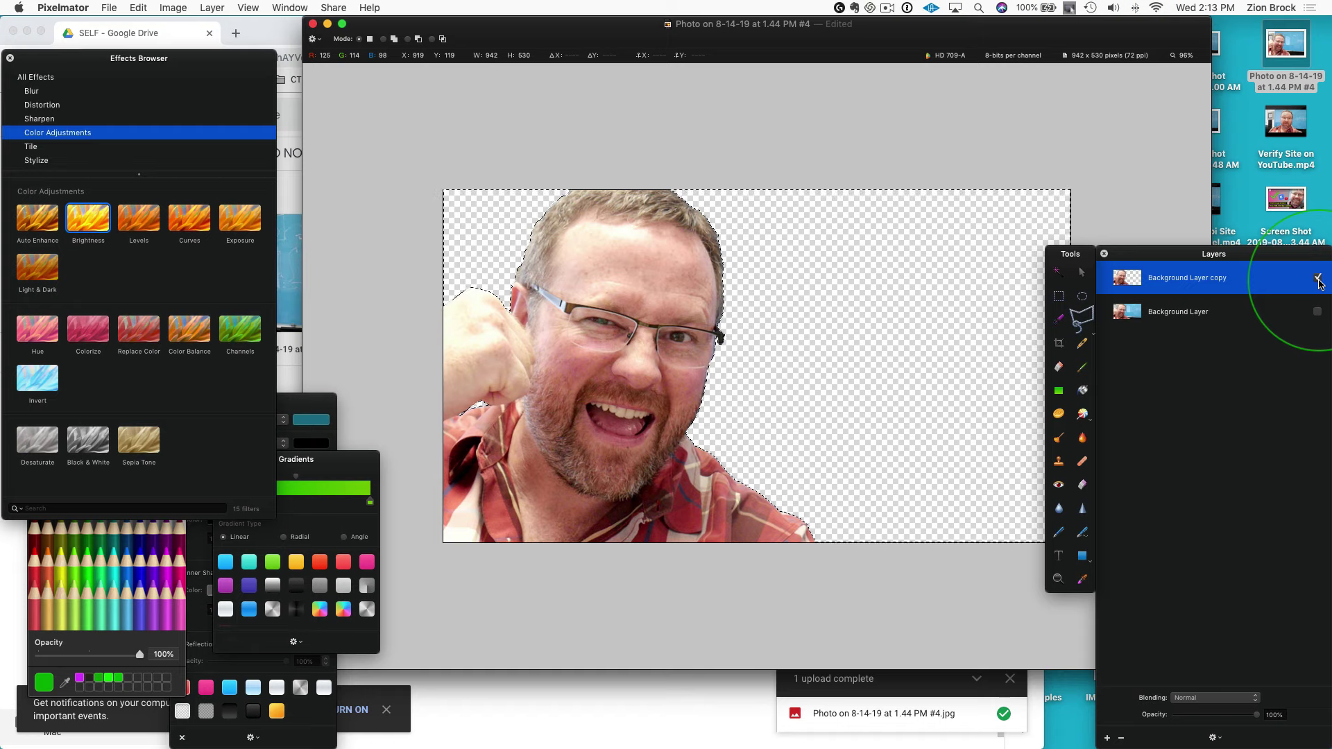
{"action": "left_click", "coordinate": [1318, 279]}
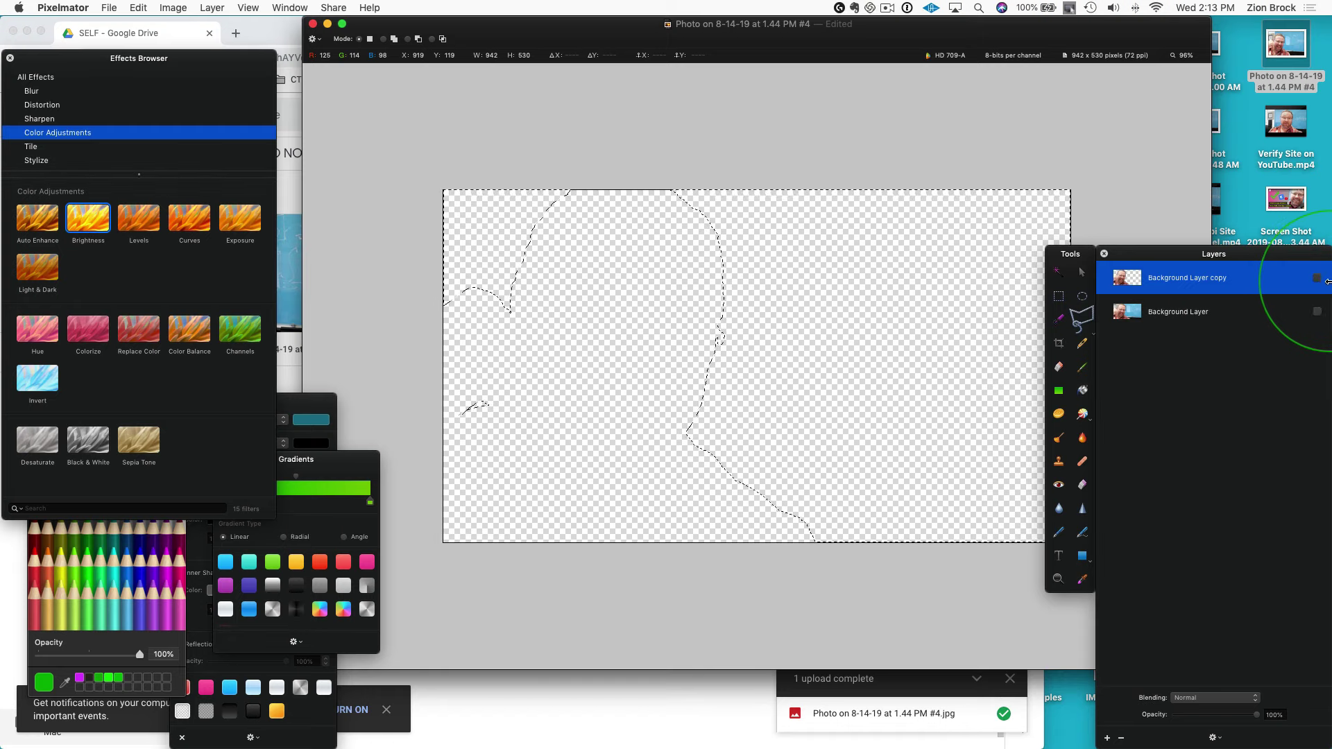
{"action": "left_click", "coordinate": [1318, 278]}
{"action": "left_click", "coordinate": [724, 208]}
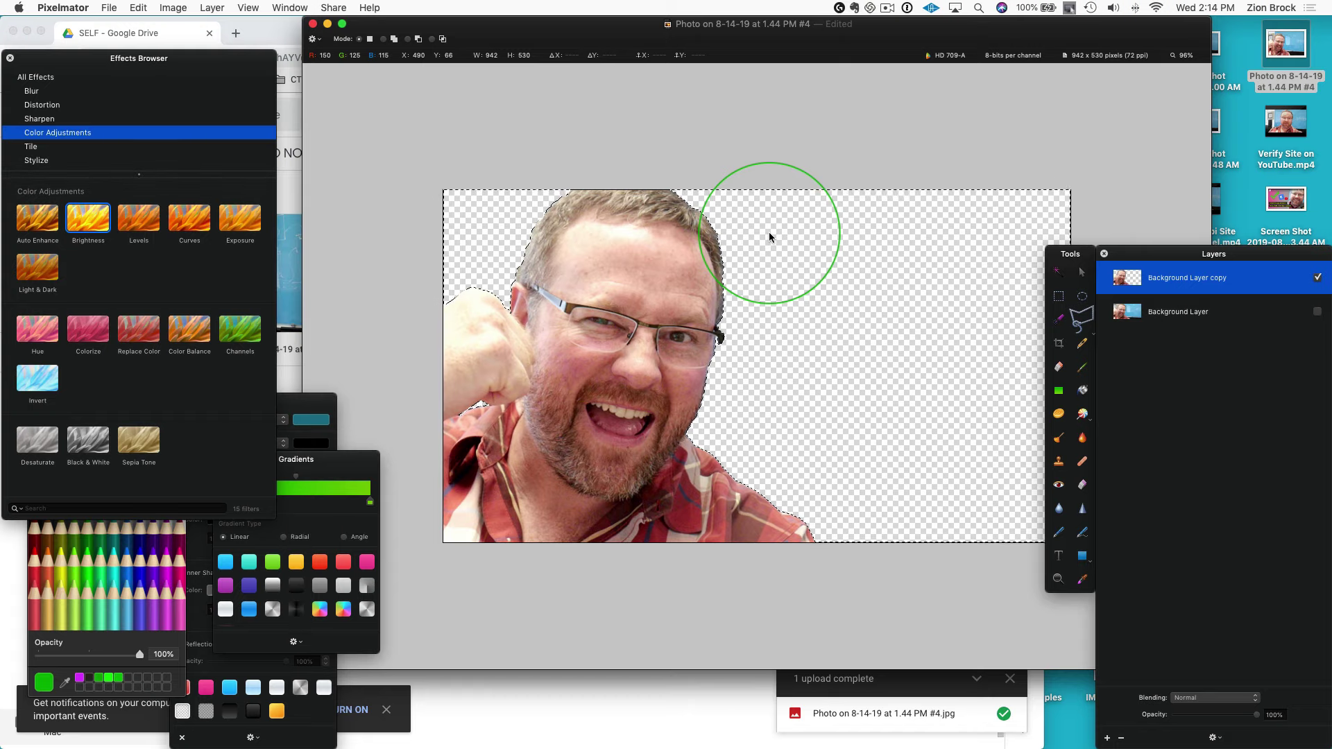
{"action": "left_click", "coordinate": [757, 366]}
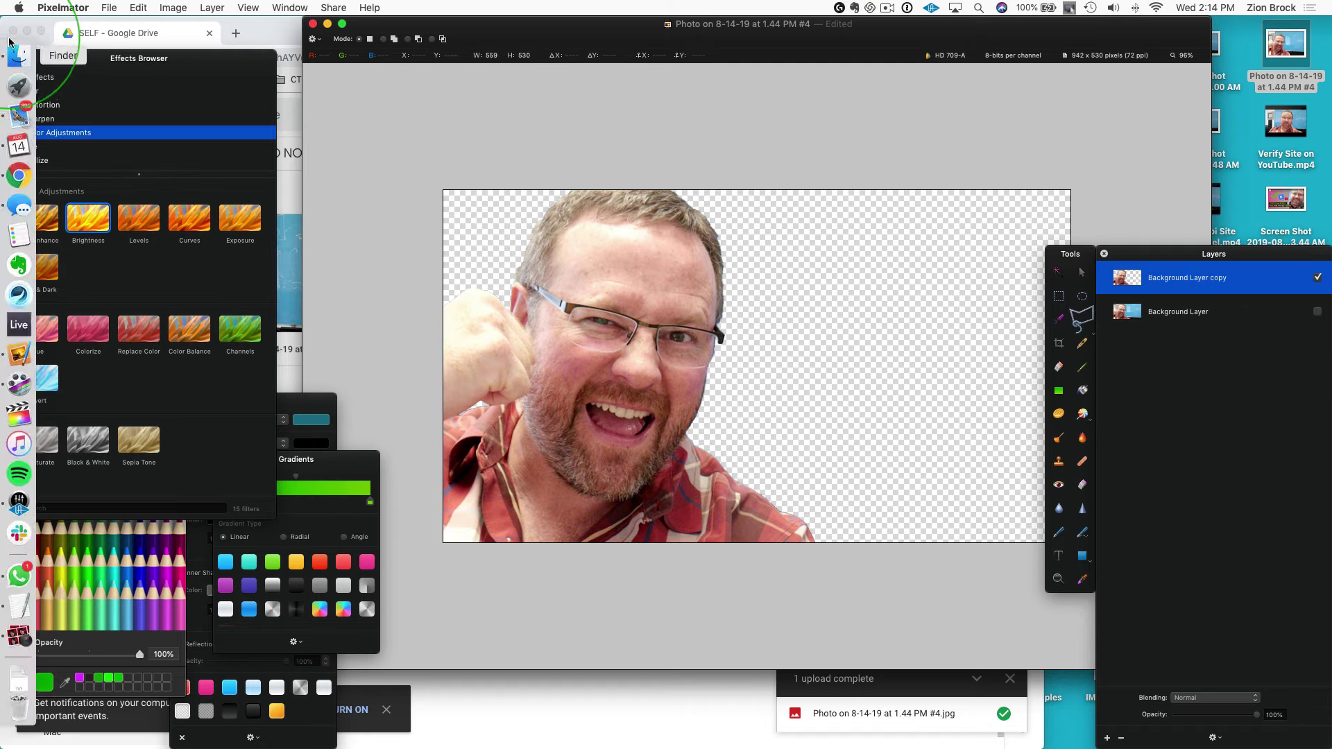
Hide the Background Layer copy, and show and select the original Background Layer
{"action": "left_click", "coordinate": [109, 8]}
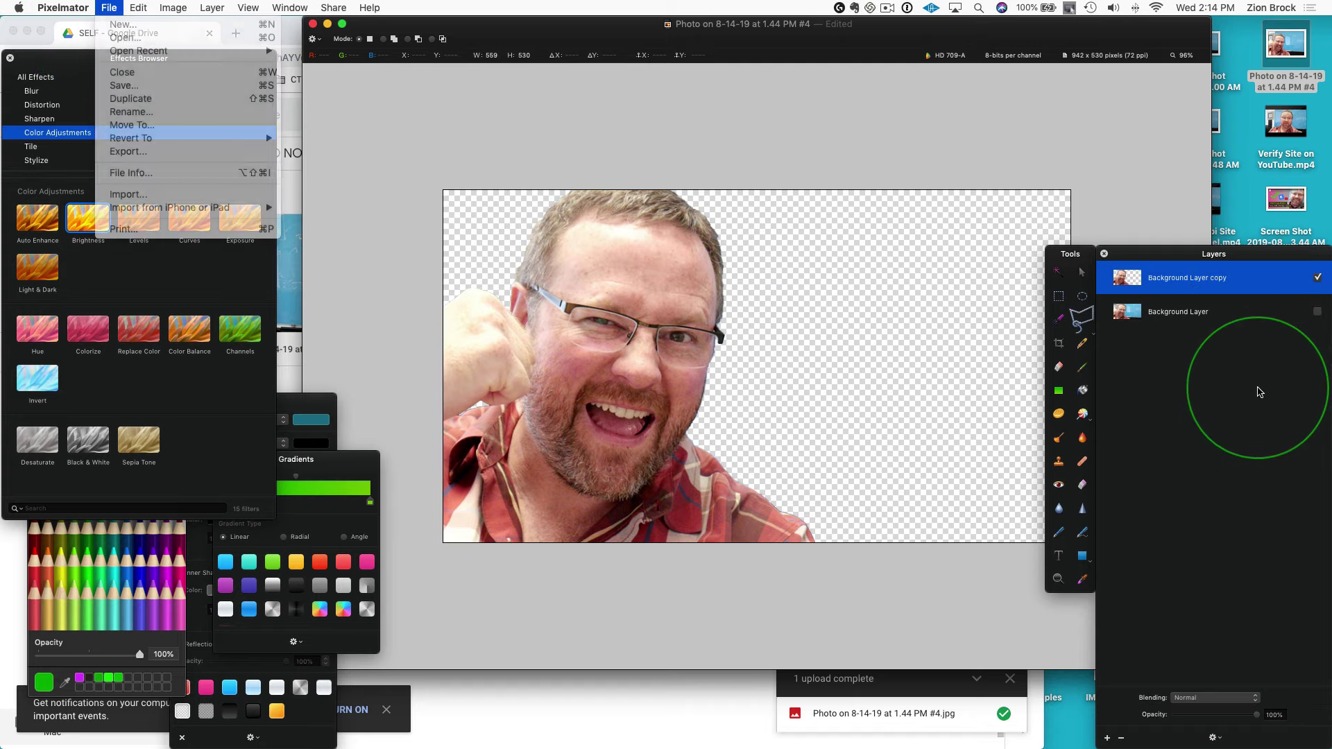
{"action": "left_click", "coordinate": [1303, 282]}
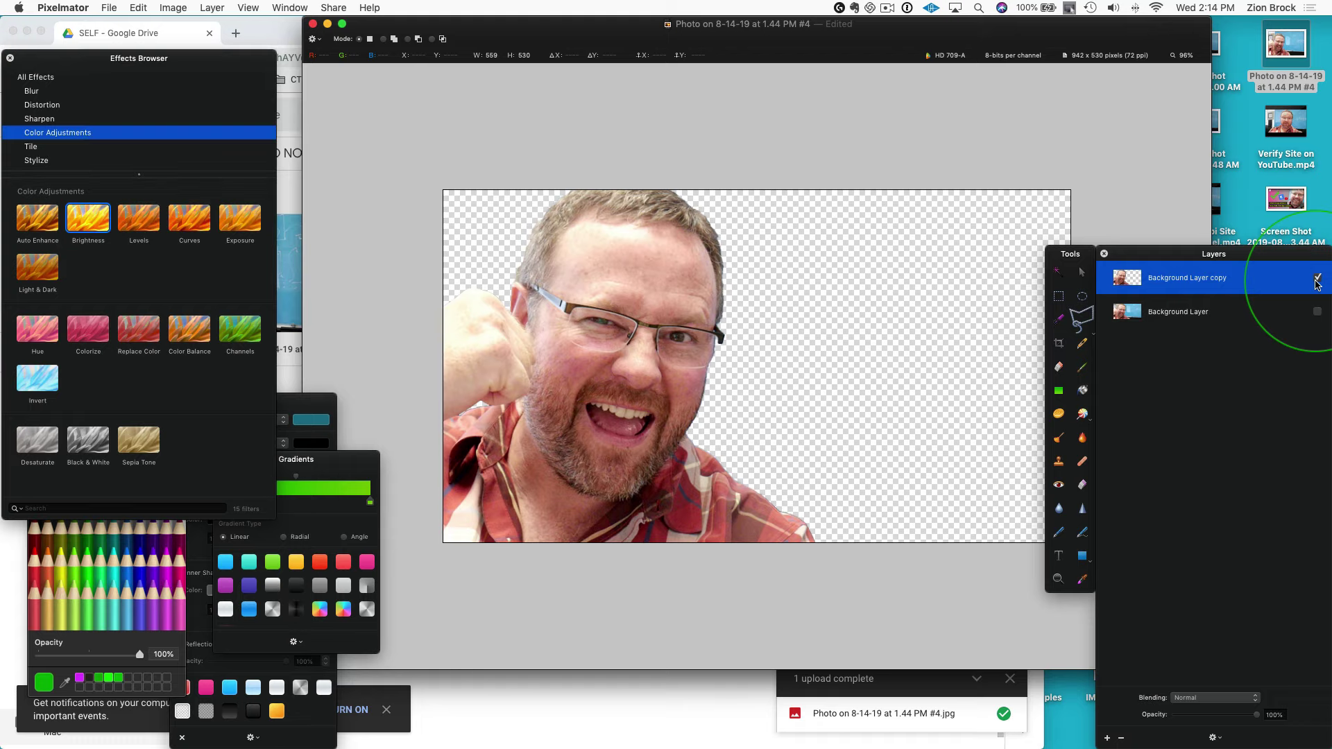
{"action": "left_click", "coordinate": [1318, 279]}
{"action": "left_click", "coordinate": [1317, 313]}
{"action": "left_click", "coordinate": [1215, 318]}
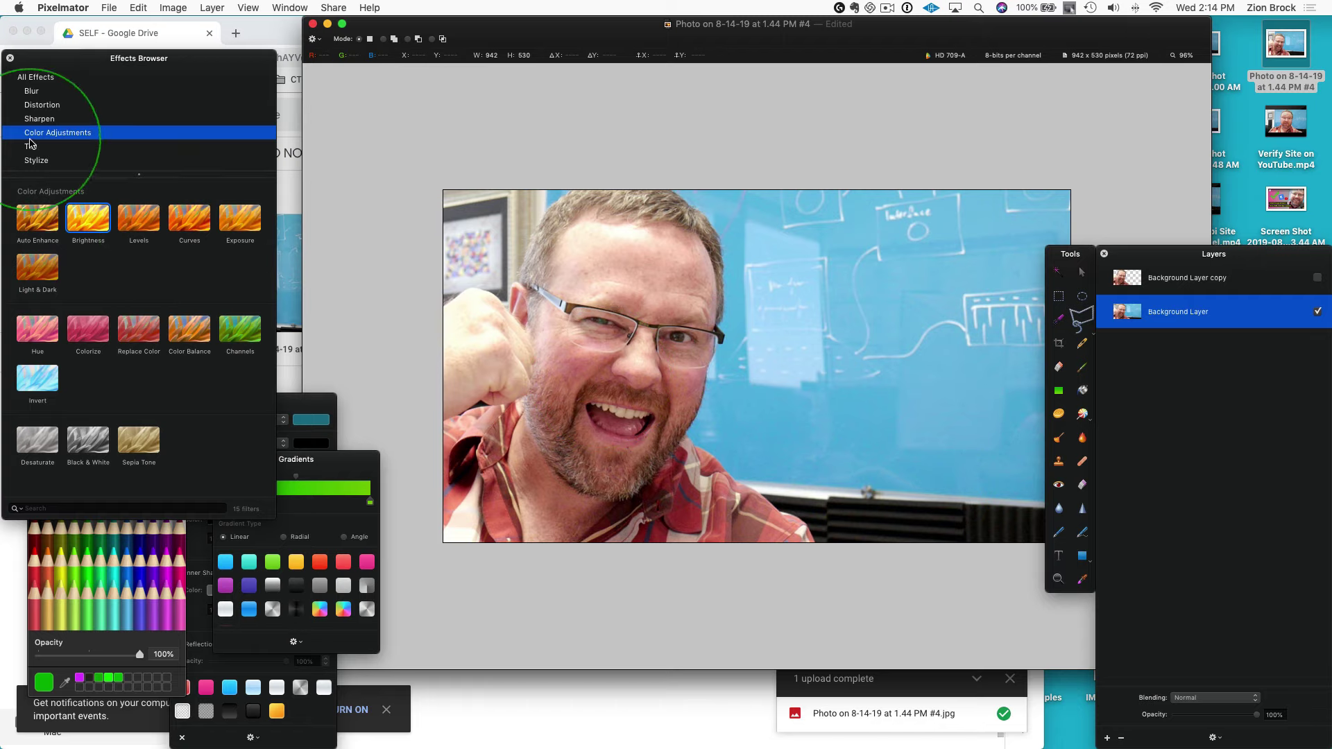
Try the Kaleidoscope tile effect on the Background Layer, moving its centre onto the man's face and varying the angle
{"action": "left_click", "coordinate": [36, 105]}
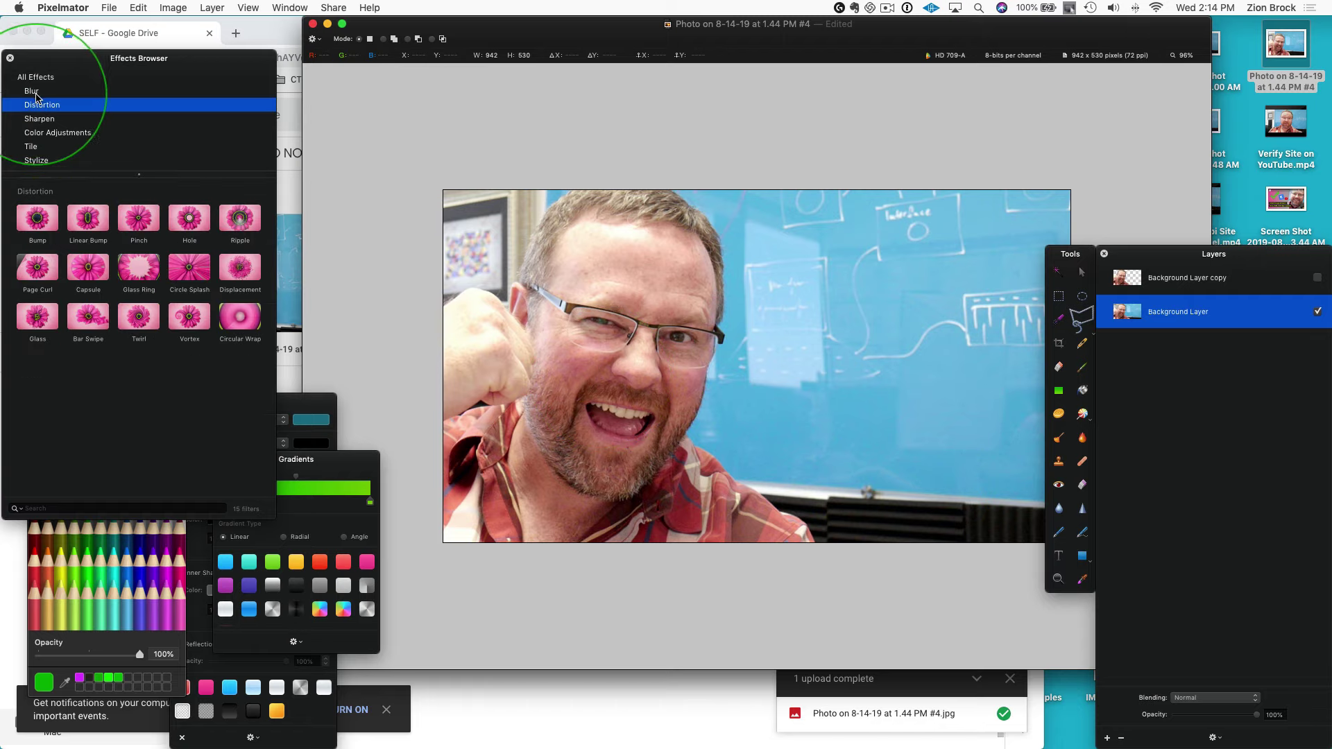
{"action": "left_click", "coordinate": [52, 133]}
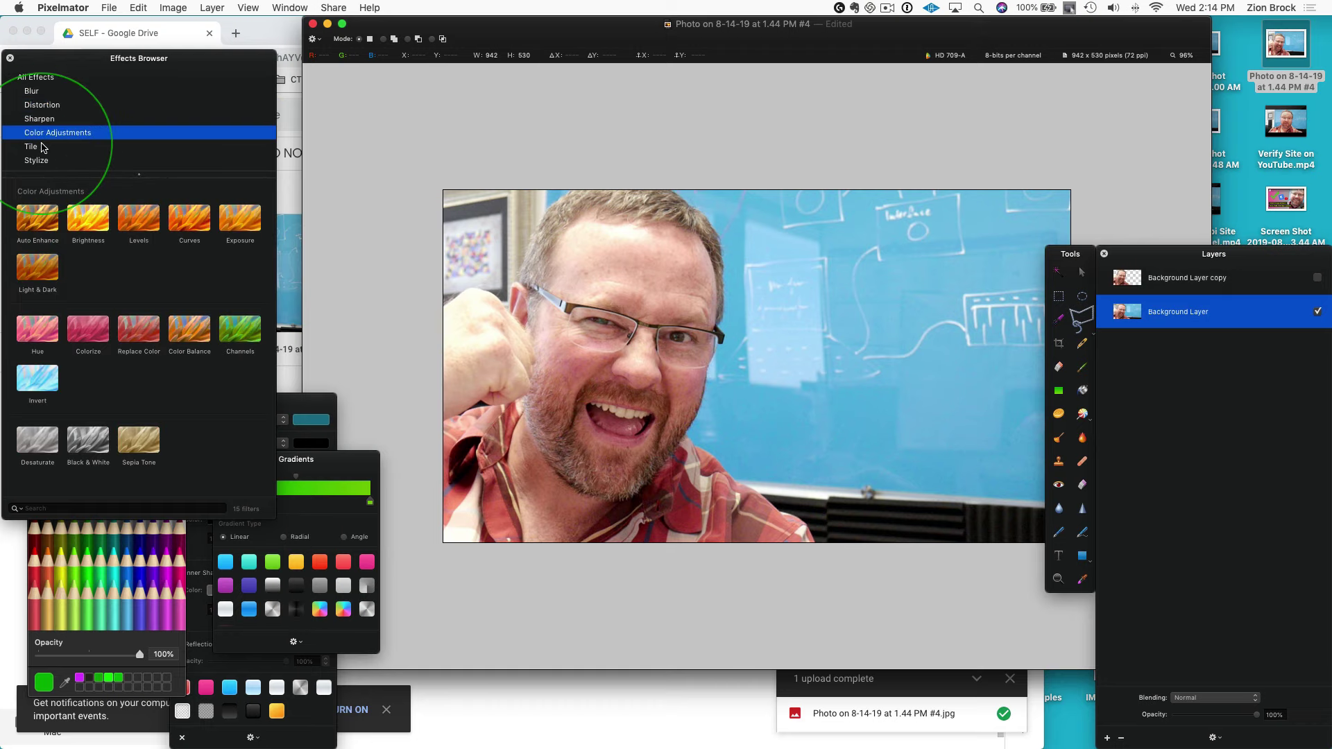
{"action": "left_click", "coordinate": [34, 146]}
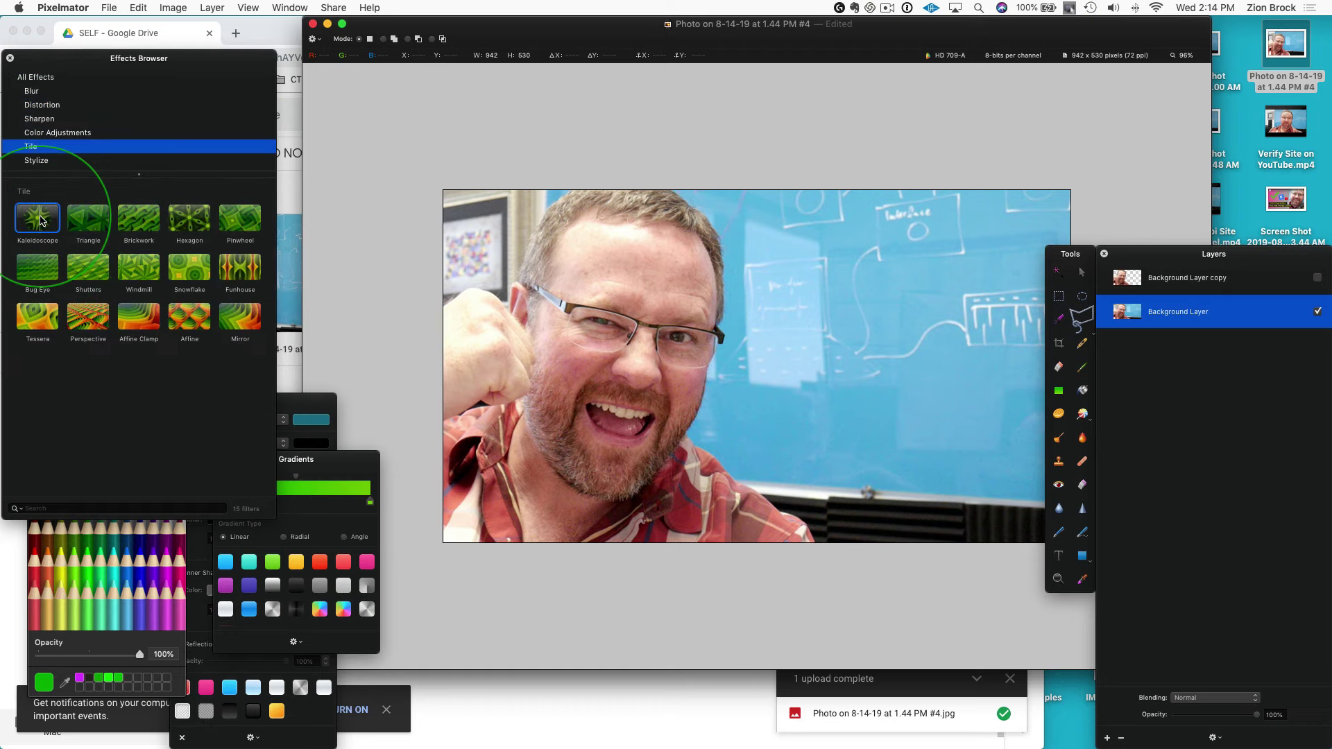
{"action": "double_click", "coordinate": [40, 220]}
{"action": "left_click_drag", "start_coordinate": [683, 223], "coordinate": [637, 223]}
{"action": "left_click_drag", "start_coordinate": [759, 369], "coordinate": [585, 370]}
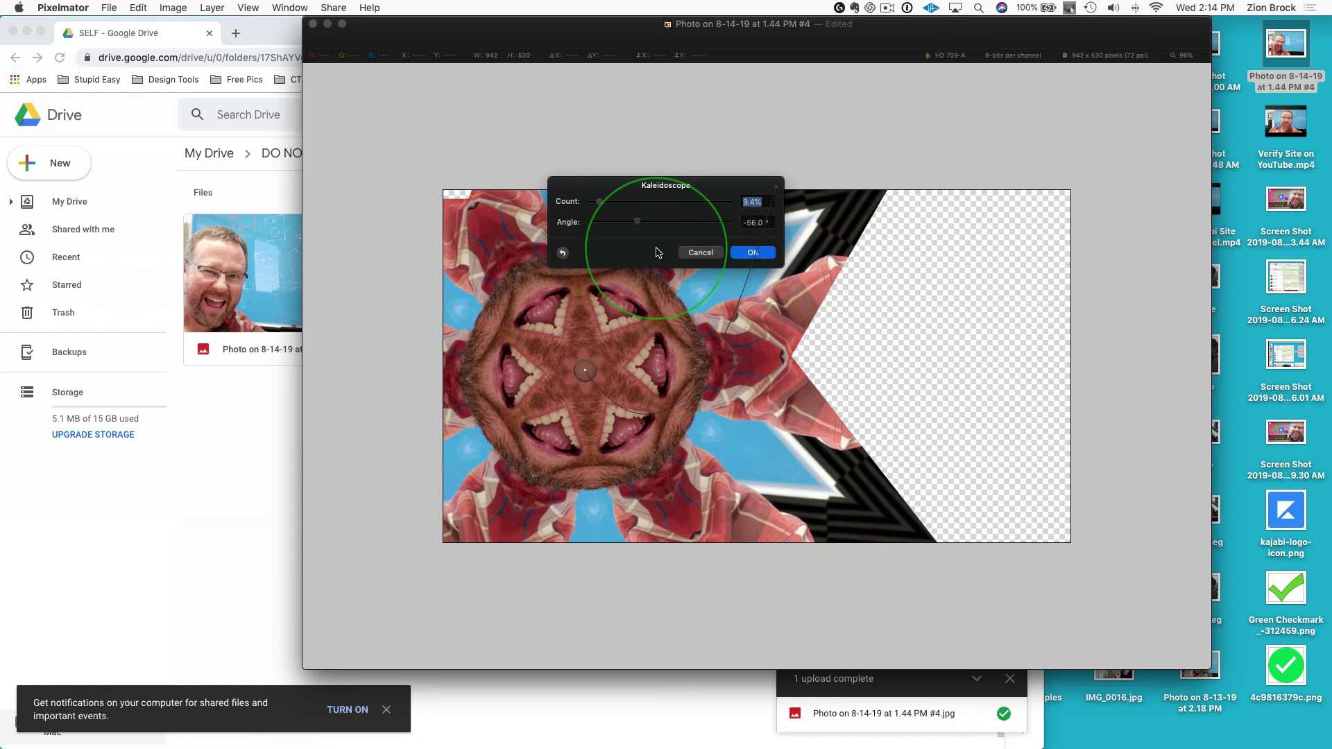
{"action": "left_click_drag", "start_coordinate": [643, 212], "coordinate": [705, 221]}
{"action": "left_click", "coordinate": [744, 253]}
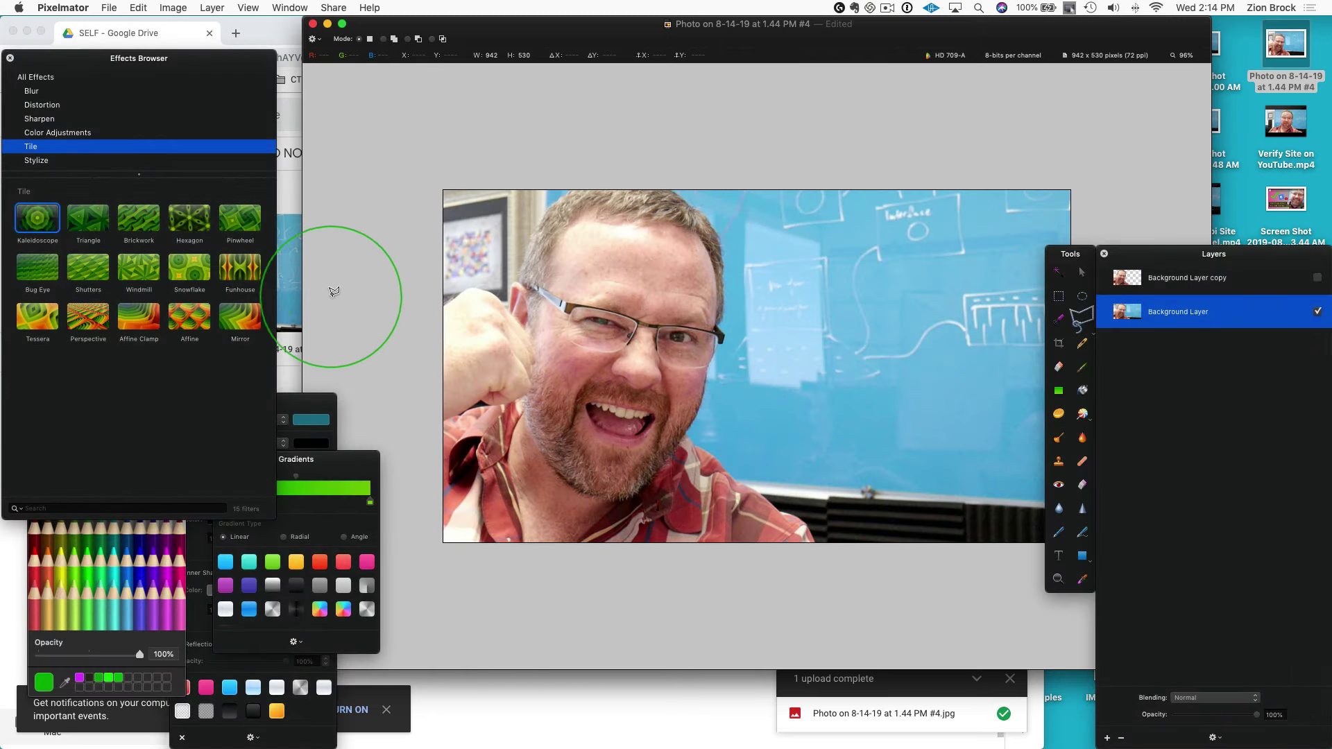
Try the Shutters tile effect on the Background Layer with a width of 36 px, and cancel it
{"action": "double_click", "coordinate": [89, 267]}
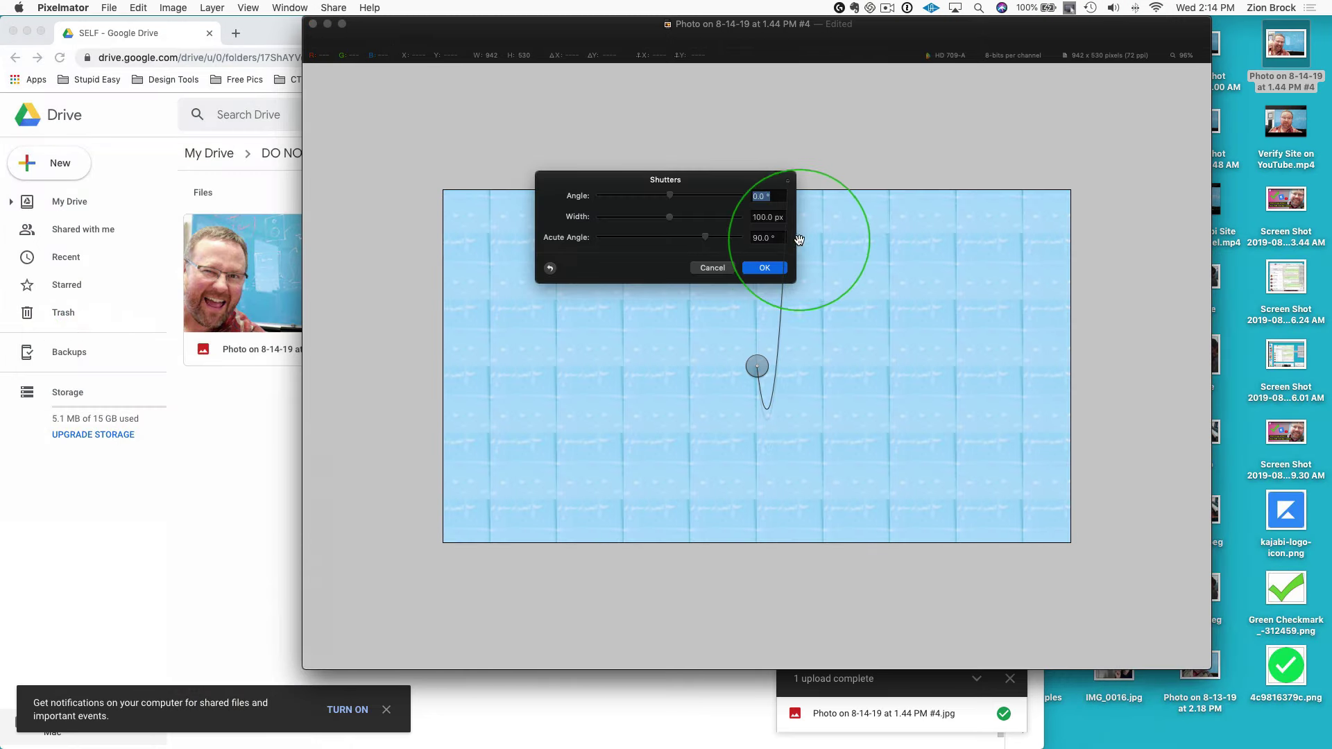
{"action": "left_click_drag", "start_coordinate": [669, 217], "coordinate": [624, 217]}
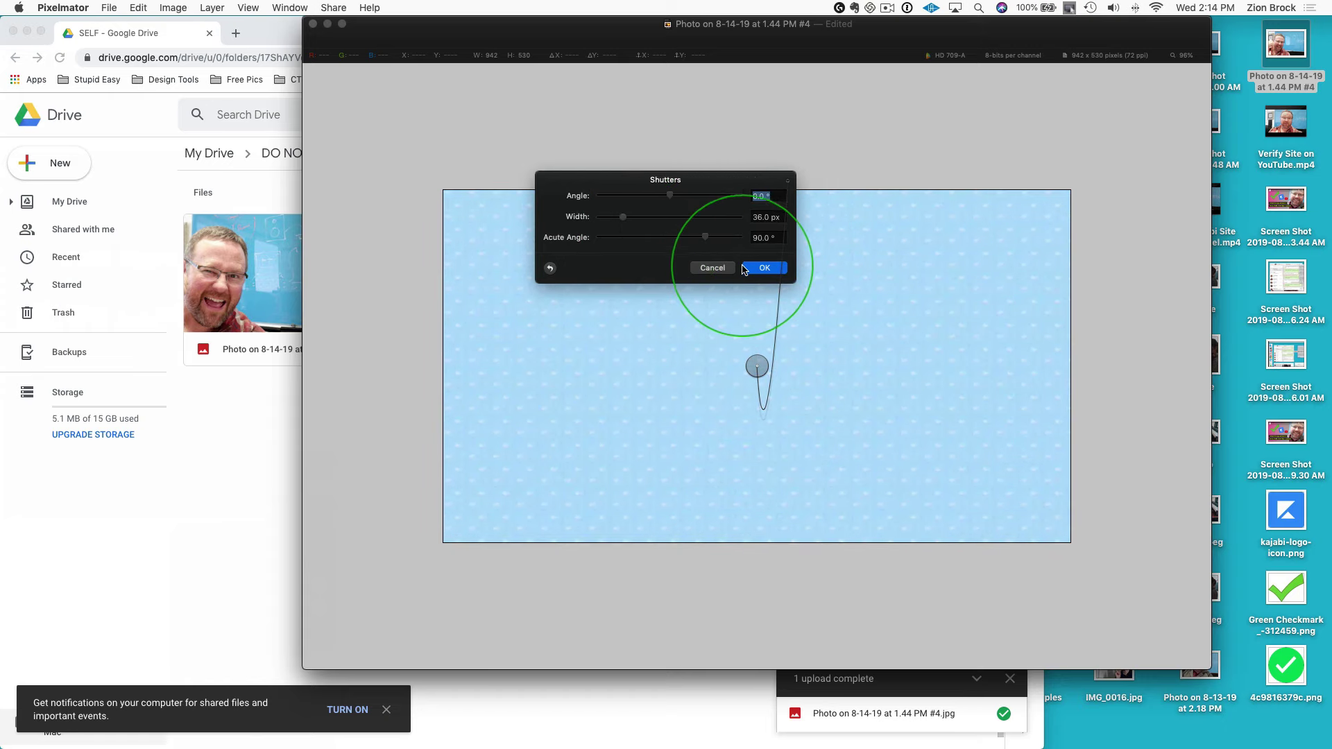
{"action": "left_click", "coordinate": [712, 268]}
Try a 9.4 px Gaussian Blur on the Background Layer, check it beneath the cut-out layer, and undo it
{"action": "left_click", "coordinate": [31, 92]}
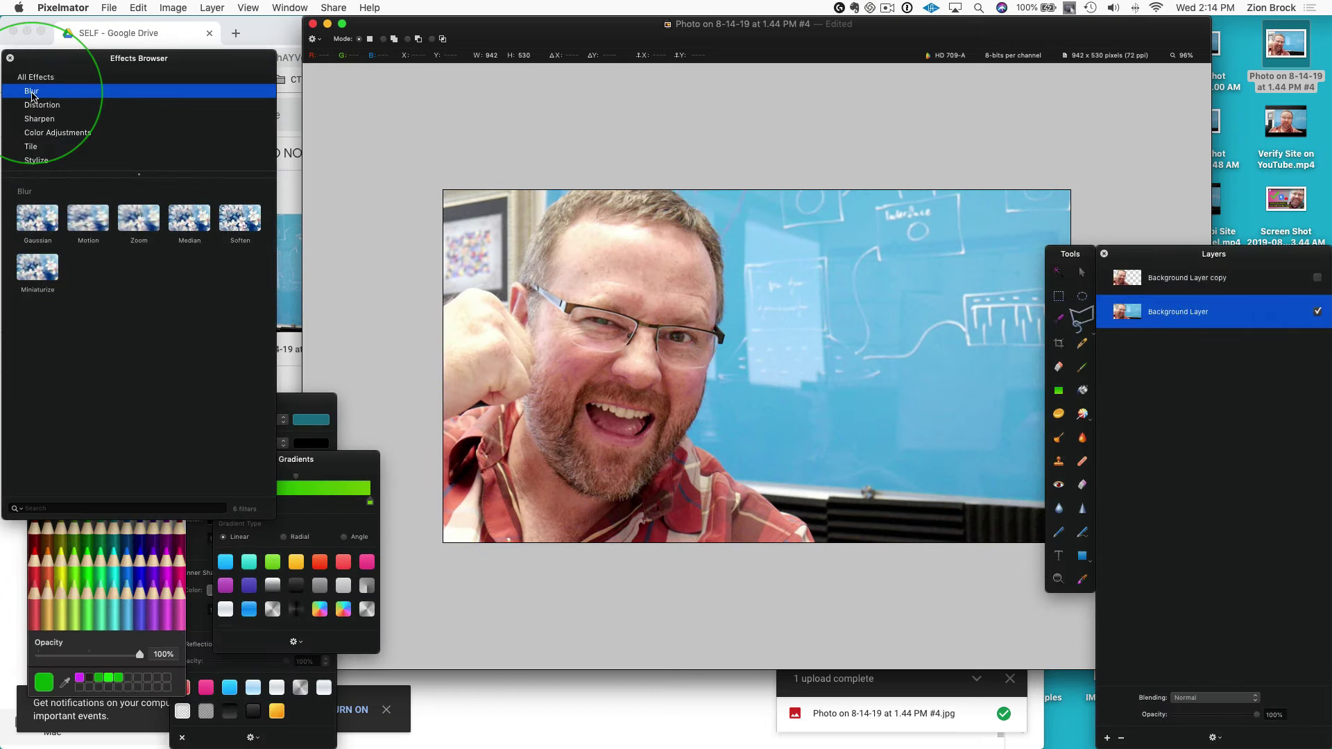
{"action": "double_click", "coordinate": [38, 219]}
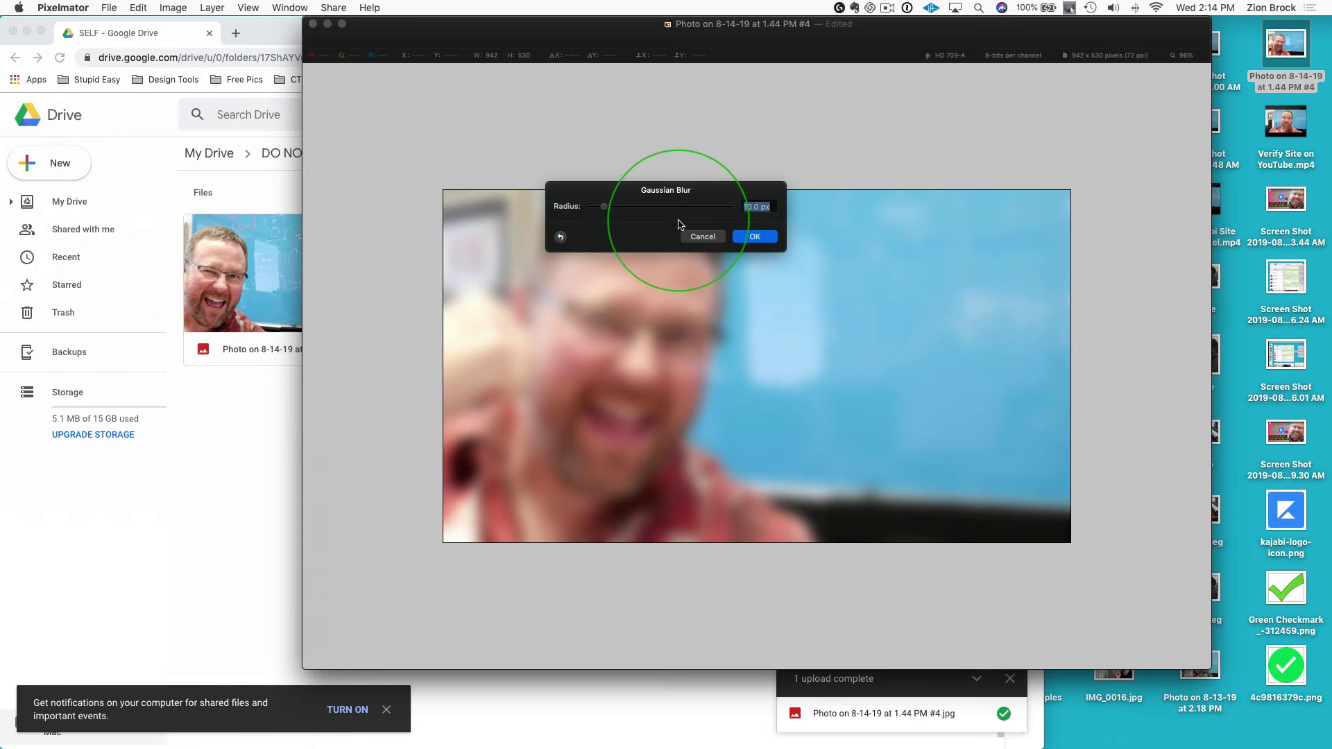
{"action": "left_click_drag", "start_coordinate": [678, 206], "coordinate": [602, 212]}
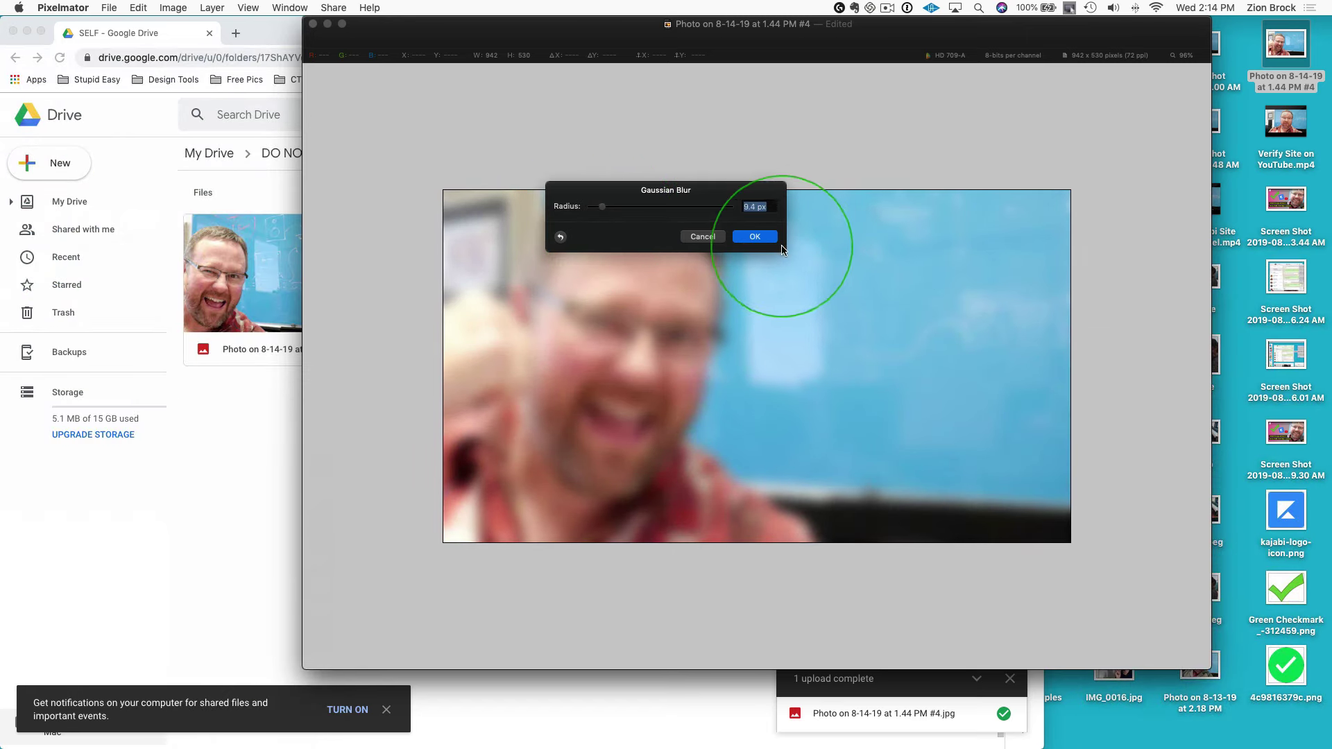
{"action": "left_click", "coordinate": [755, 237]}
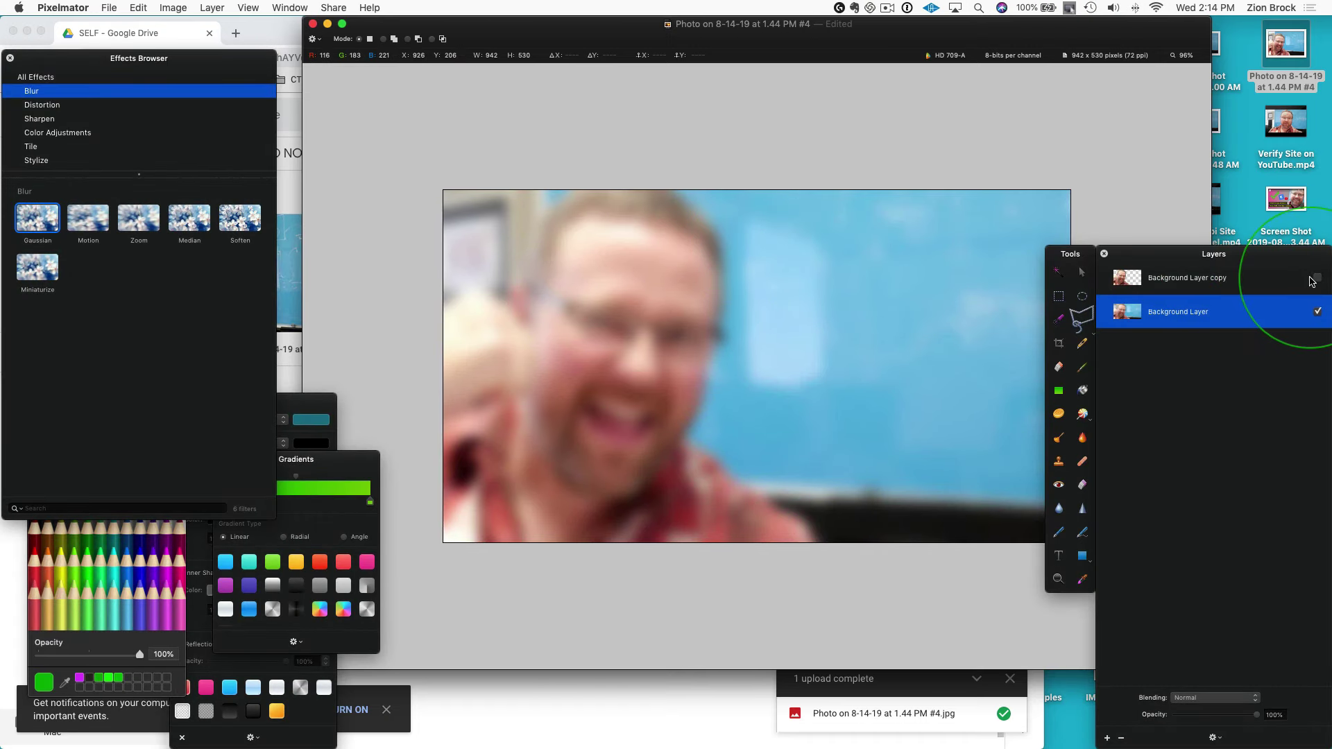
{"action": "left_click", "coordinate": [1318, 279]}
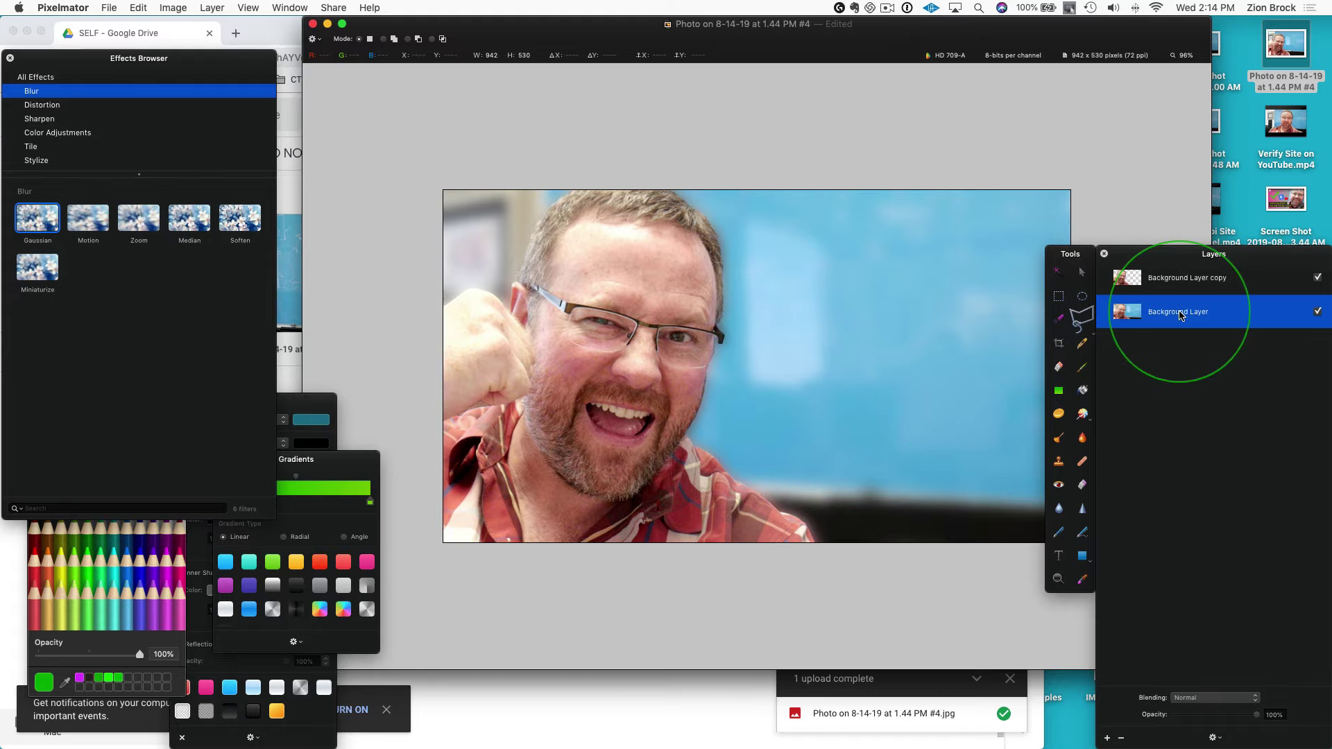
{"action": "left_click", "coordinate": [1320, 278]}
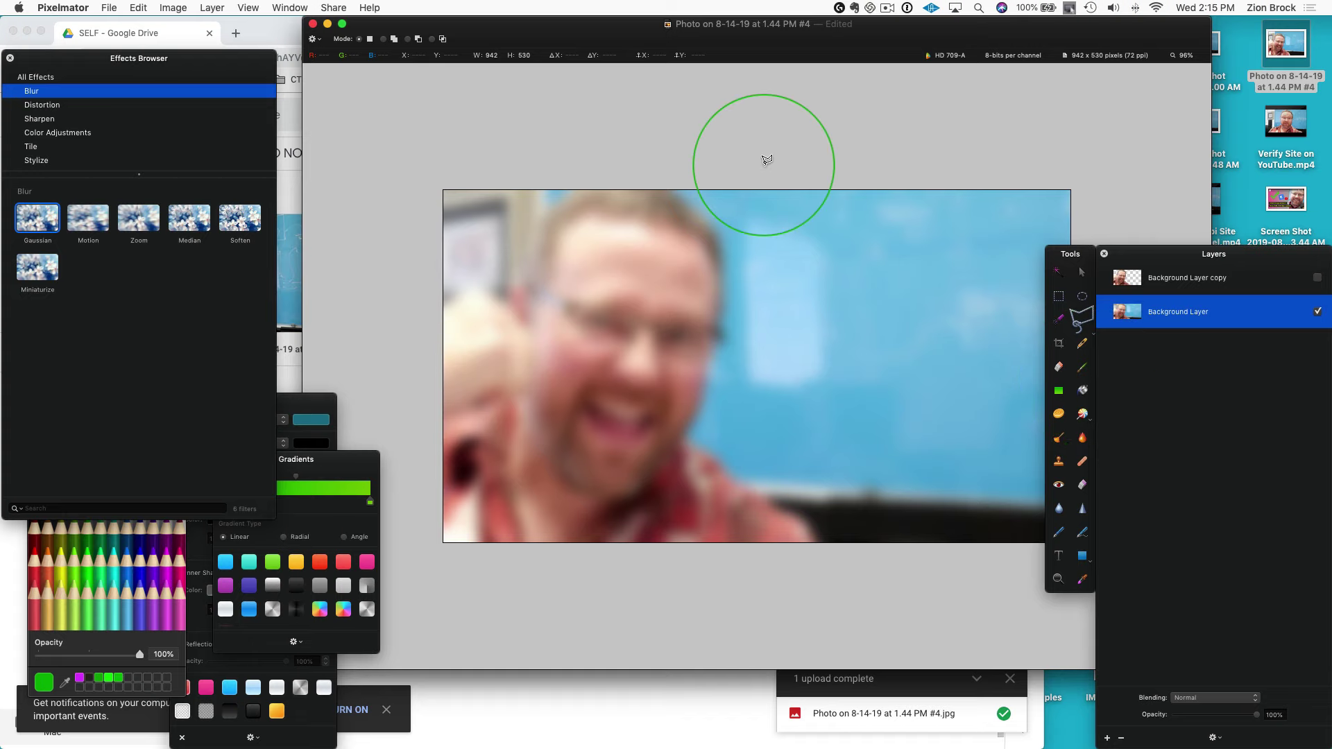
{"action": "key", "text": "super+z"}
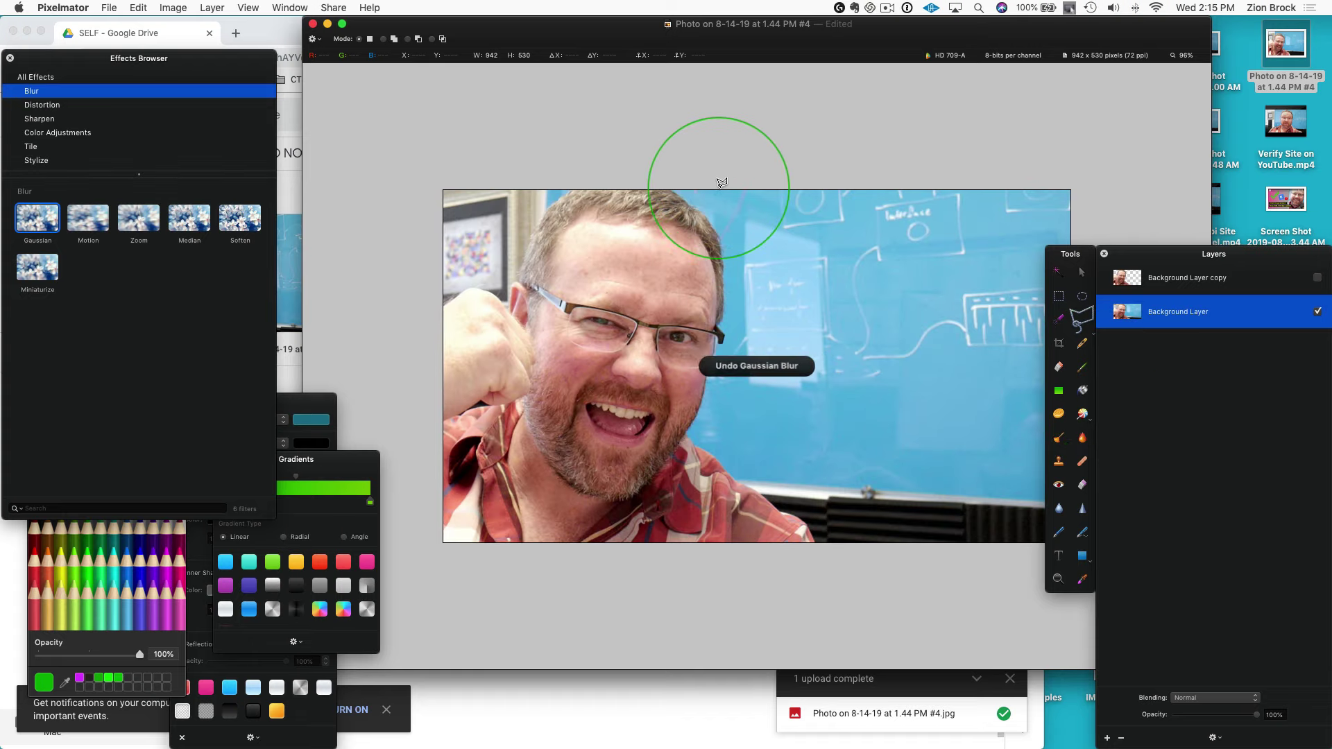
Apply a Motion blur with a 61.8 px radius to the Background Layer and show the Background Layer copy above it
{"action": "double_click", "coordinate": [86, 219]}
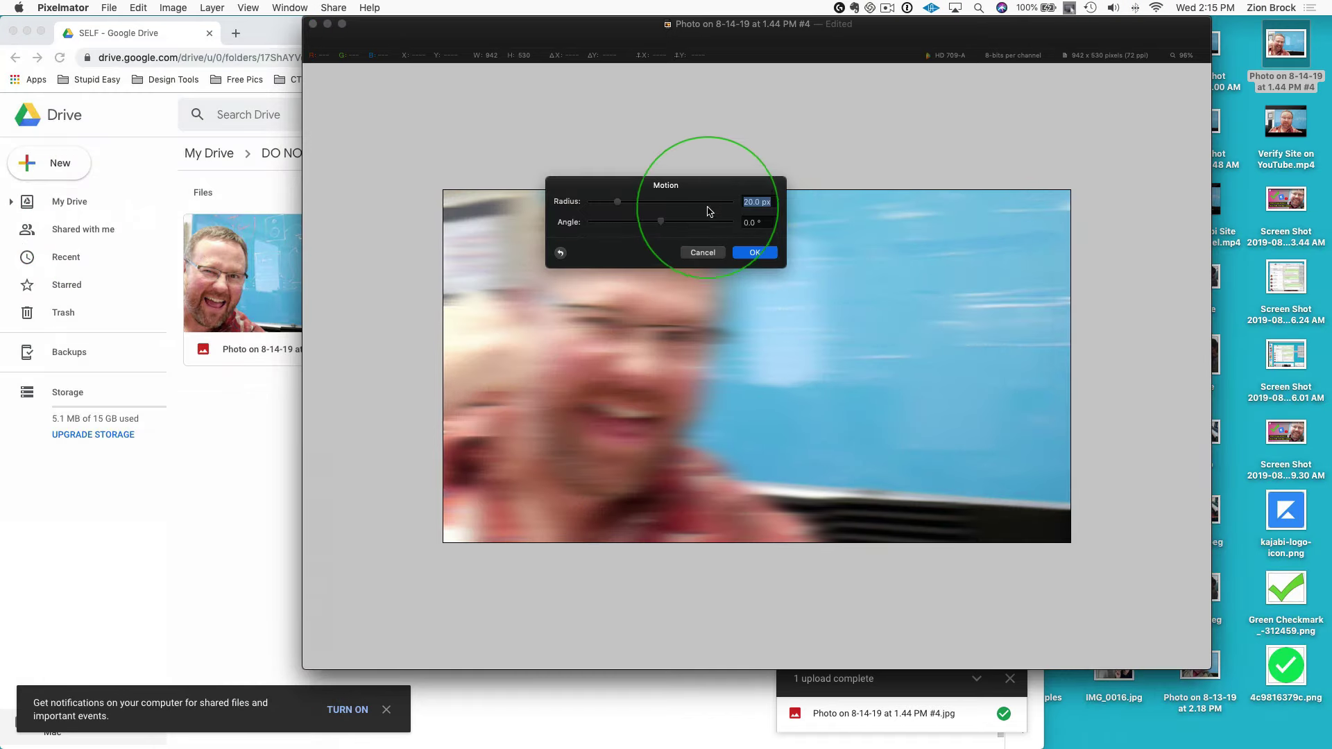
{"action": "left_click_drag", "start_coordinate": [708, 204], "coordinate": [509, 104]}
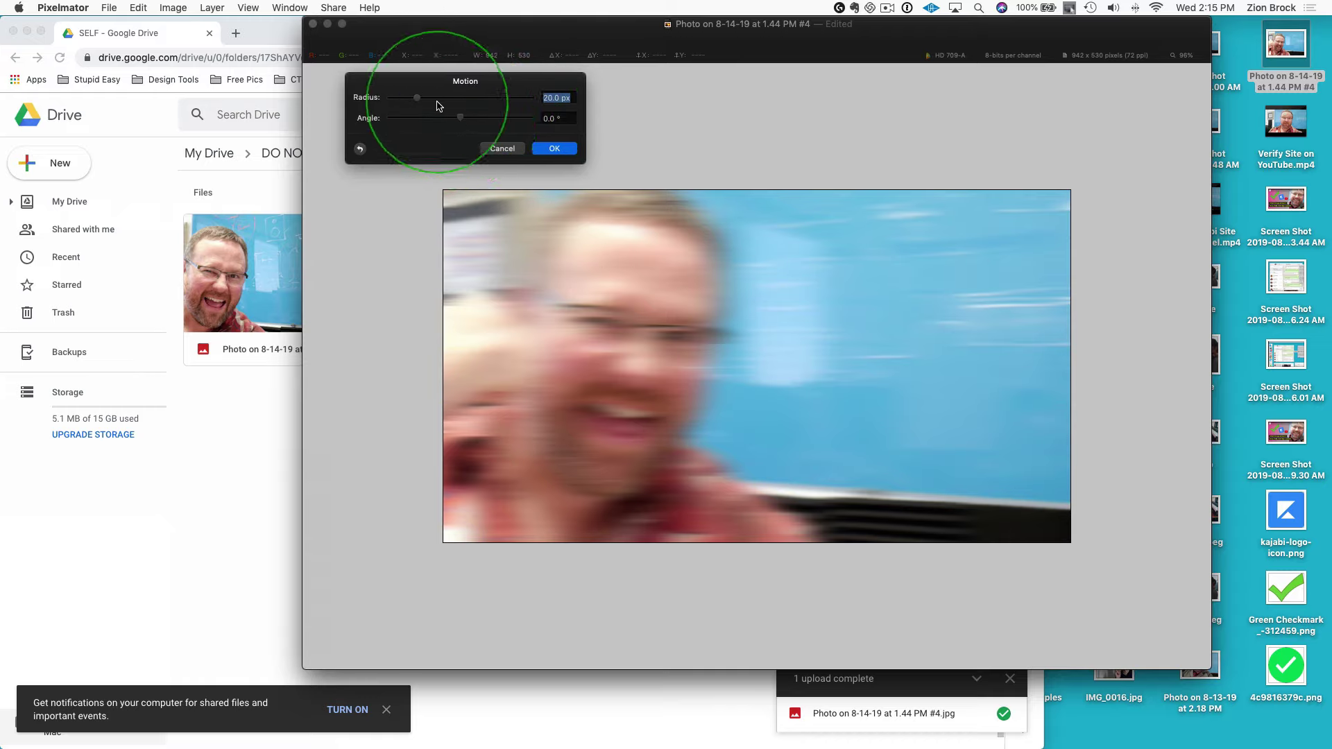
{"action": "left_click_drag", "start_coordinate": [417, 98], "coordinate": [476, 104]}
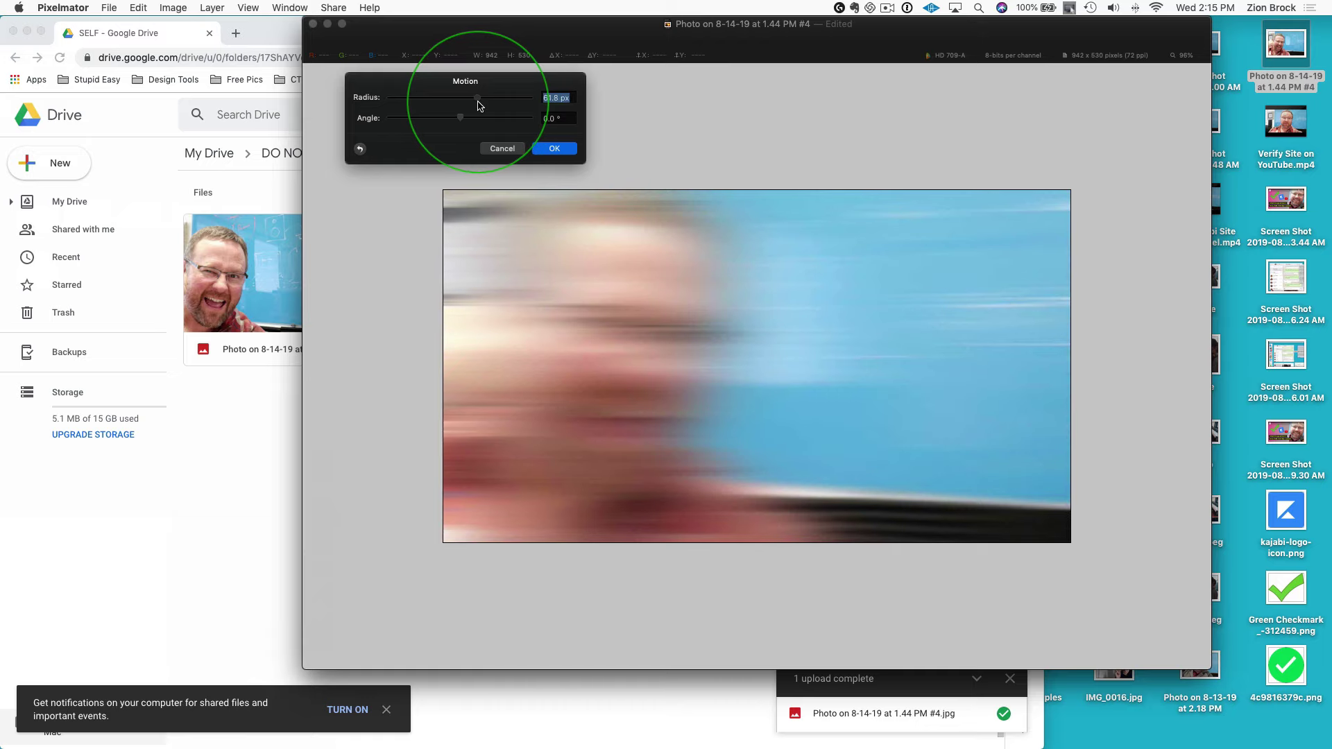
{"action": "left_click", "coordinate": [561, 150]}
{"action": "left_click", "coordinate": [1312, 299]}
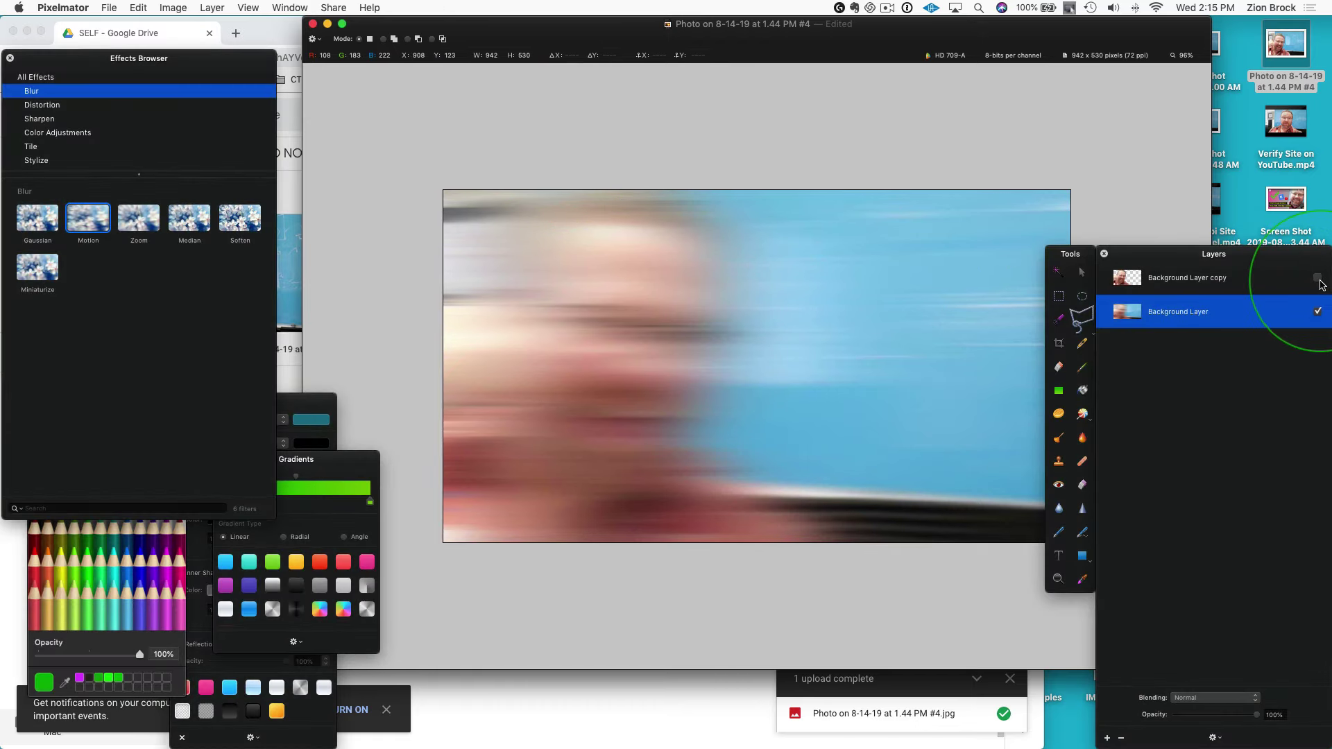
{"action": "left_click", "coordinate": [1318, 280]}
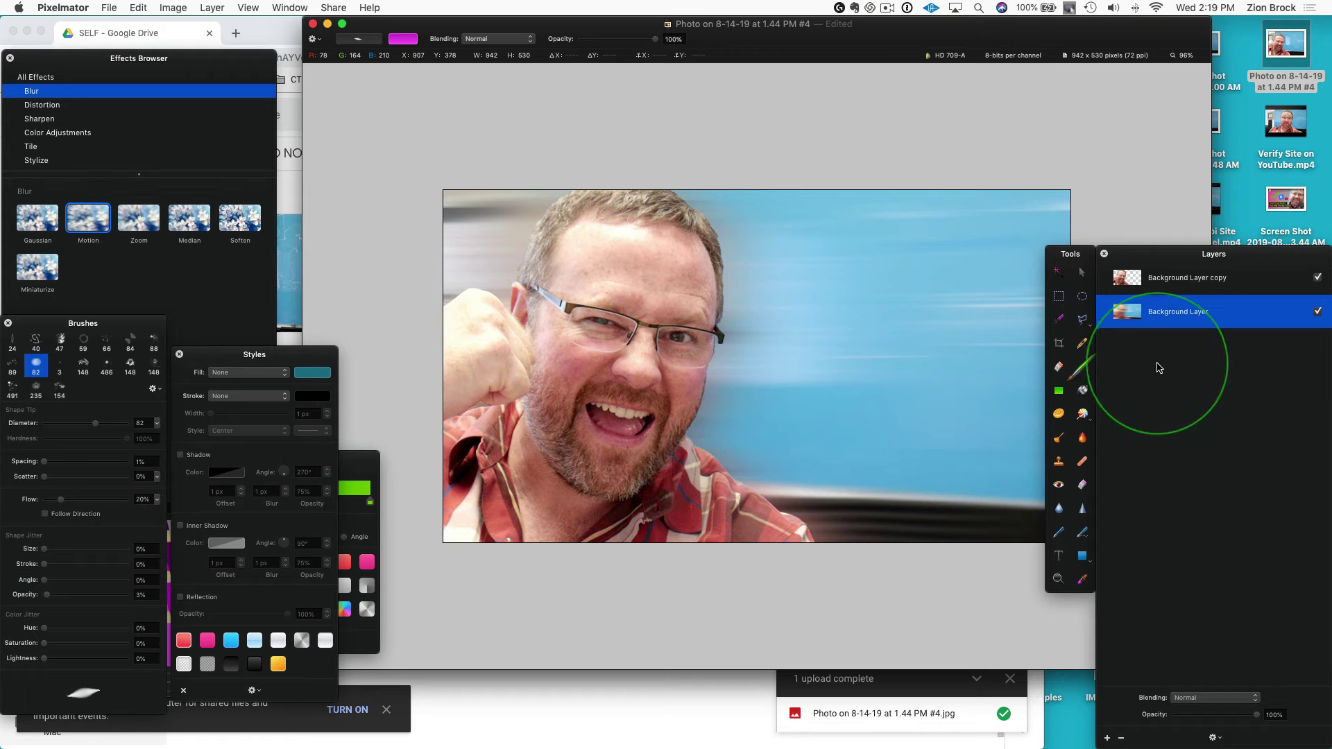
Add a new layer above the cut-out and set the brush colour to bright green, undoing a trial stroke over the background
{"action": "key", "text": "super+shift+n"}
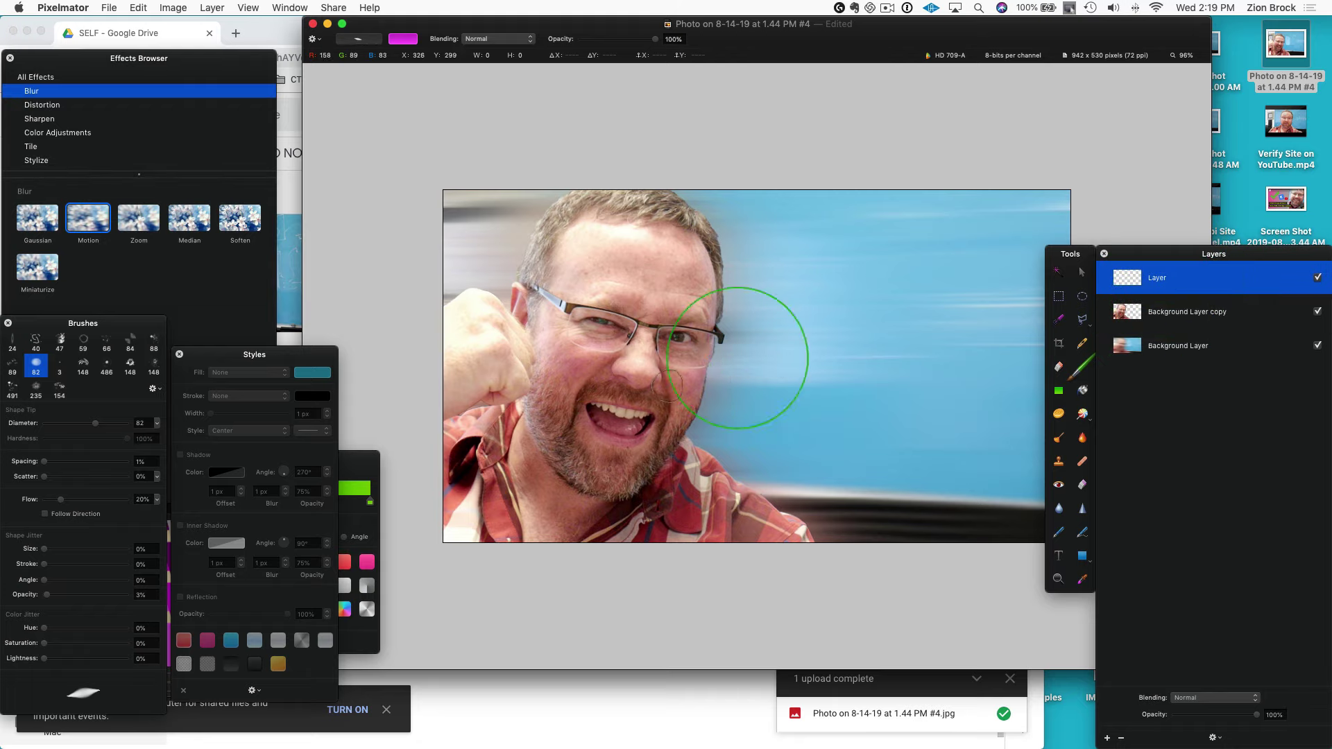
{"action": "left_click", "coordinate": [403, 39]}
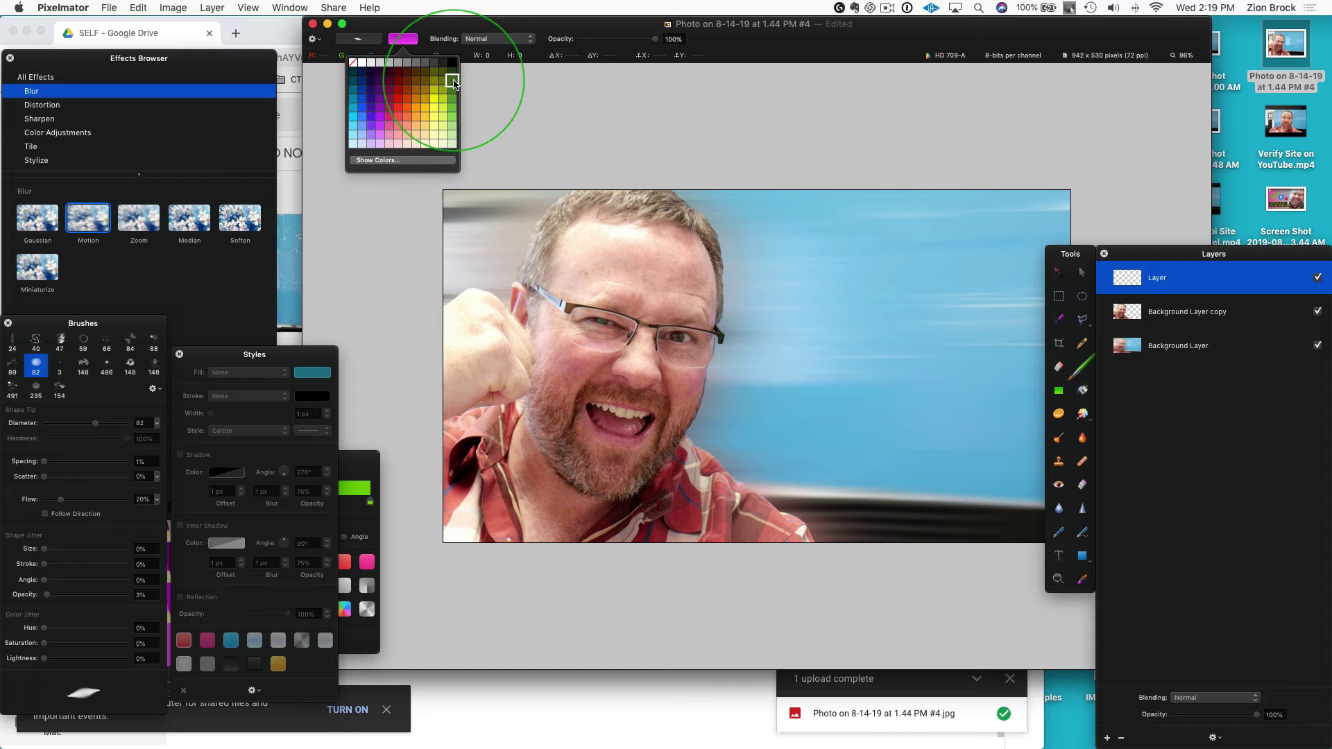
{"action": "left_click", "coordinate": [406, 167]}
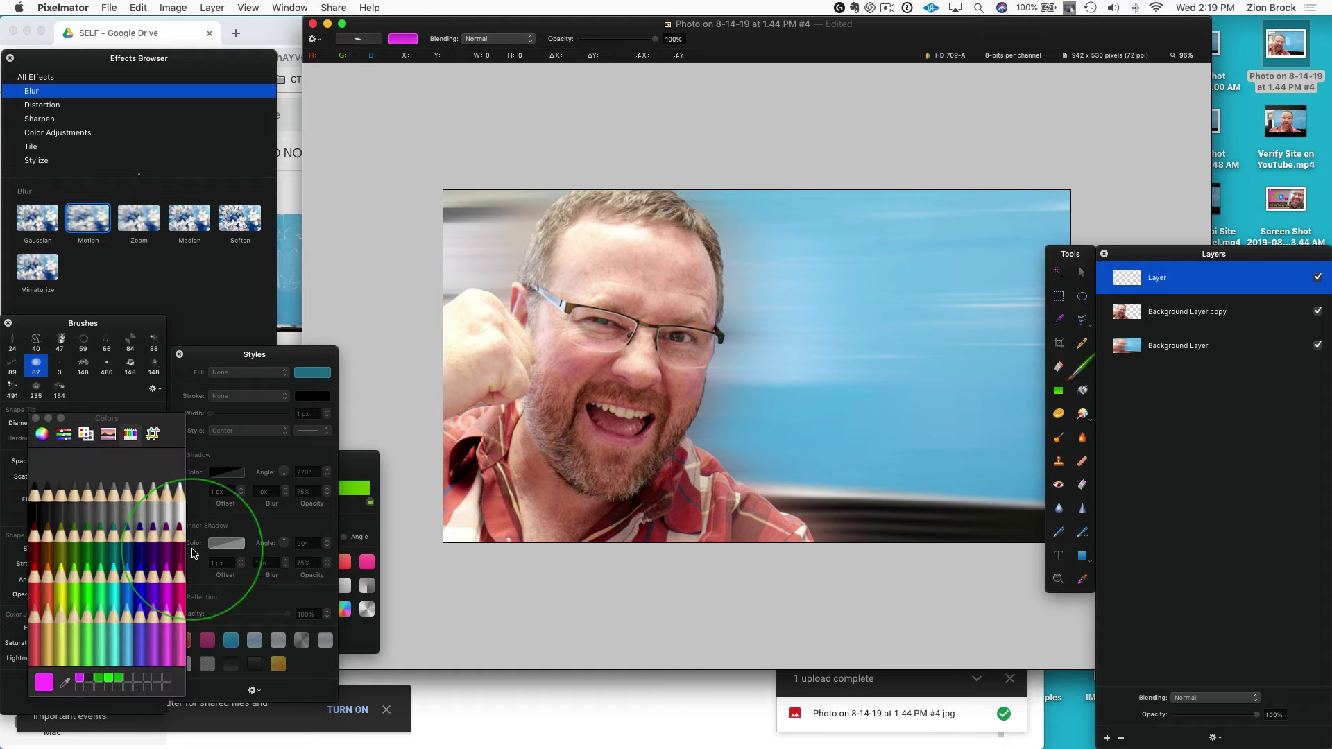
{"action": "left_click", "coordinate": [96, 575]}
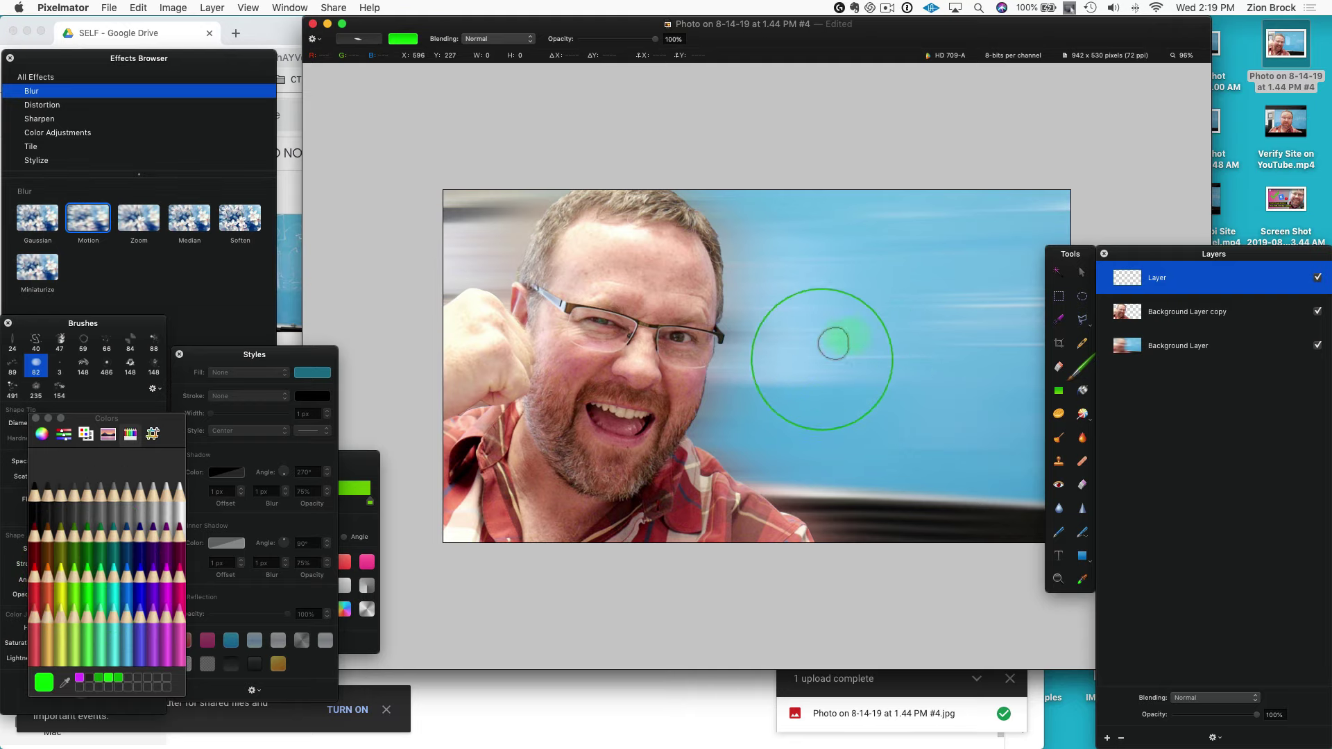
{"action": "left_click_drag", "start_coordinate": [852, 332], "coordinate": [960, 489]}
{"action": "key", "text": "super+z"}
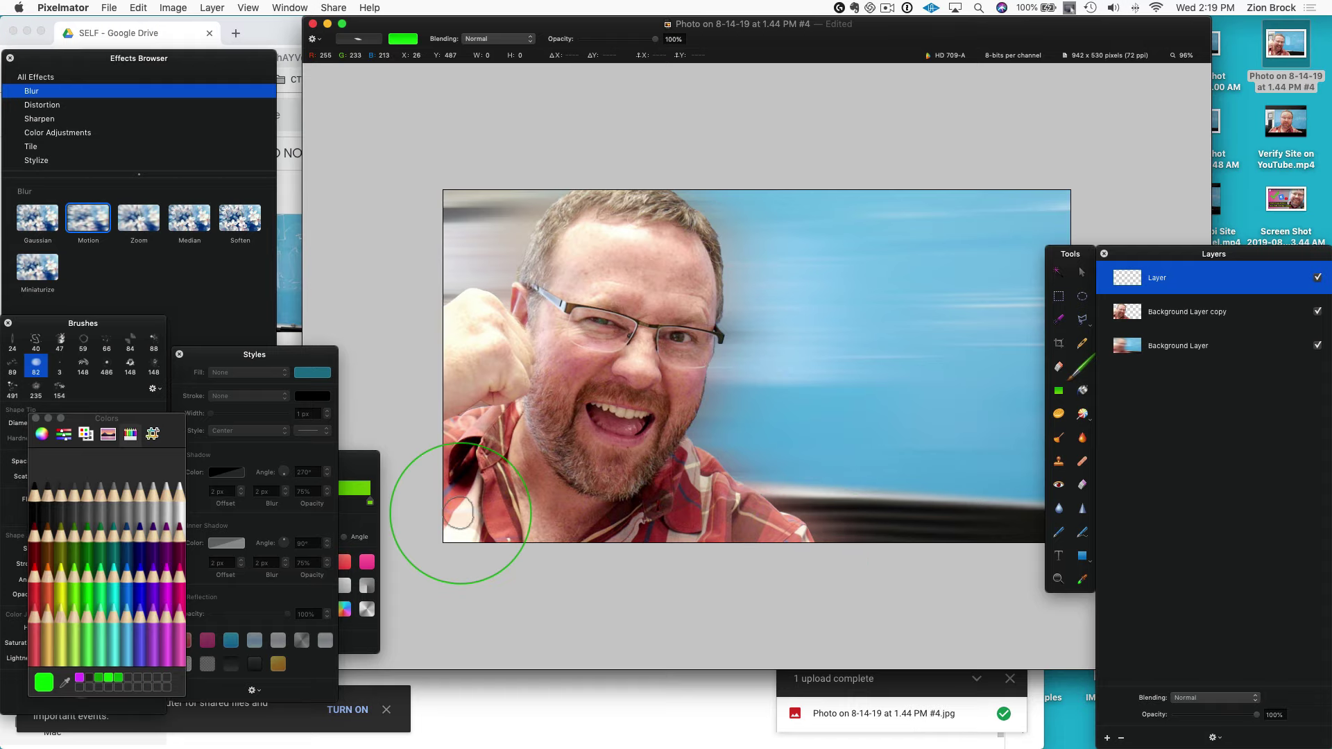
Bring the brush settings into view and set the brush diameter to 108 and the flow to 10%
{"action": "left_click_drag", "start_coordinate": [83, 323], "coordinate": [153, 256]}
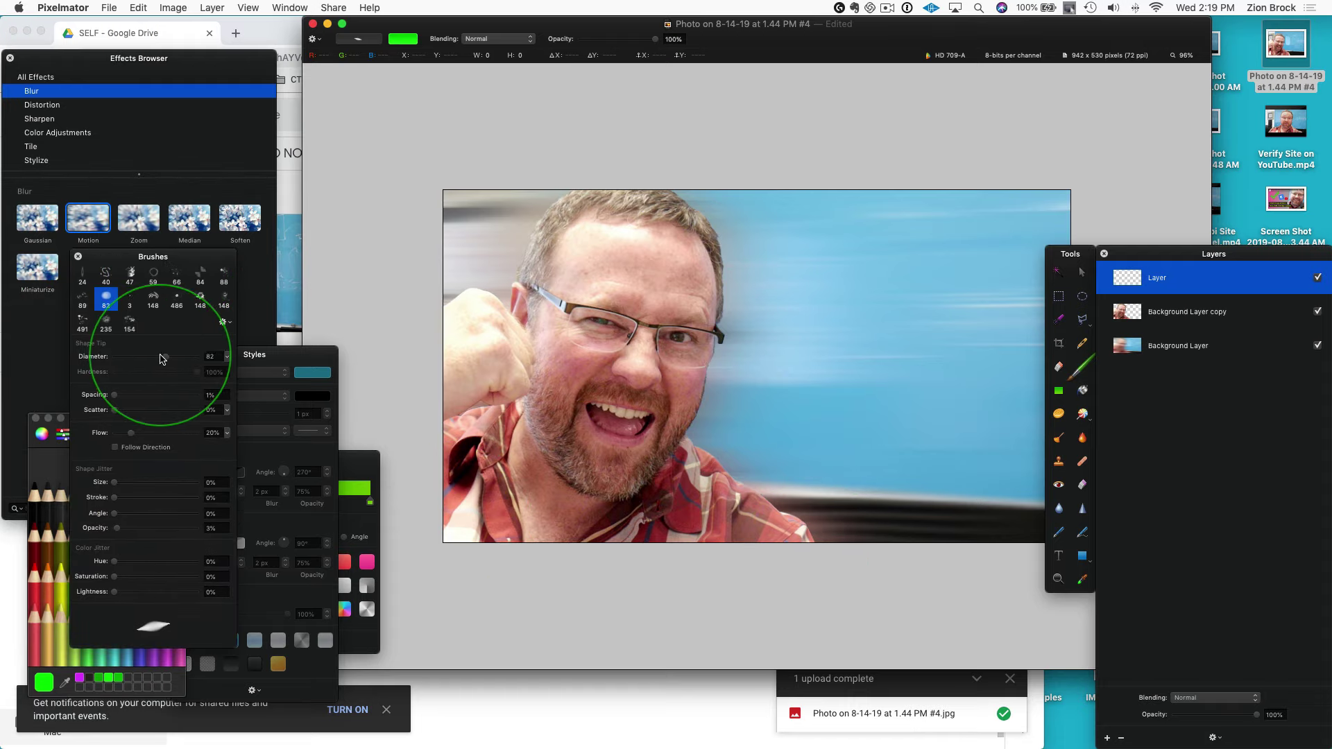
{"action": "mouse_move", "coordinate": [165, 356]}
{"action": "left_mouse_down"}
{"action": "mouse_move", "coordinate": [154, 356]}
{"action": "mouse_move", "coordinate": [176, 357]}
{"action": "left_mouse_up"}
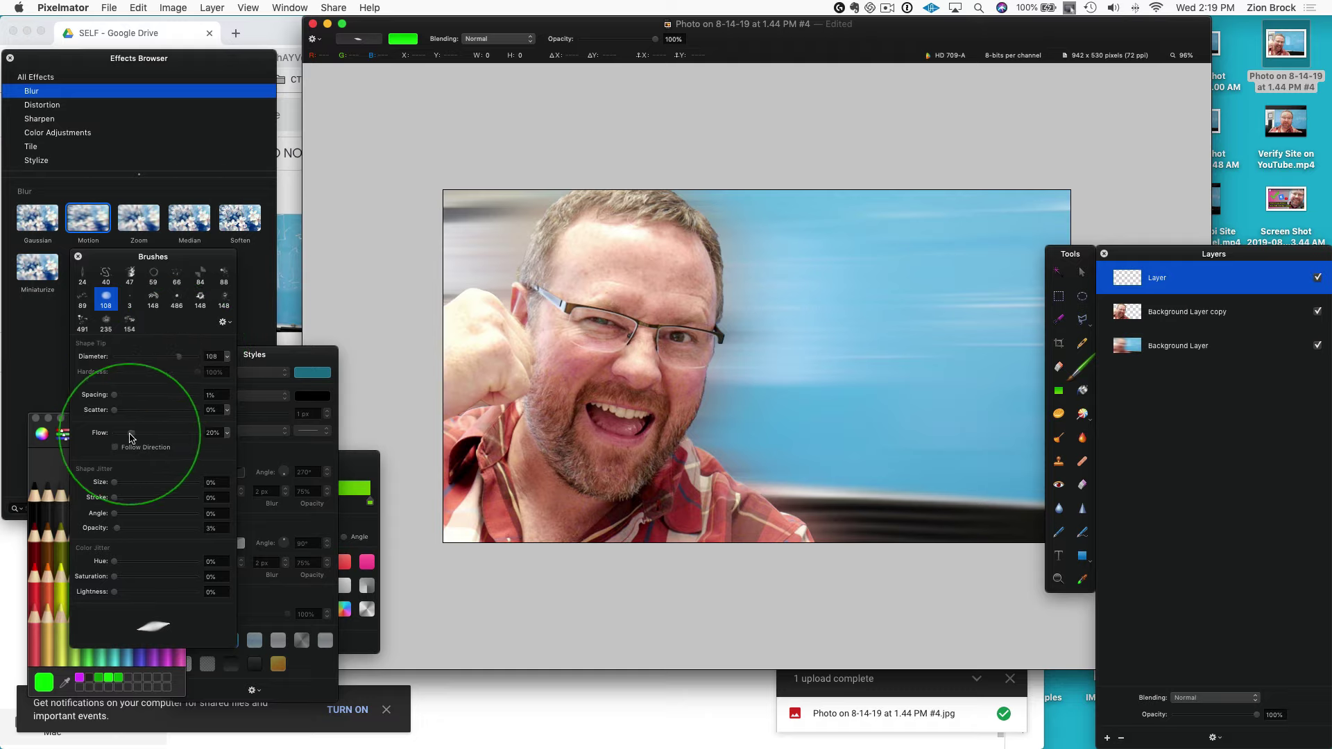
{"action": "left_click_drag", "start_coordinate": [132, 435], "coordinate": [125, 436]}
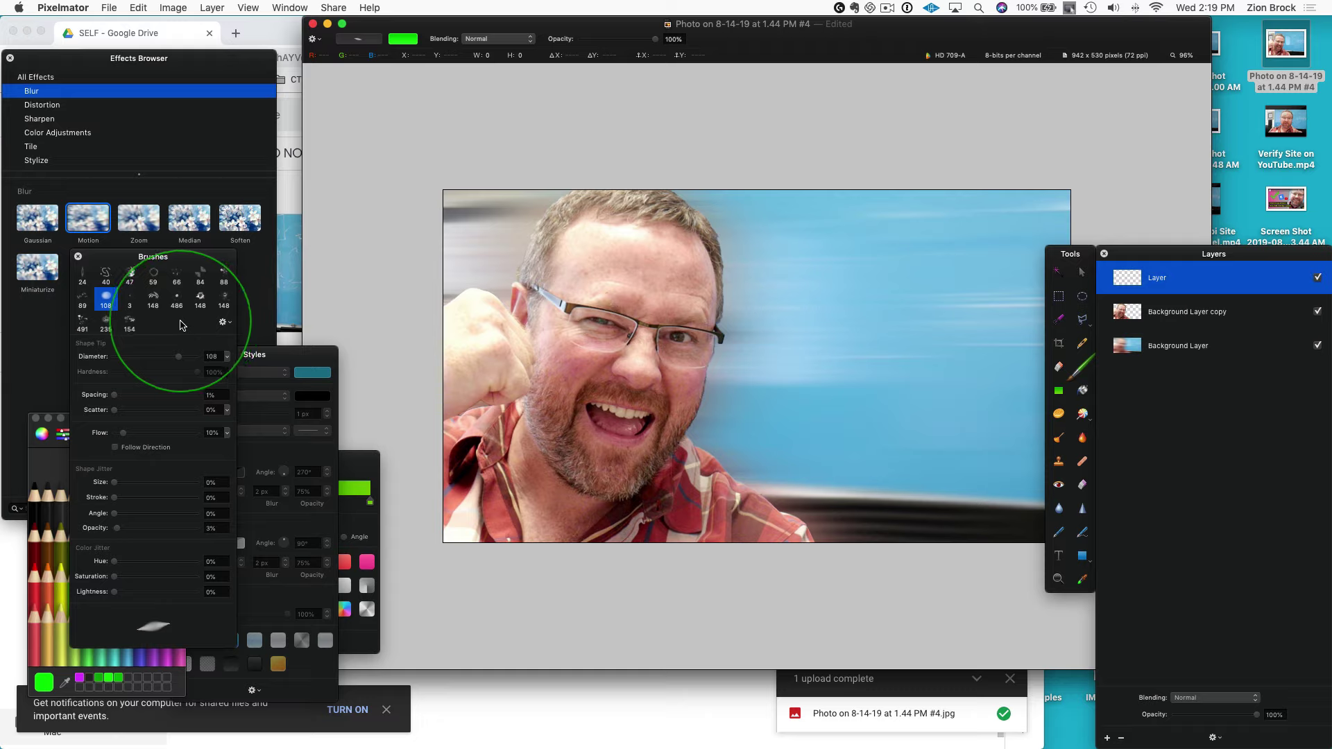
Try a brush spacing of 15% with two green strokes over the blue background, and undo both strokes
{"action": "mouse_move", "coordinate": [134, 393]}
{"action": "left_mouse_down"}
{"action": "mouse_move", "coordinate": [113, 394]}
{"action": "mouse_move", "coordinate": [120, 410]}
{"action": "left_mouse_up"}
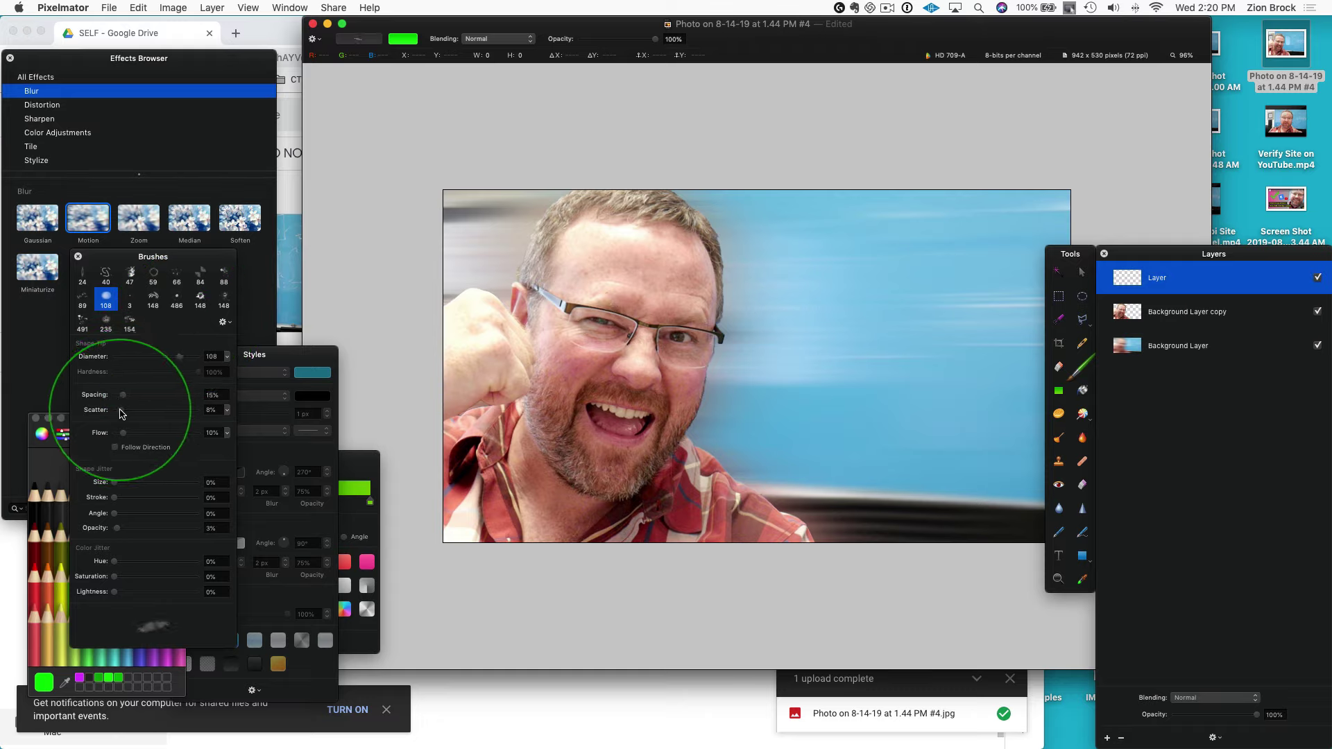
{"action": "mouse_move", "coordinate": [774, 276]}
{"action": "left_mouse_down"}
{"action": "mouse_move", "coordinate": [806, 364]}
{"action": "mouse_move", "coordinate": [922, 362]}
{"action": "left_mouse_up"}
{"action": "mouse_move", "coordinate": [901, 274]}
{"action": "left_mouse_down"}
{"action": "mouse_move", "coordinate": [852, 271]}
{"action": "mouse_move", "coordinate": [842, 425]}
{"action": "left_mouse_up"}
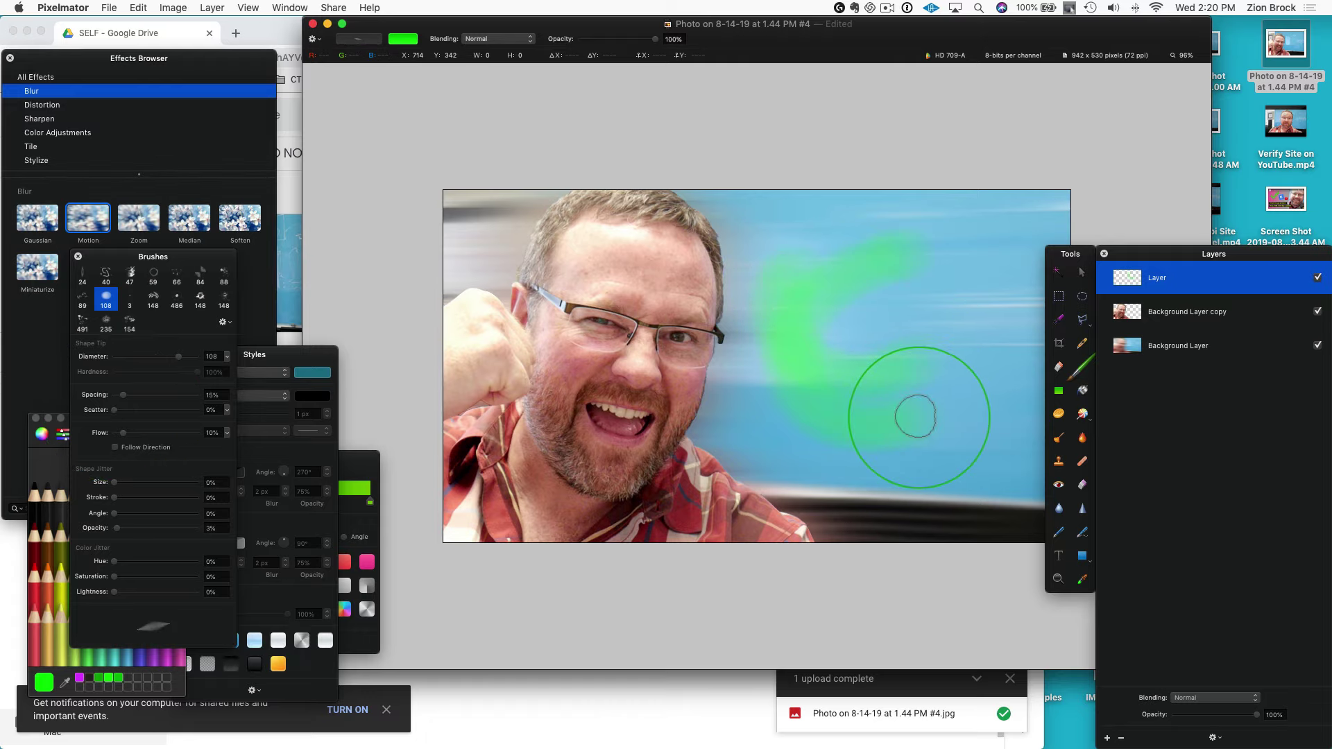
{"action": "key", "text": "super+z"}
{"action": "key", "text": "super+z"}
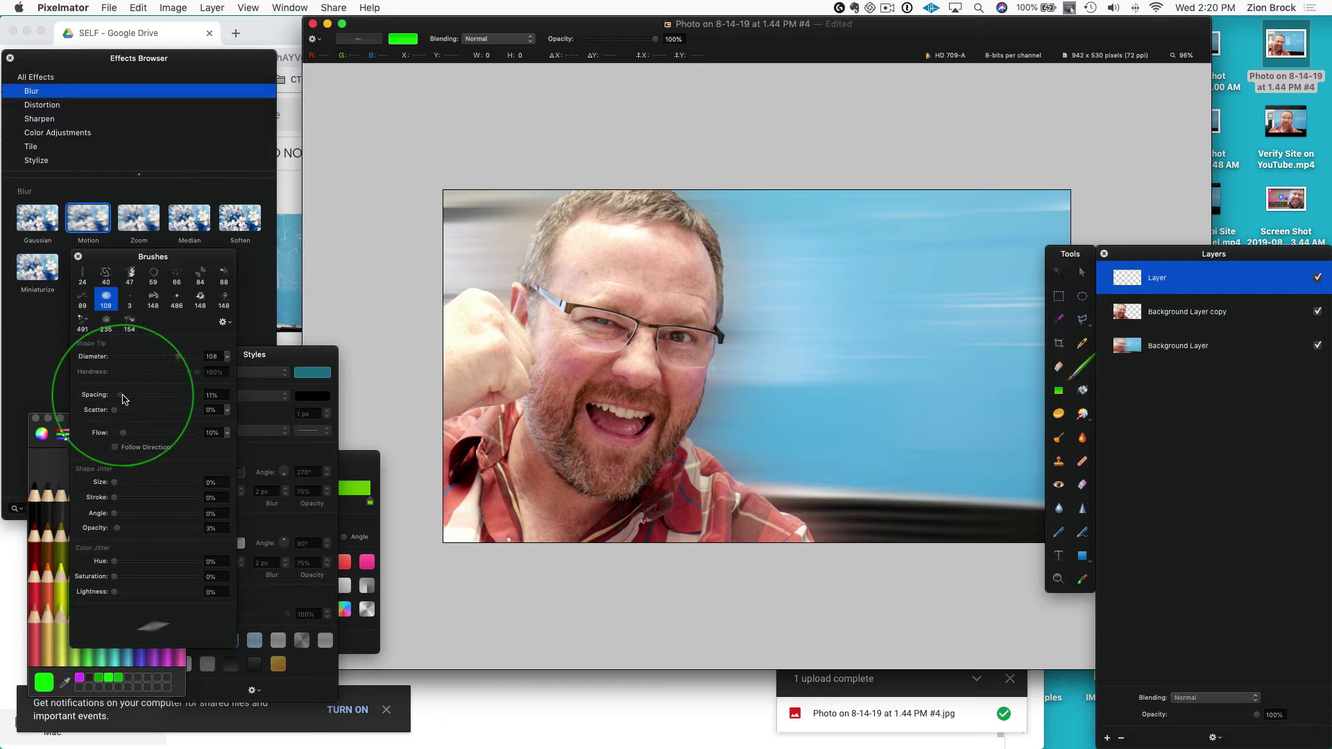
Reduce the brush spacing to 6% and test it with a green stroke over the background, undoing the stroke
{"action": "left_click_drag", "start_coordinate": [125, 399], "coordinate": [120, 397]}
{"action": "mouse_move", "coordinate": [850, 274]}
{"action": "left_mouse_down"}
{"action": "mouse_move", "coordinate": [767, 312]}
{"action": "mouse_move", "coordinate": [784, 378]}
{"action": "left_mouse_up"}
{"action": "key", "text": "super+z"}
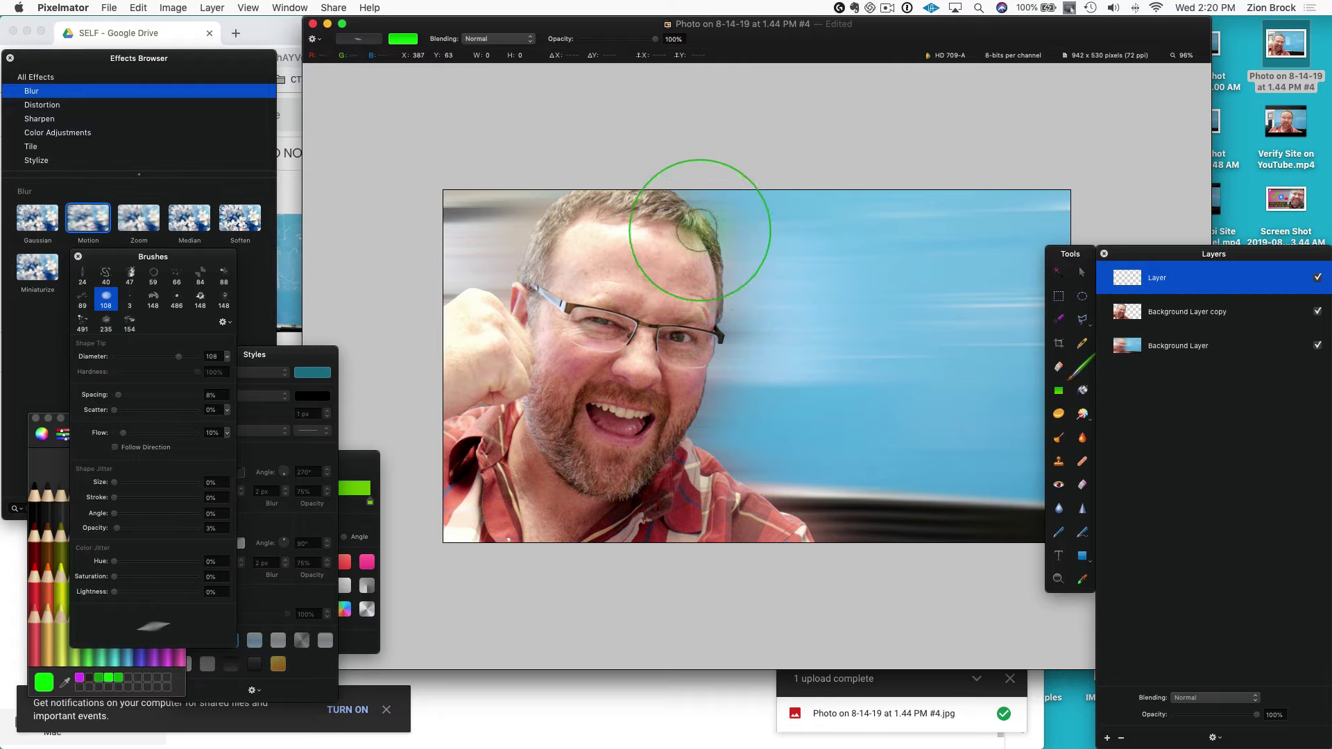
Paint a soft green outline along the man's fist, head and shoulder, and move that layer beneath the Background Layer copy
{"action": "mouse_move", "coordinate": [700, 230]}
{"action": "left_mouse_down"}
{"action": "mouse_move", "coordinate": [663, 206]}
{"action": "mouse_move", "coordinate": [576, 203]}
{"action": "mouse_move", "coordinate": [548, 226]}
{"action": "mouse_move", "coordinate": [521, 309]}
{"action": "mouse_move", "coordinate": [509, 319]}
{"action": "mouse_move", "coordinate": [469, 297]}
{"action": "mouse_move", "coordinate": [416, 326]}
{"action": "left_mouse_up"}
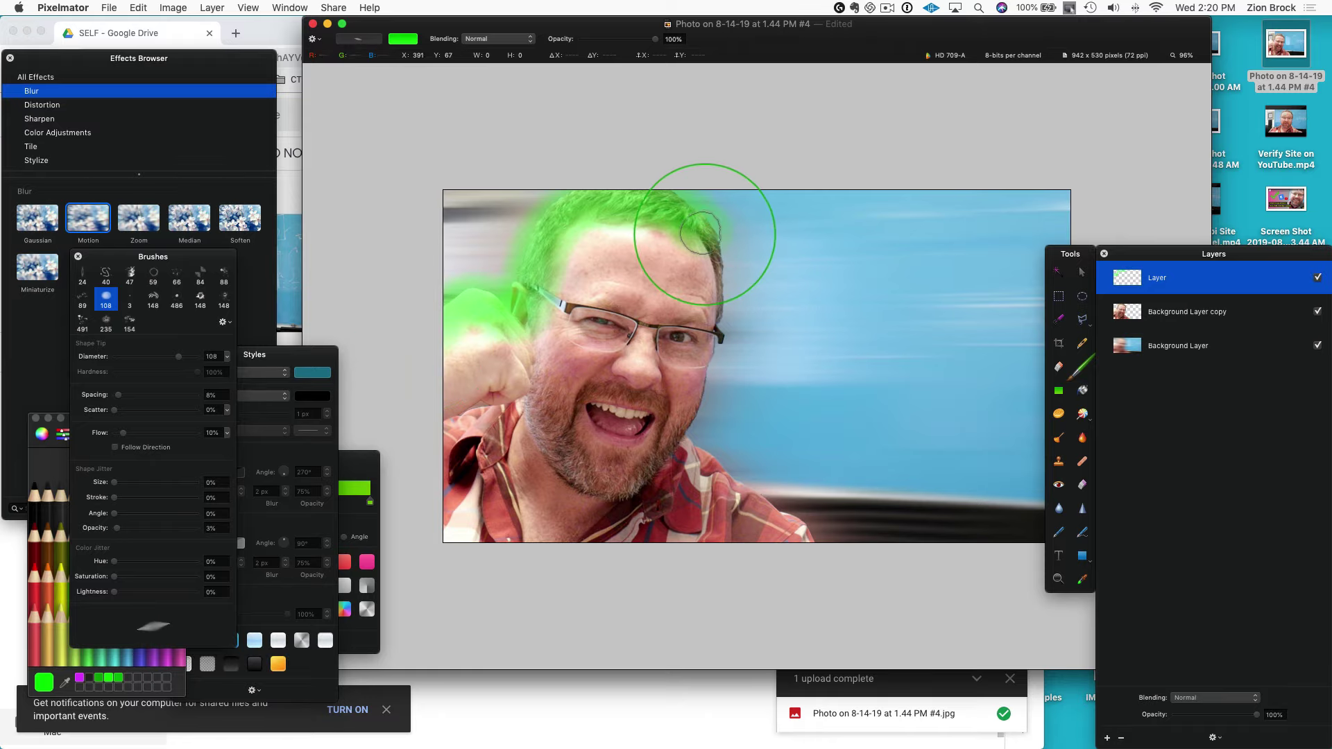
{"action": "mouse_move", "coordinate": [704, 235]}
{"action": "left_mouse_down"}
{"action": "mouse_move", "coordinate": [710, 349]}
{"action": "mouse_move", "coordinate": [682, 430]}
{"action": "mouse_move", "coordinate": [823, 560]}
{"action": "left_mouse_up"}
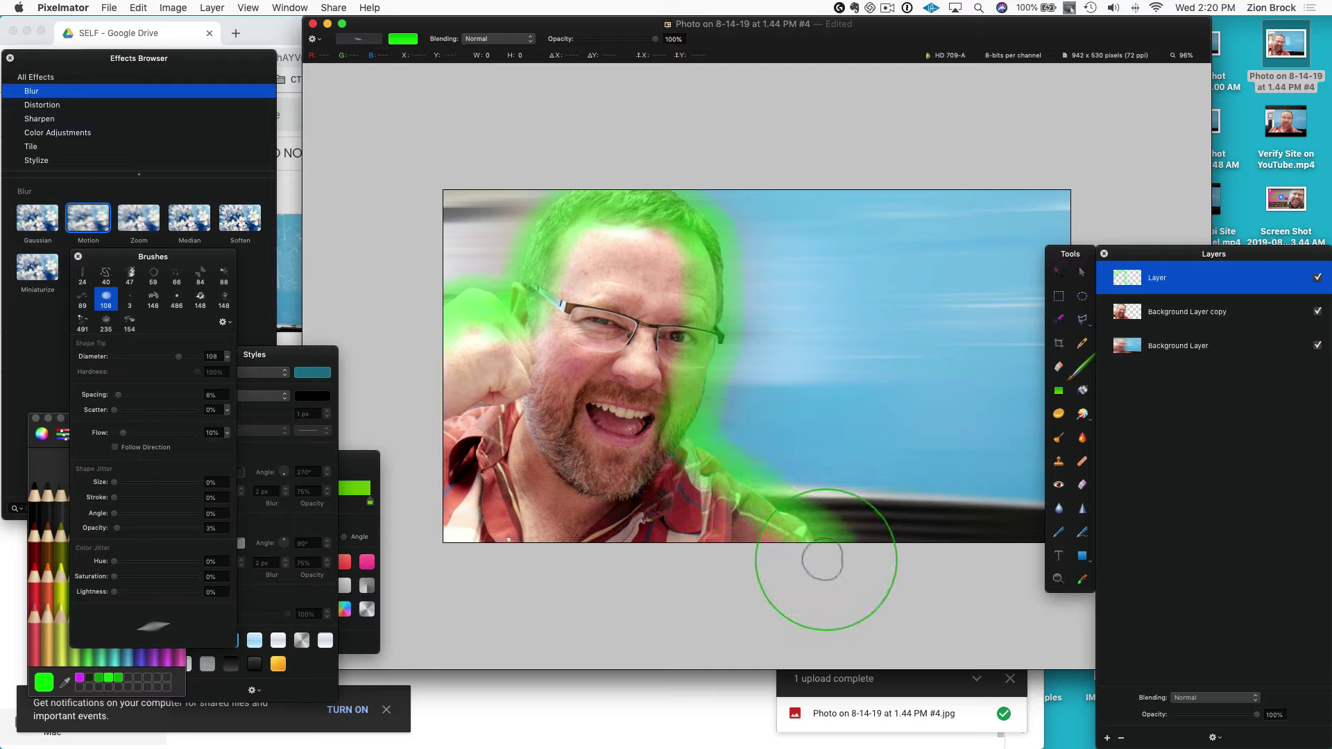
{"action": "mouse_move", "coordinate": [1222, 274]}
{"action": "left_mouse_down"}
{"action": "mouse_move", "coordinate": [1199, 303]}
{"action": "mouse_move", "coordinate": [1206, 280]}
{"action": "left_mouse_up"}
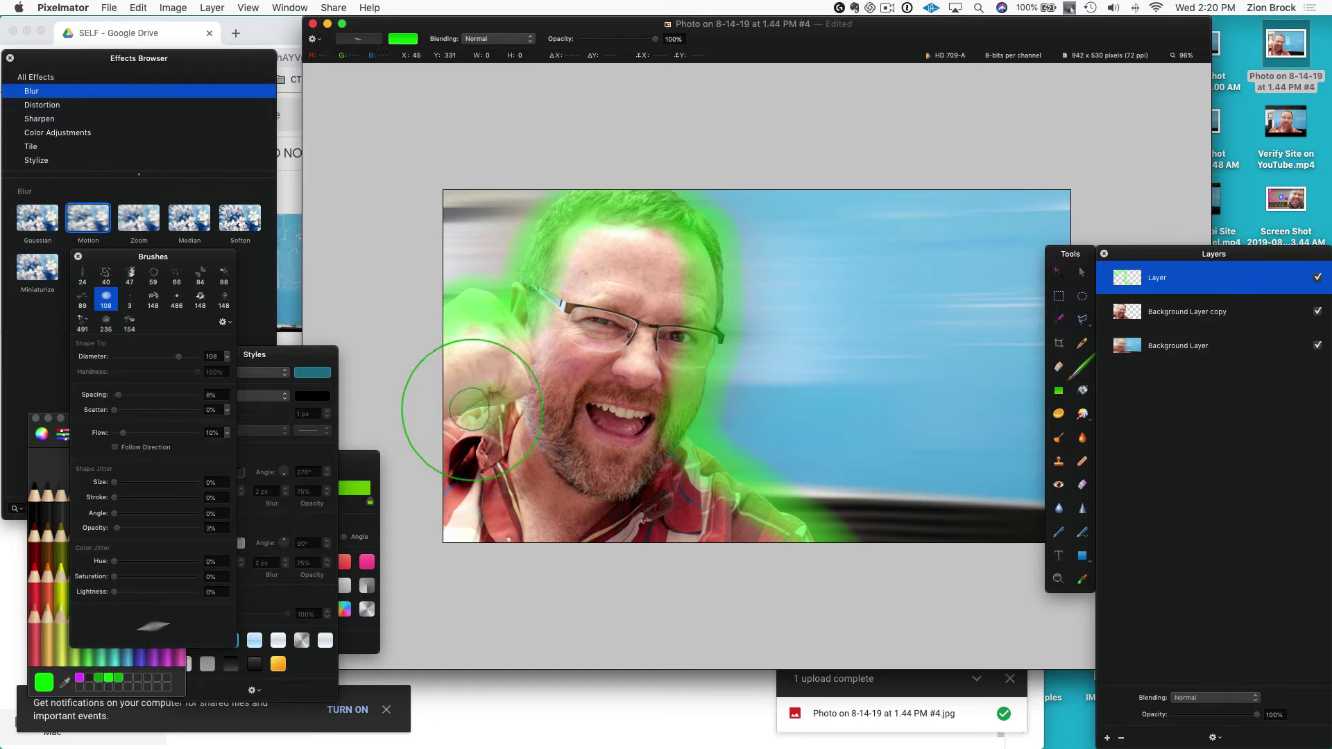
{"action": "mouse_move", "coordinate": [1210, 278]}
{"action": "left_mouse_down"}
{"action": "mouse_move", "coordinate": [1189, 327]}
{"action": "mouse_move", "coordinate": [1172, 329]}
{"action": "left_mouse_up"}
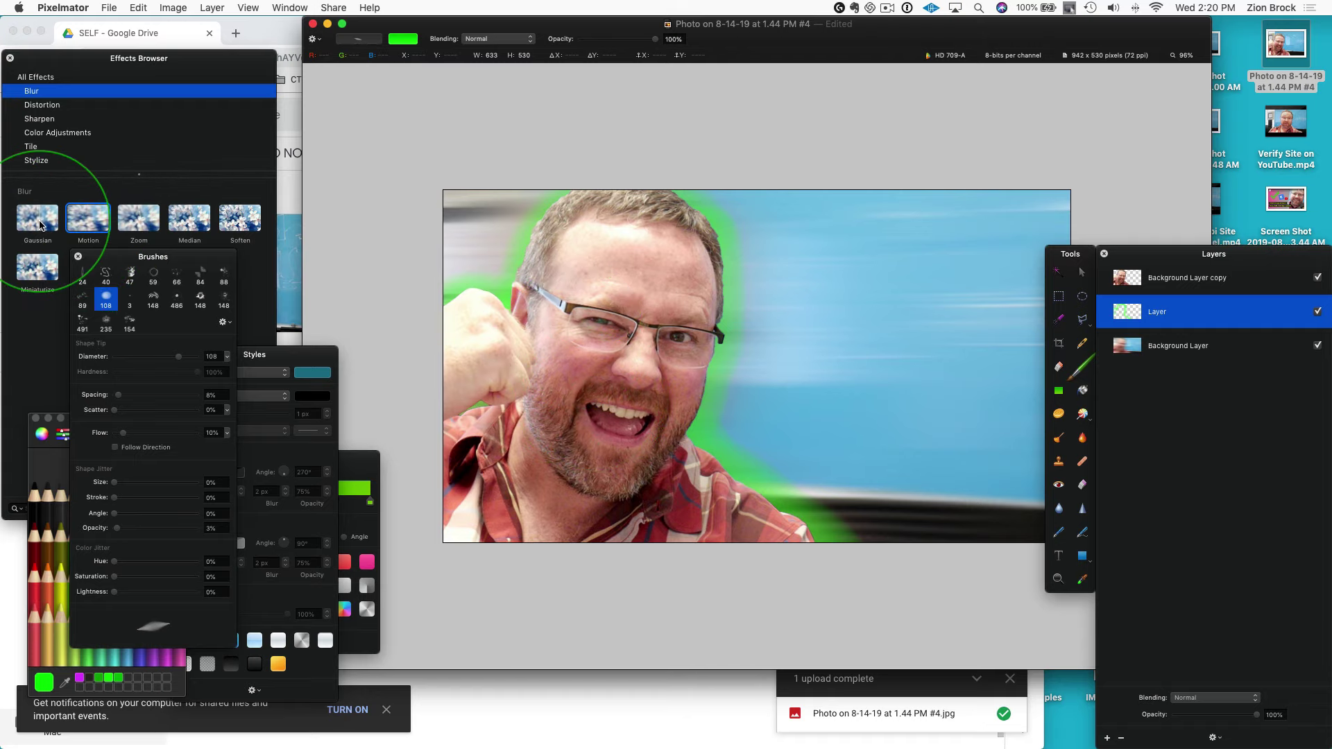
Apply a Gaussian Blur with a 50.7 px radius to the green outline layer
{"action": "double_click", "coordinate": [39, 223]}
{"action": "left_click_drag", "start_coordinate": [575, 197], "coordinate": [279, 158]}
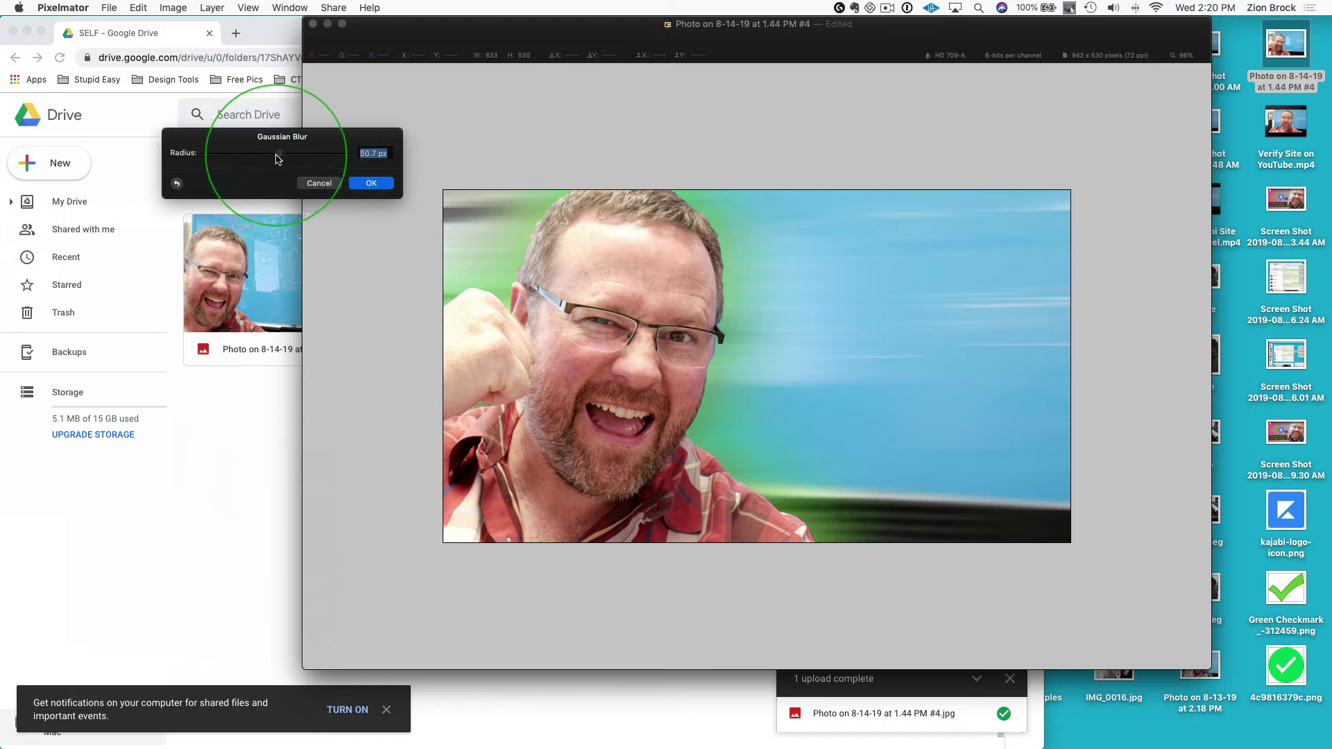
{"action": "left_click", "coordinate": [358, 184]}
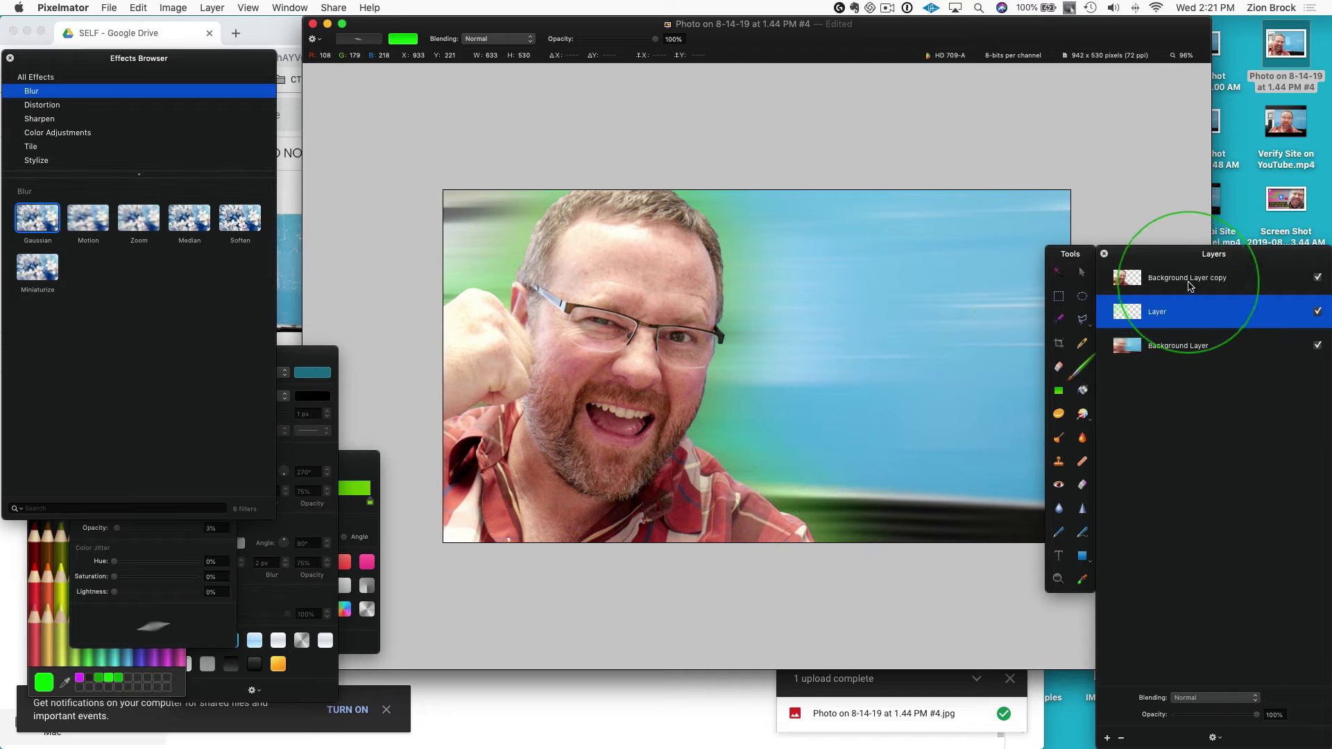
Retouch the forehead and temple lines on the Background Layer copy using the healing tool at a 13 px diameter
{"action": "left_click", "coordinate": [1188, 286]}
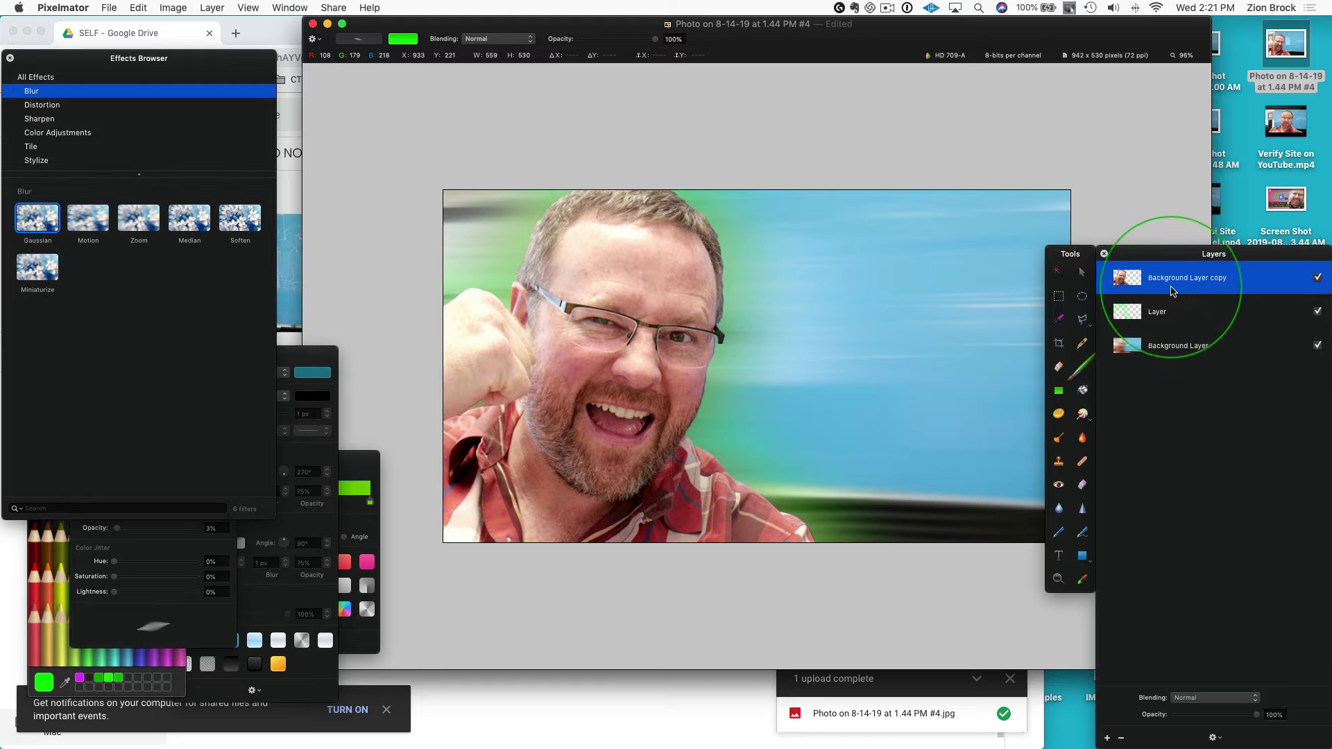
{"action": "left_click", "coordinate": [1082, 462]}
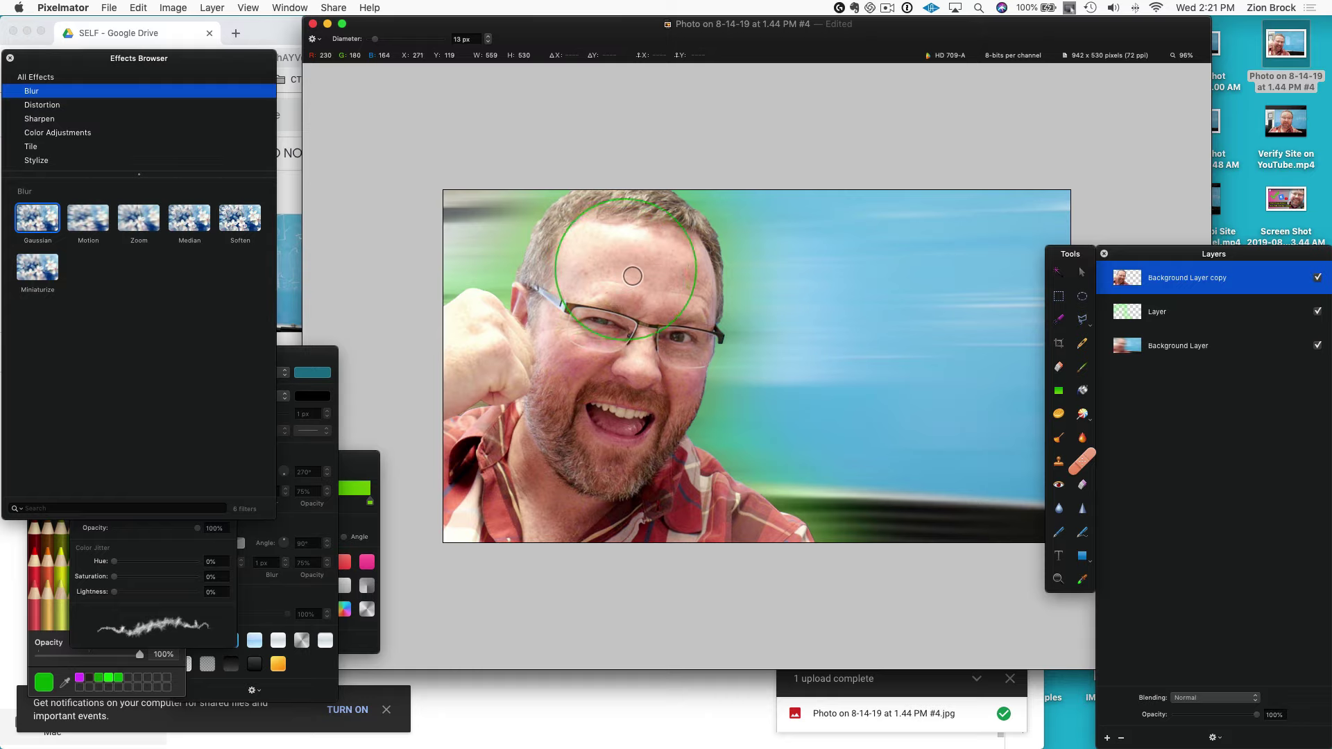
{"action": "left_click_drag", "start_coordinate": [659, 274], "coordinate": [599, 274]}
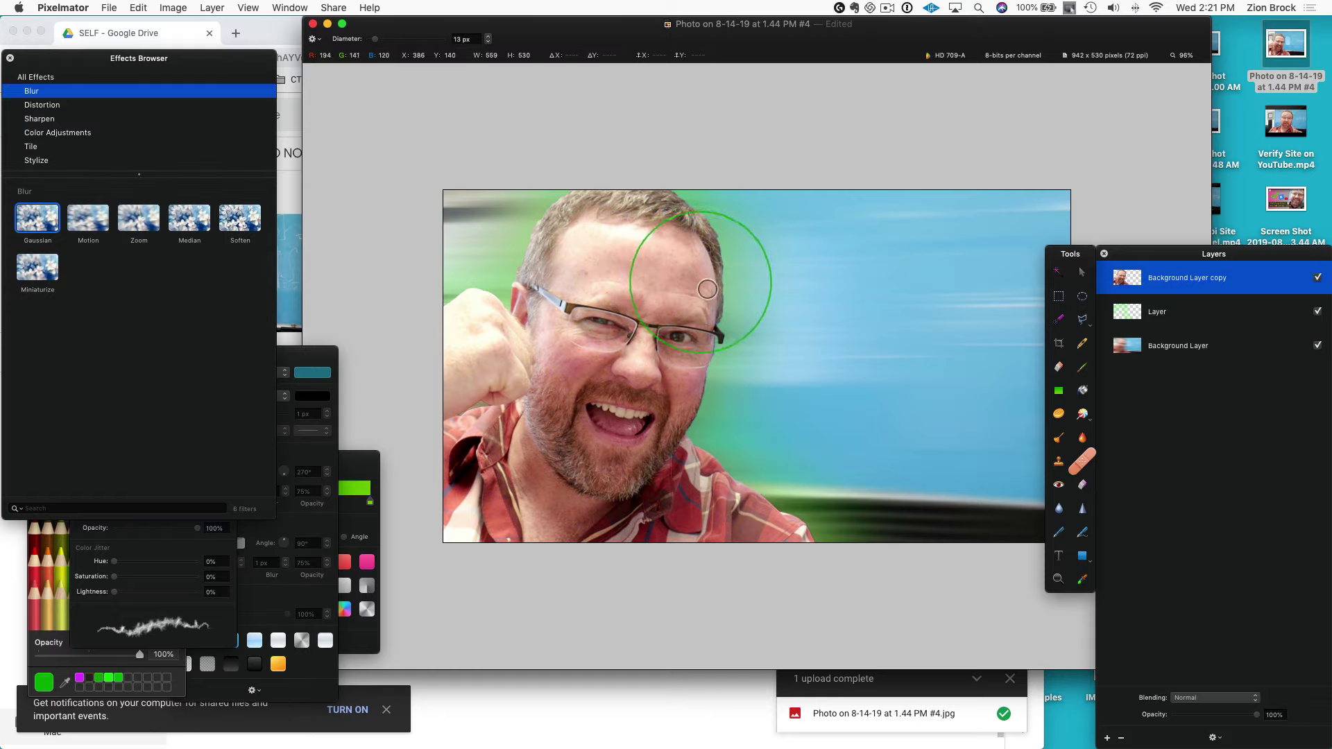
{"action": "left_click", "coordinate": [707, 291]}
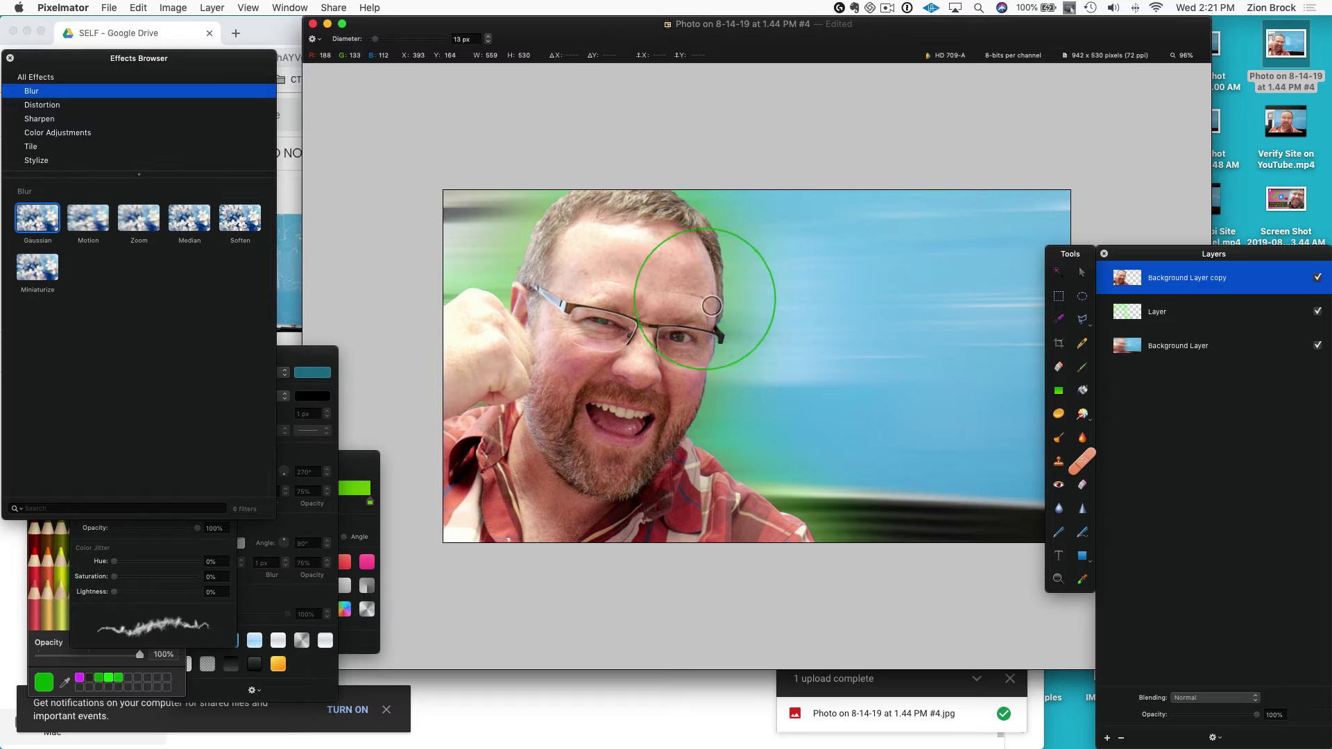
{"action": "left_click_drag", "start_coordinate": [712, 306], "coordinate": [689, 301]}
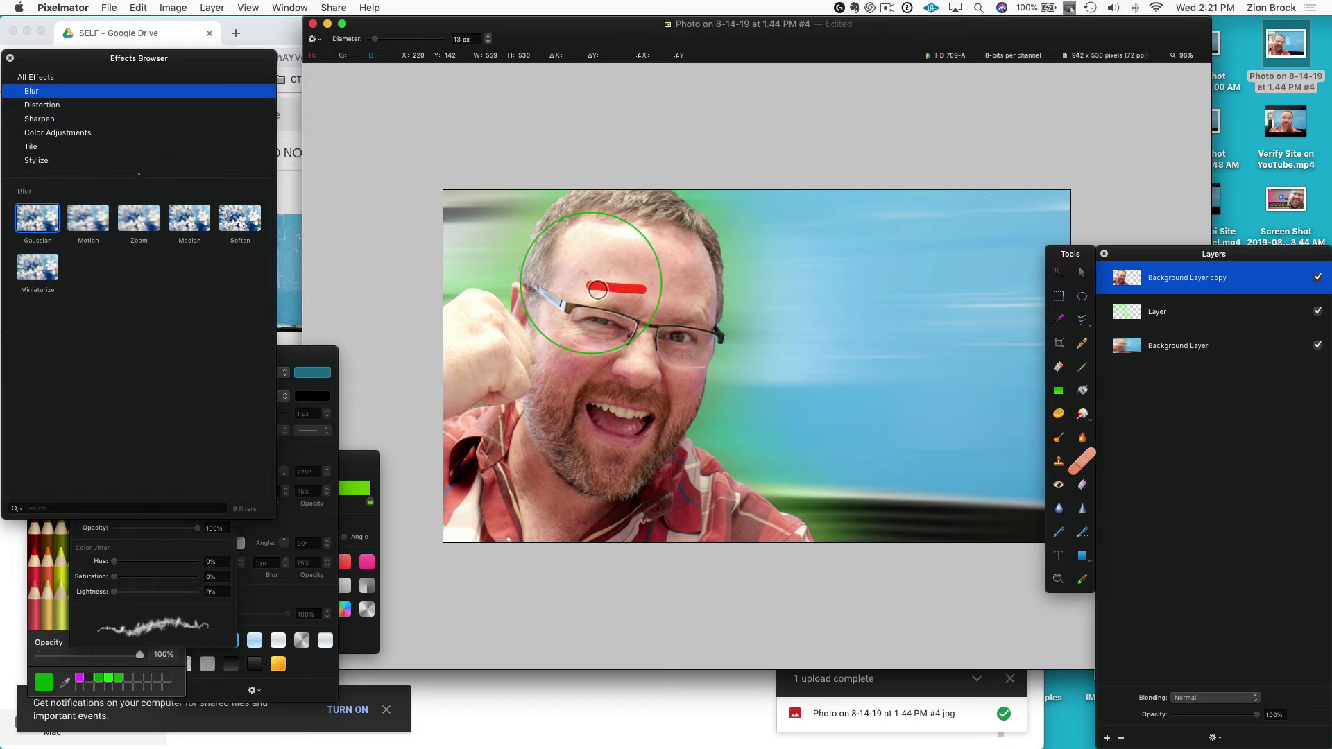
{"action": "left_click", "coordinate": [599, 278]}
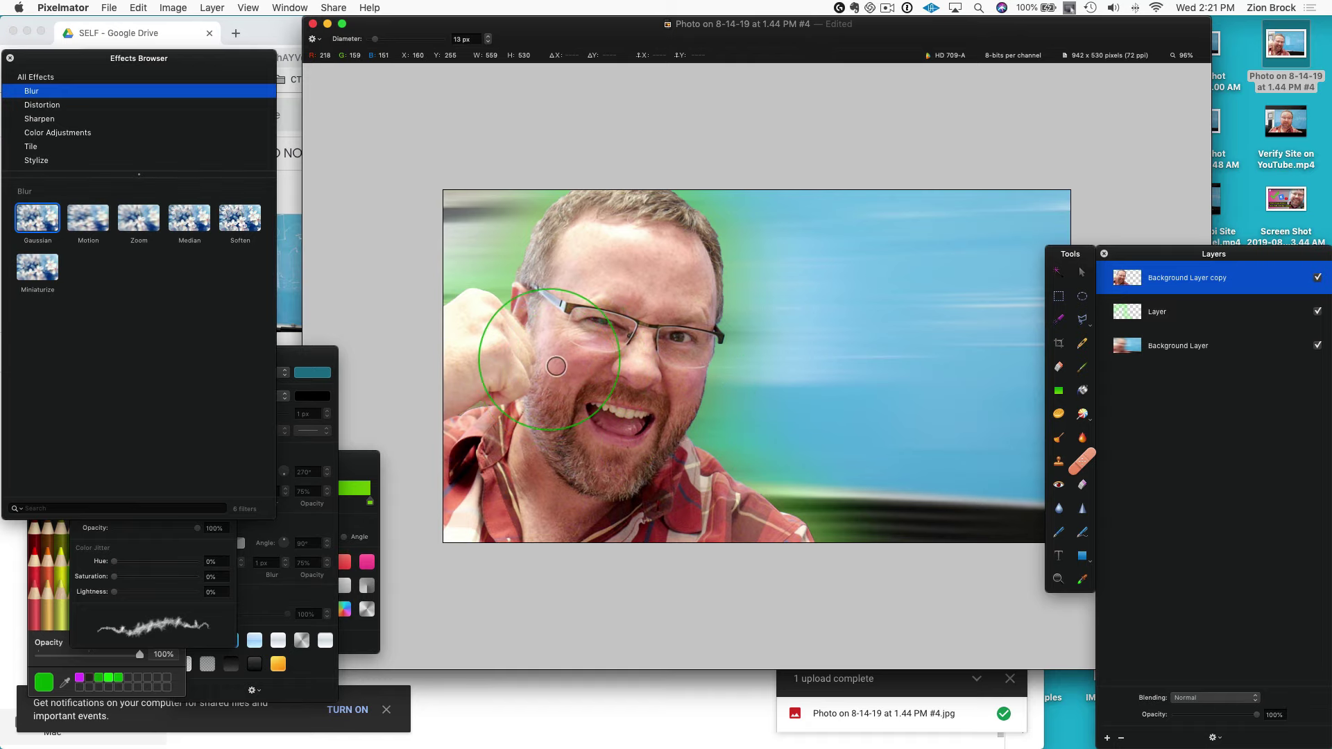
Heal marks on the man's cheek and around his eyes, and undo the last repair
{"action": "mouse_move", "coordinate": [556, 366]}
{"action": "left_mouse_down"}
{"action": "mouse_move", "coordinate": [552, 333]}
{"action": "mouse_move", "coordinate": [574, 338]}
{"action": "mouse_move", "coordinate": [666, 269]}
{"action": "mouse_move", "coordinate": [601, 264]}
{"action": "left_mouse_up"}
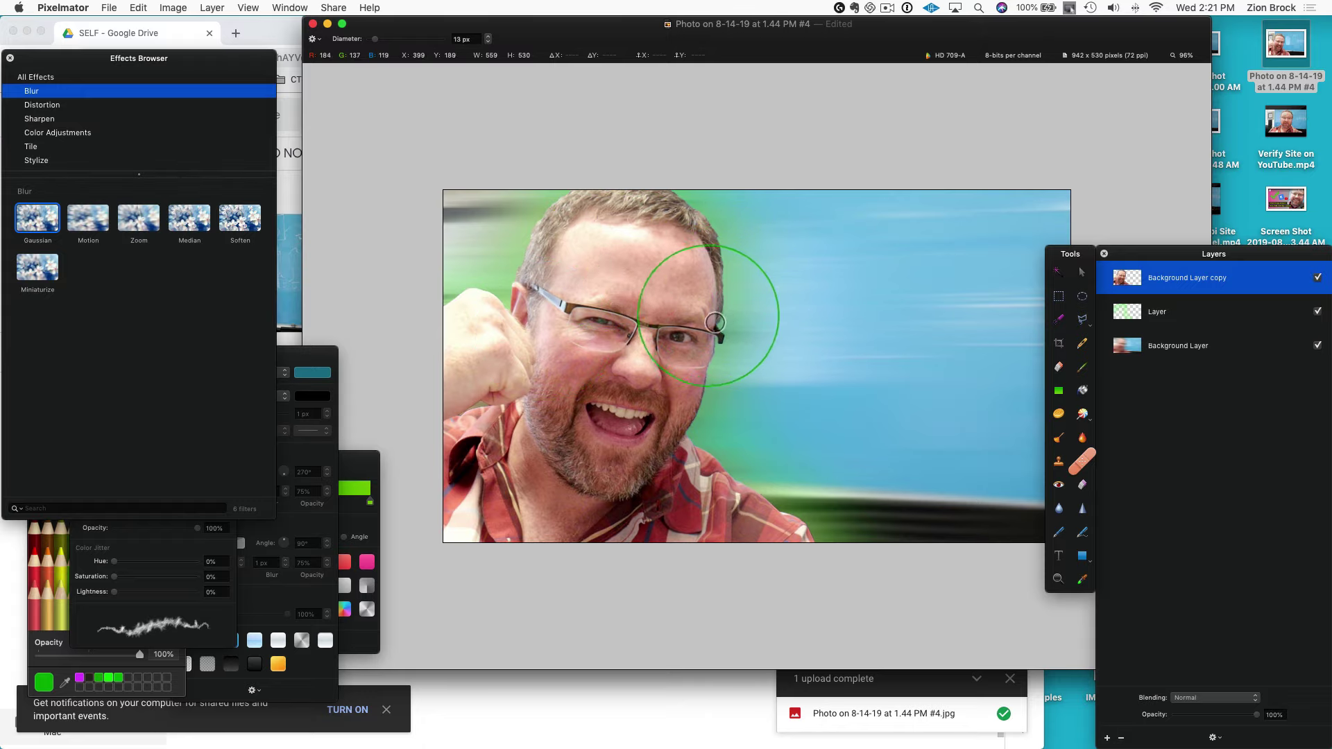
{"action": "left_click_drag", "start_coordinate": [715, 322], "coordinate": [565, 333]}
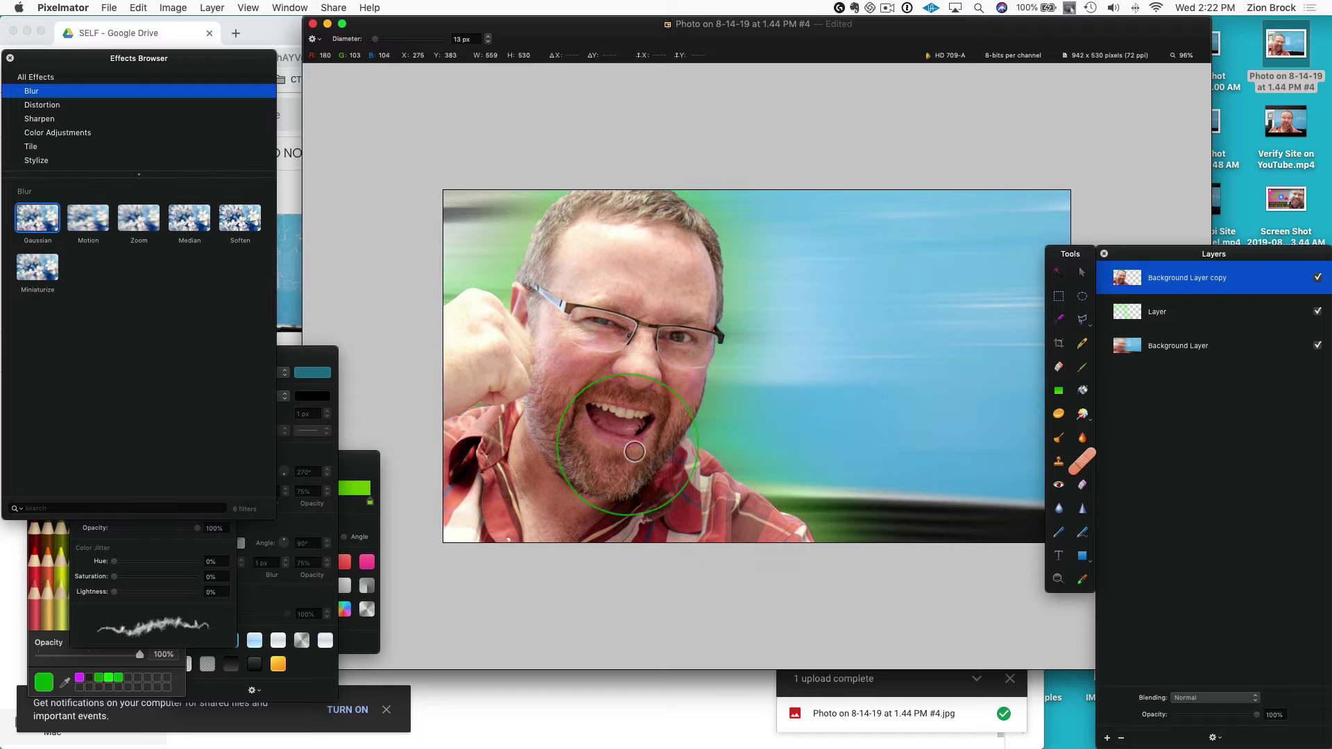
{"action": "key", "text": "super+z"}
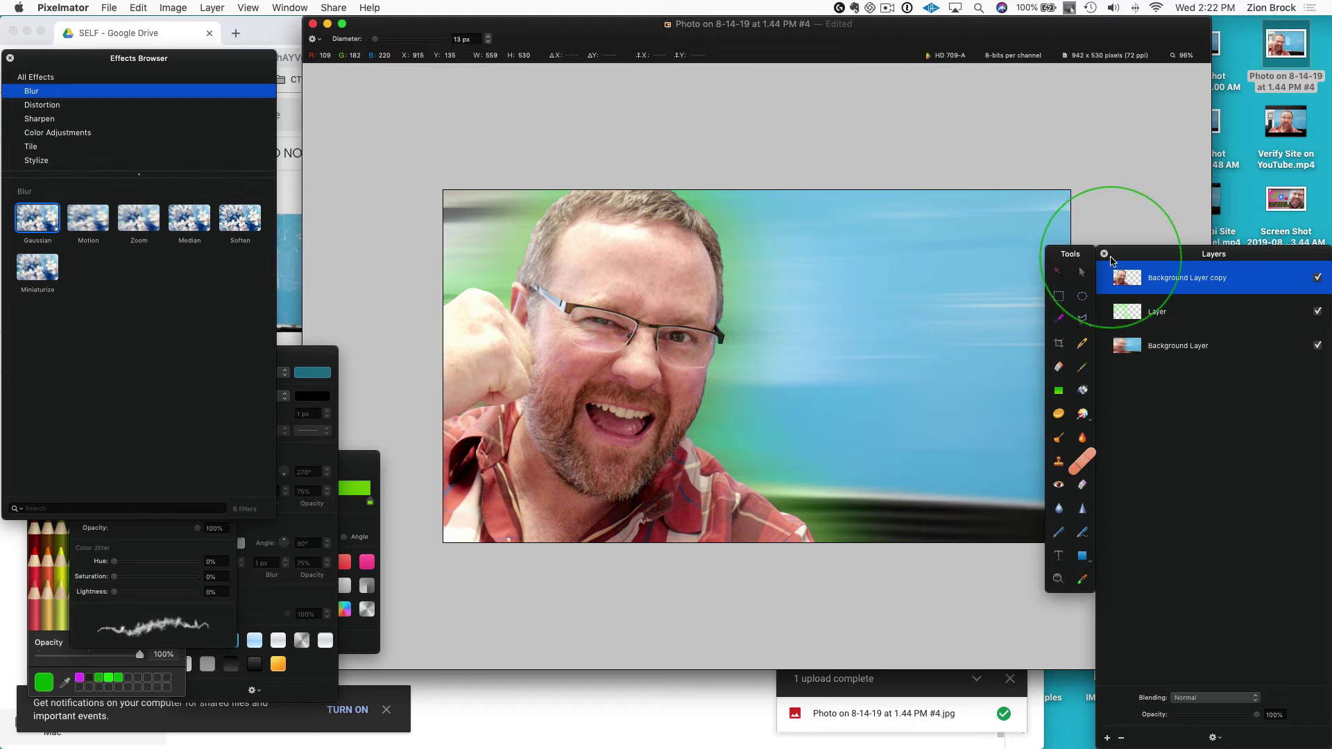
Move the Tools palette to the photo's other side and add a new layer above the Background Layer copy
{"action": "left_click_drag", "start_coordinate": [1071, 254], "coordinate": [1059, 363]}
{"action": "left_click_drag", "start_coordinate": [1051, 432], "coordinate": [400, 399]}
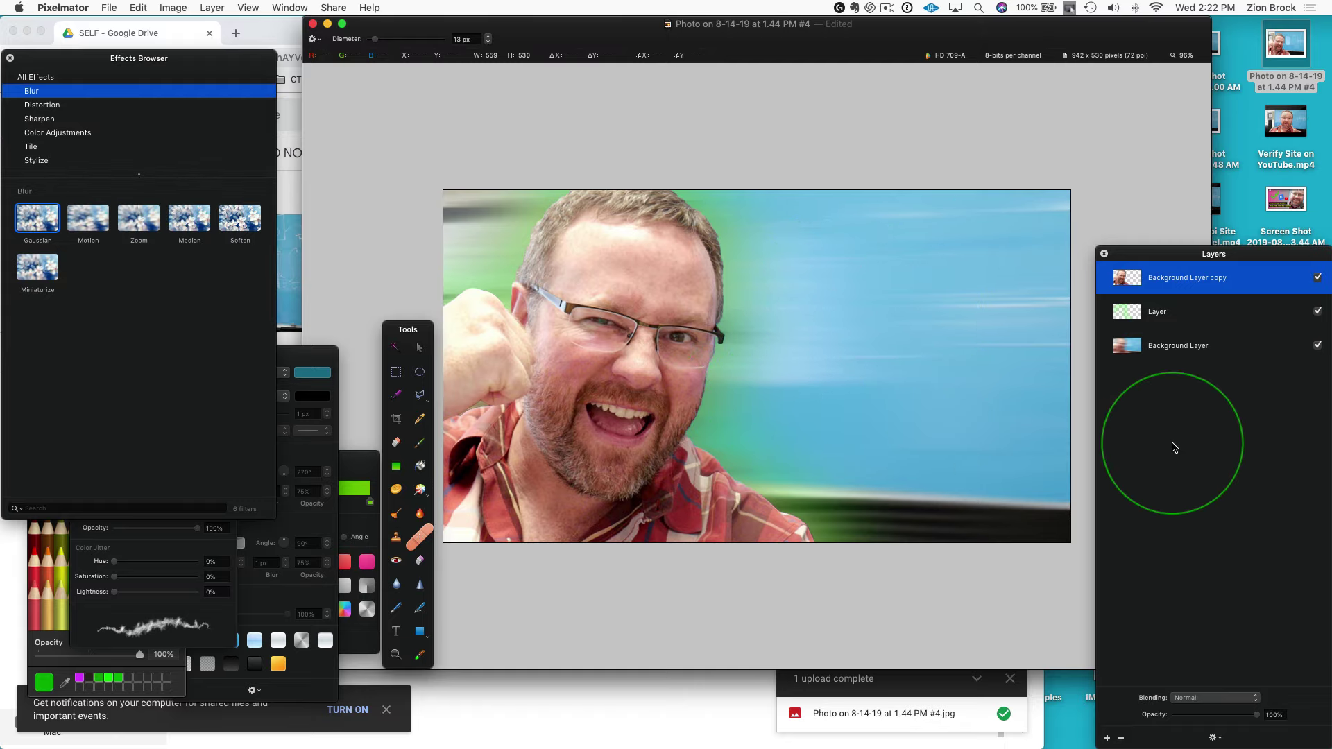
{"action": "right_click", "coordinate": [1170, 428]}
{"action": "left_click", "coordinate": [1177, 434]}
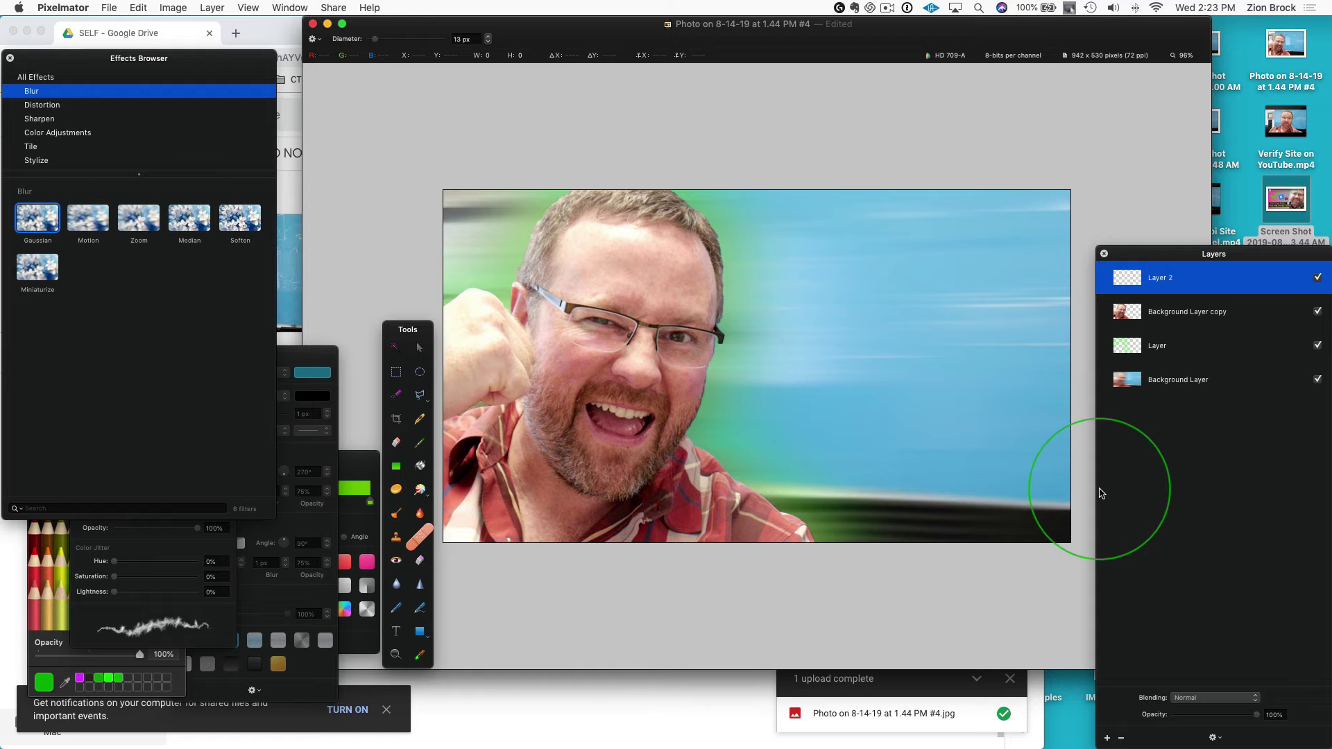
Add a yellow text box in KG Life is Messy over the blue background and set its font size to 36
{"action": "left_click", "coordinate": [396, 631]}
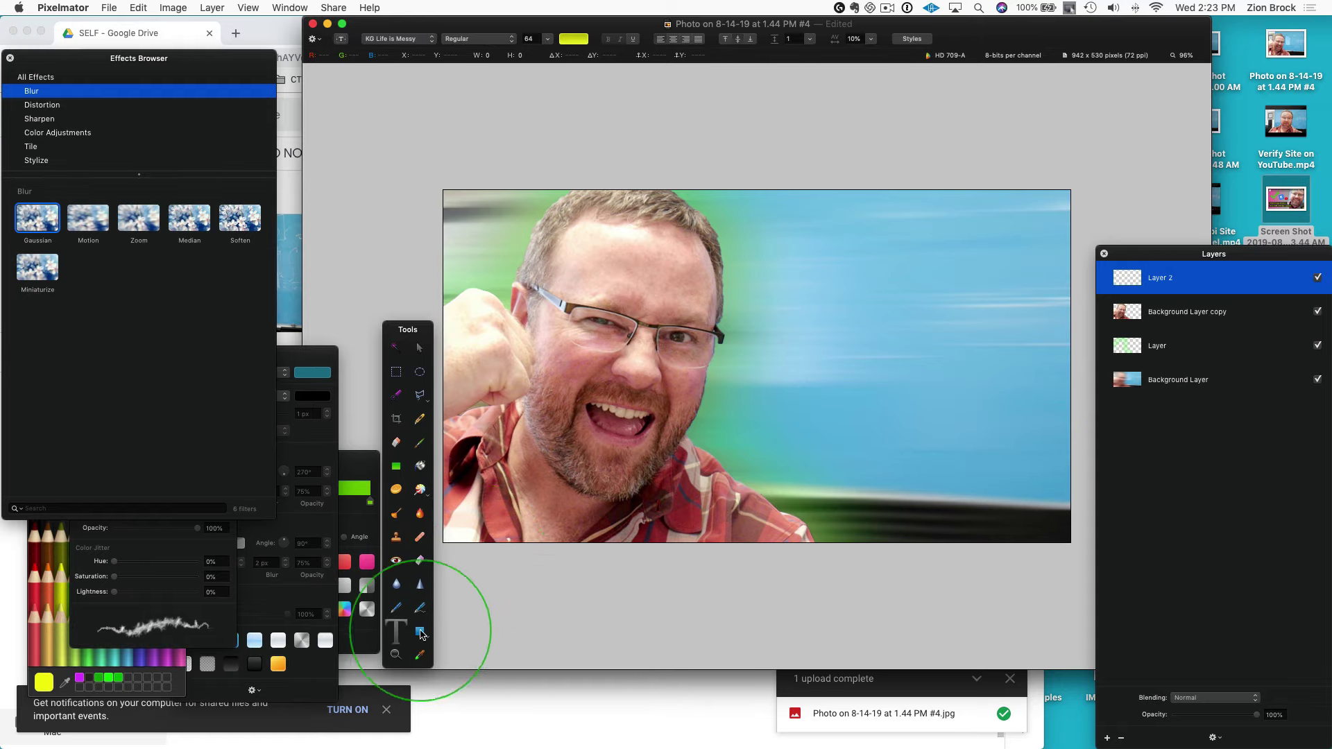
{"action": "left_click_drag", "start_coordinate": [803, 224], "coordinate": [1103, 569]}
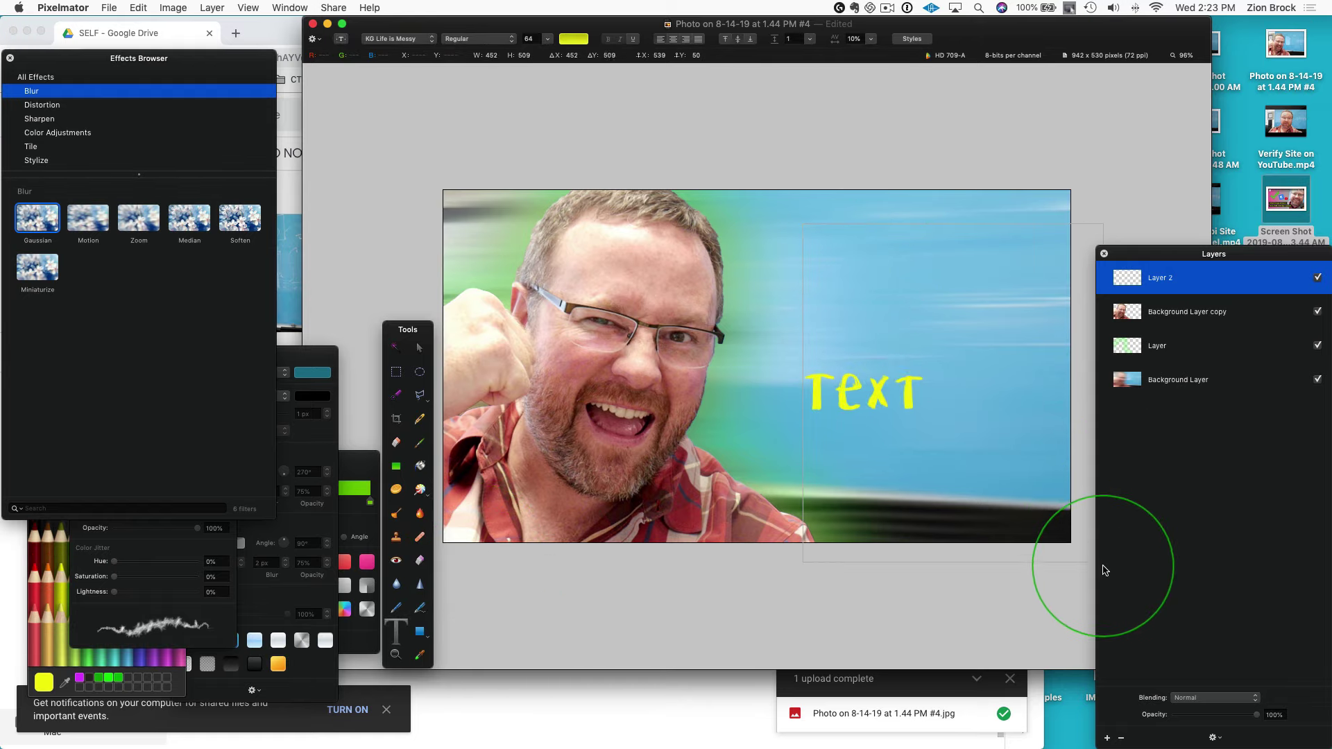
{"action": "left_click", "coordinate": [538, 38]}
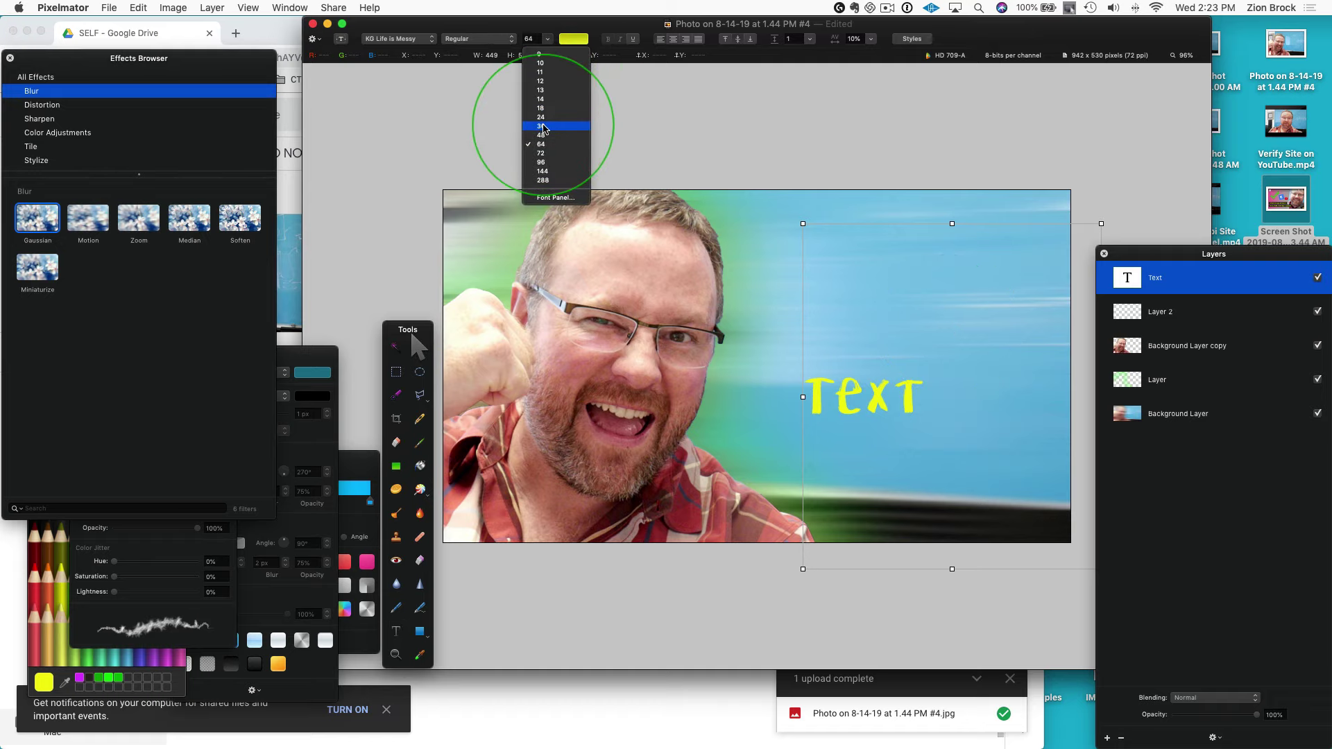
{"action": "left_click", "coordinate": [555, 134]}
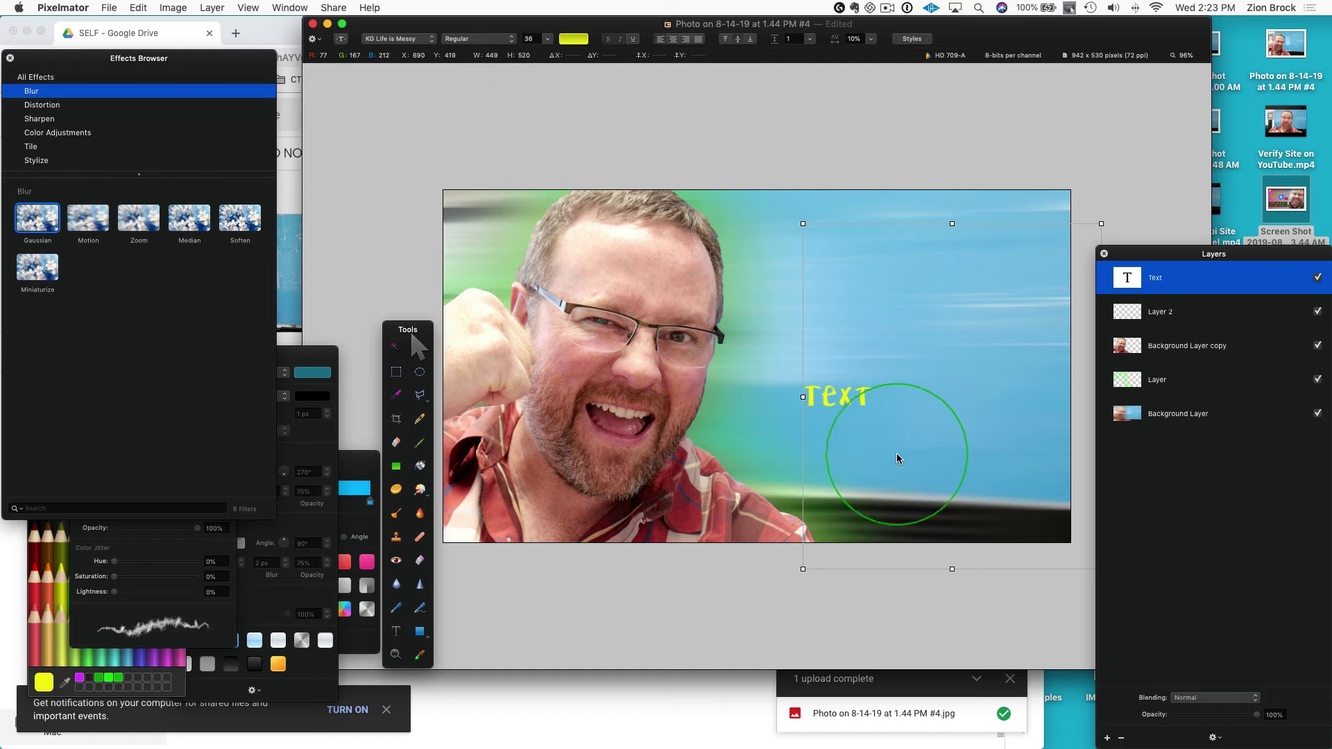
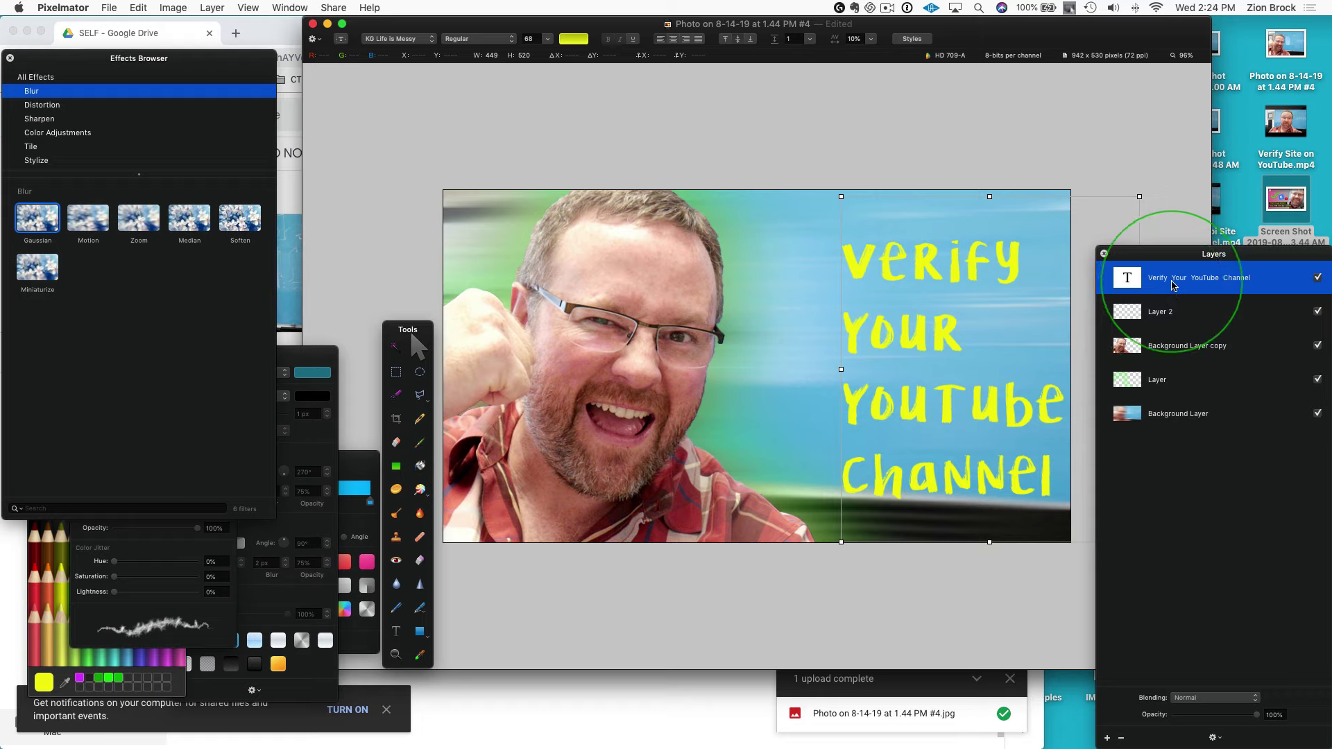
Add a new layer above the text and draw a black rectangle about 334 by 88 px over the word Verify
{"action": "right_click", "coordinate": [1180, 531]}
{"action": "left_click", "coordinate": [1188, 534]}
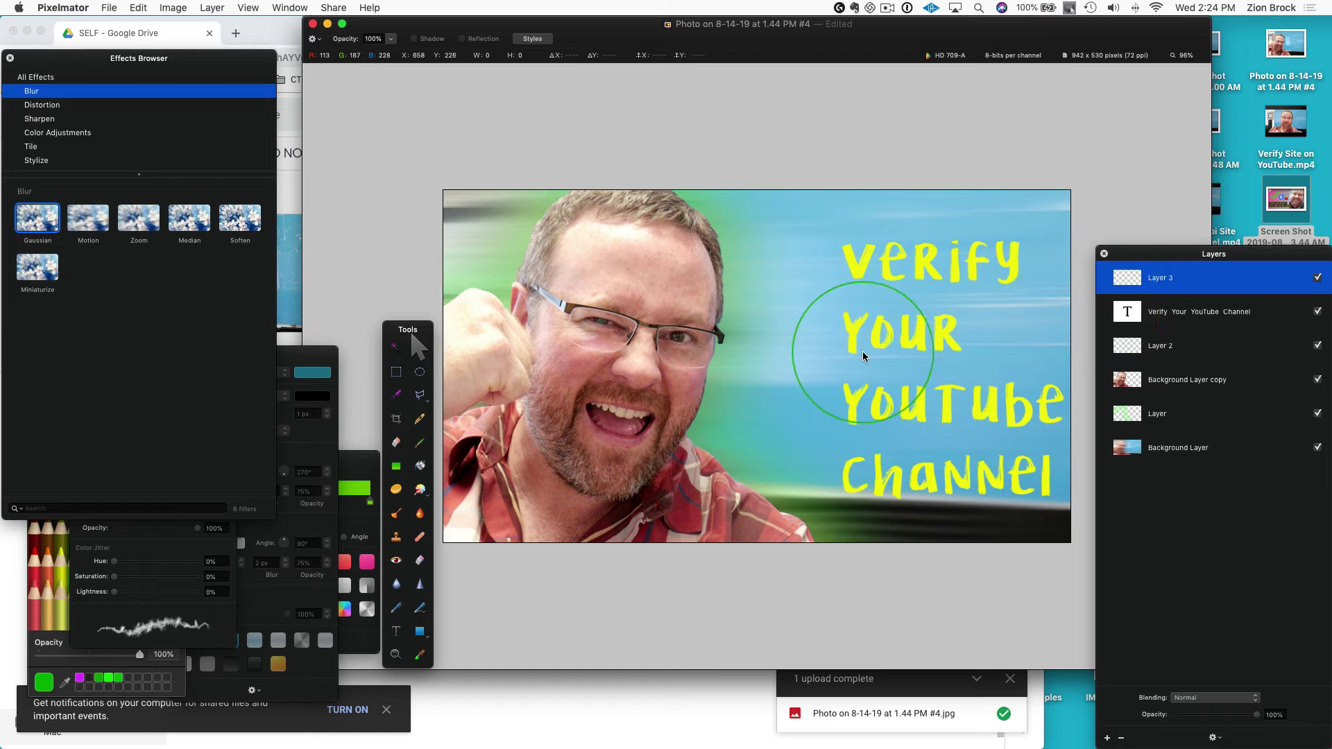
{"action": "left_click", "coordinate": [420, 631]}
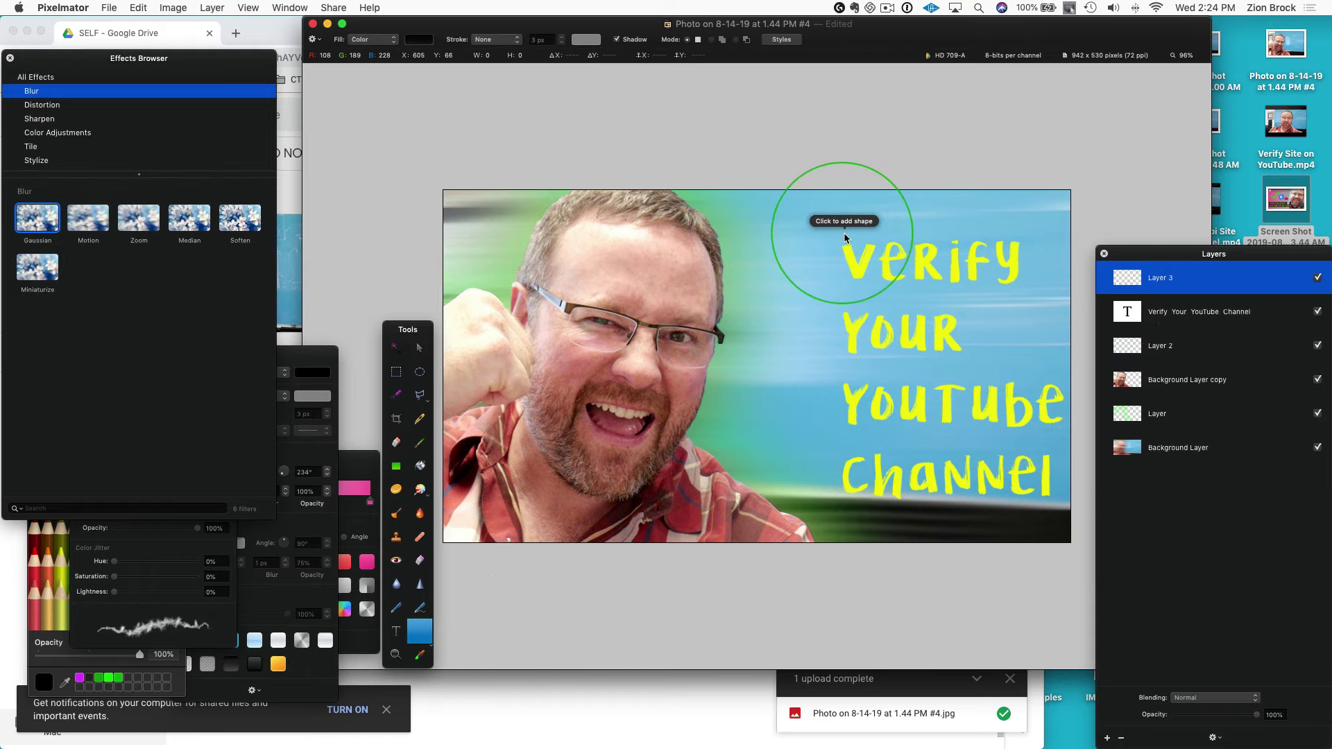
{"action": "left_click_drag", "start_coordinate": [829, 234], "coordinate": [1051, 292]}
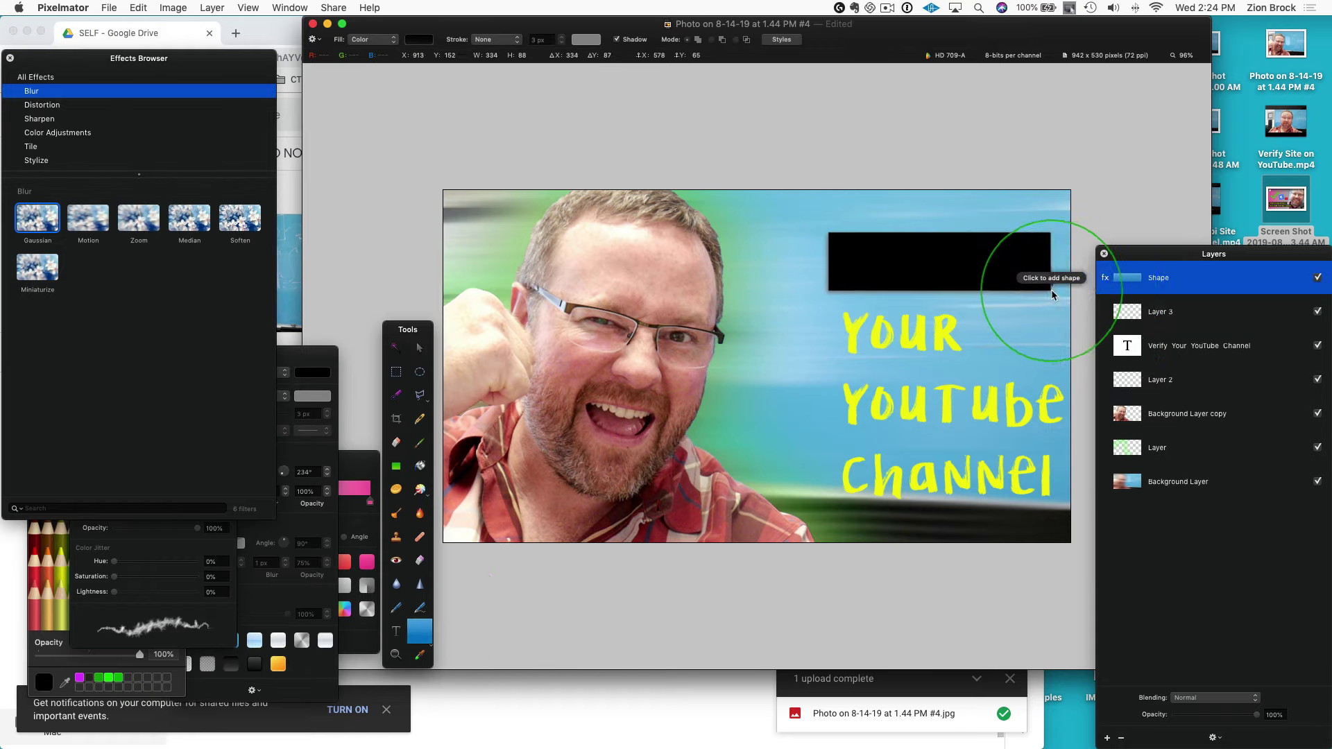
Move the black Shape layer beneath the text layer and delete the empty Layer 3
{"action": "left_click_drag", "start_coordinate": [1173, 277], "coordinate": [1162, 347]}
{"action": "left_click", "coordinate": [1164, 286]}
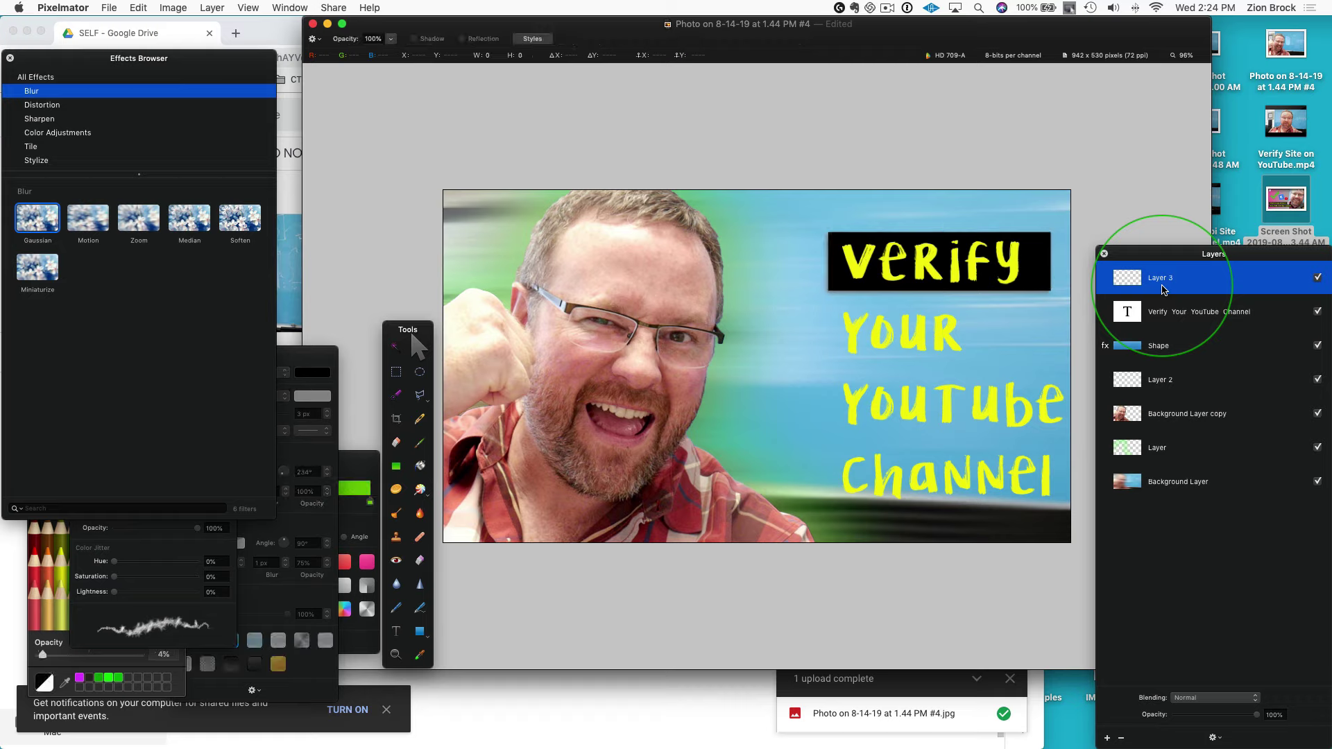
{"action": "right_click", "coordinate": [1163, 283]}
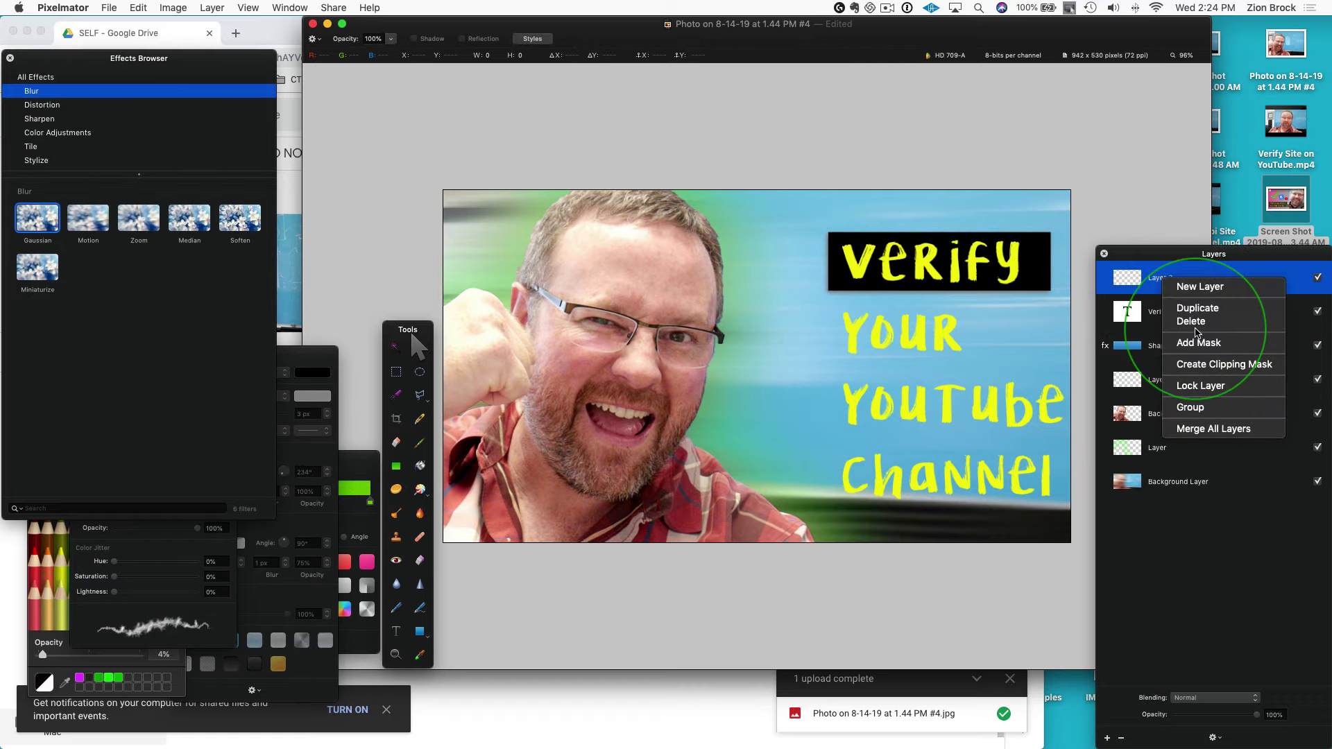
{"action": "left_click", "coordinate": [1192, 322]}
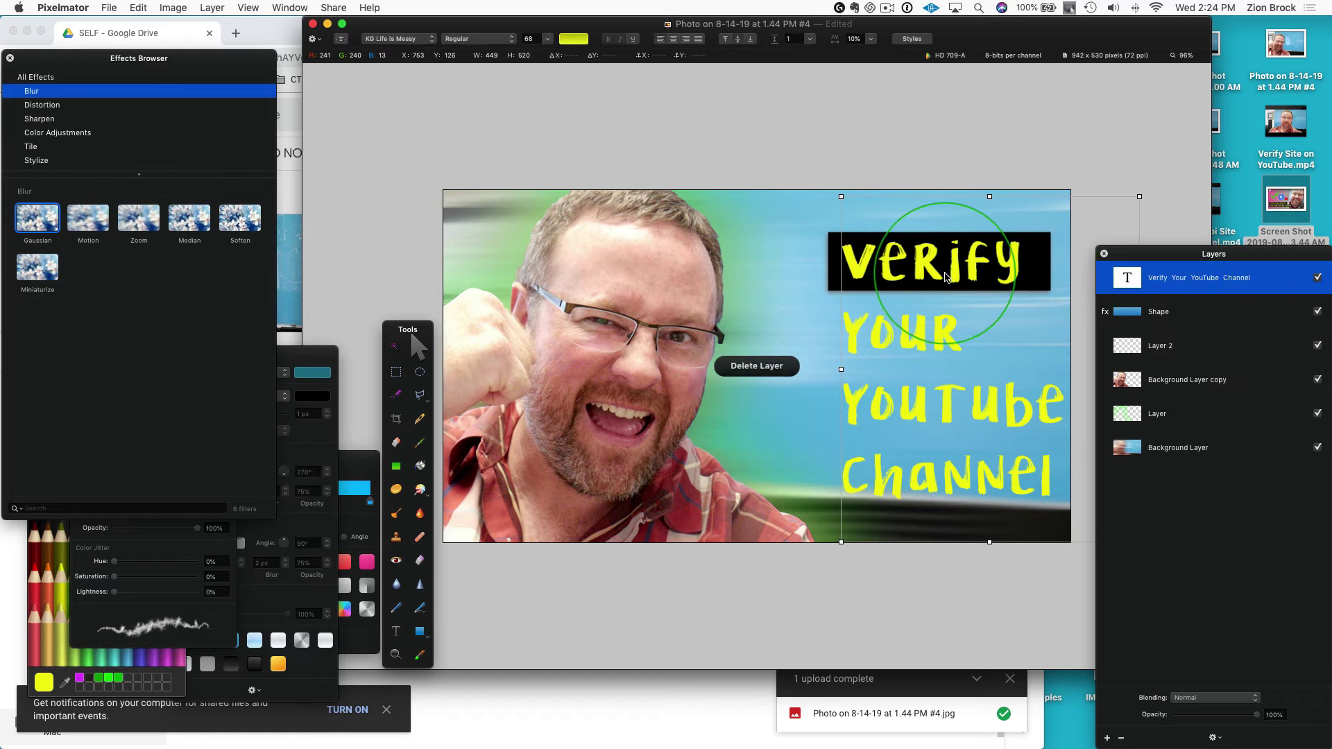
Shrink the black rectangle to about 291 by 79 px so it fits closely around the word Verify
{"action": "left_click", "coordinate": [1138, 312]}
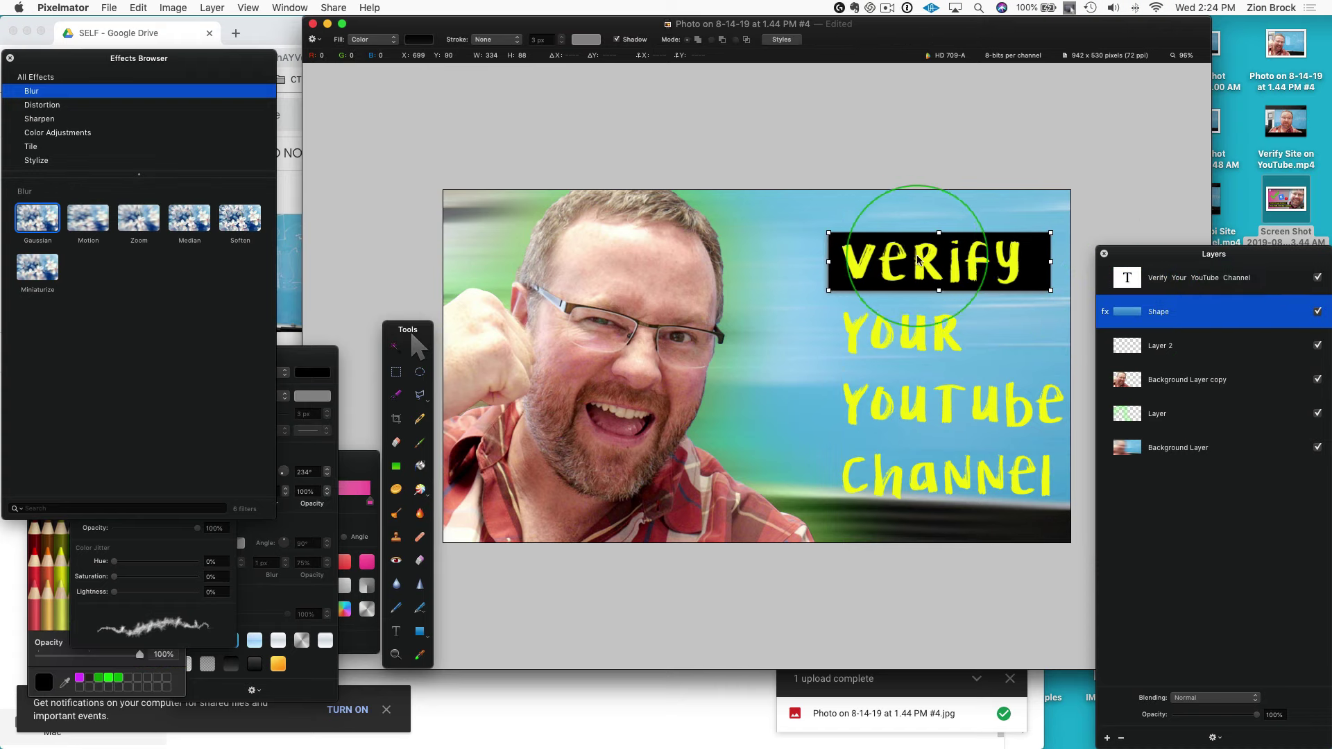
{"action": "left_click_drag", "start_coordinate": [950, 287], "coordinate": [943, 270]}
{"action": "left_click_drag", "start_coordinate": [1055, 263], "coordinate": [1029, 263]}
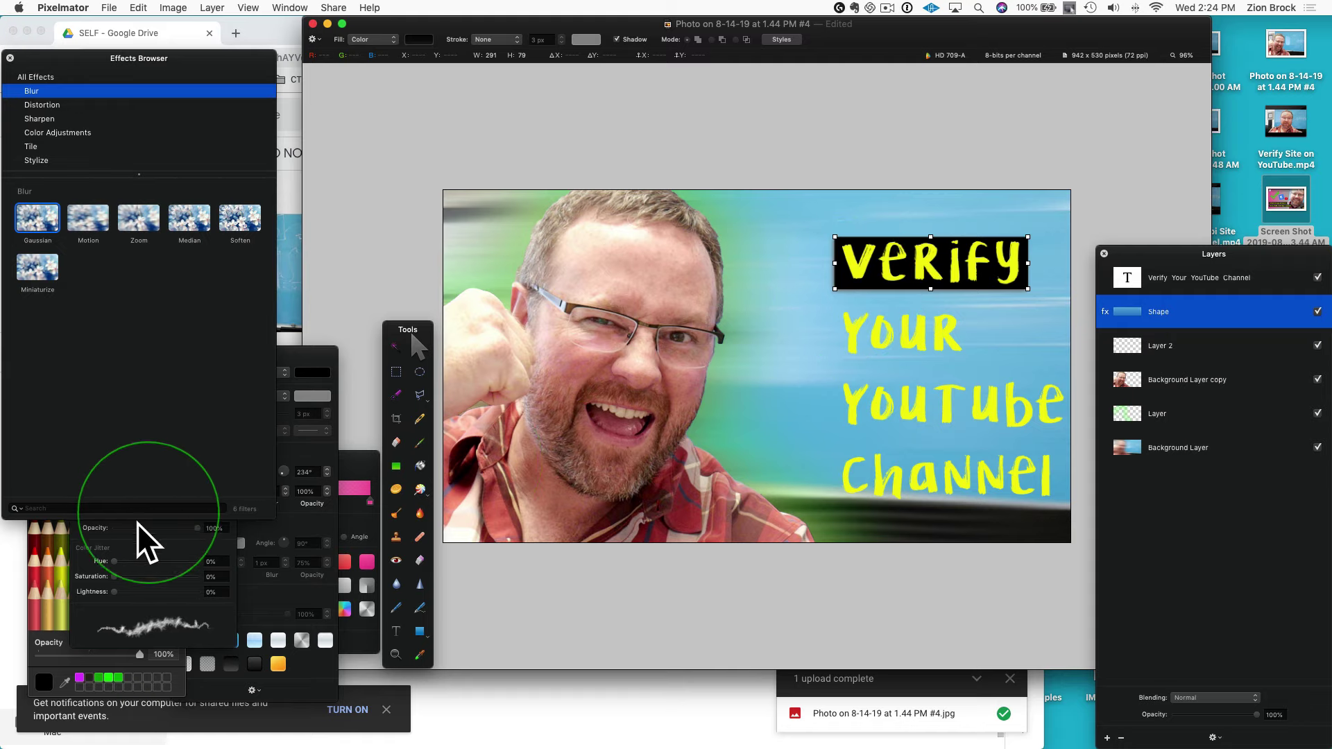
Bring the Styles palette to the front and examine the shadow settings of the black rectangle
{"action": "left_click", "coordinate": [208, 635]}
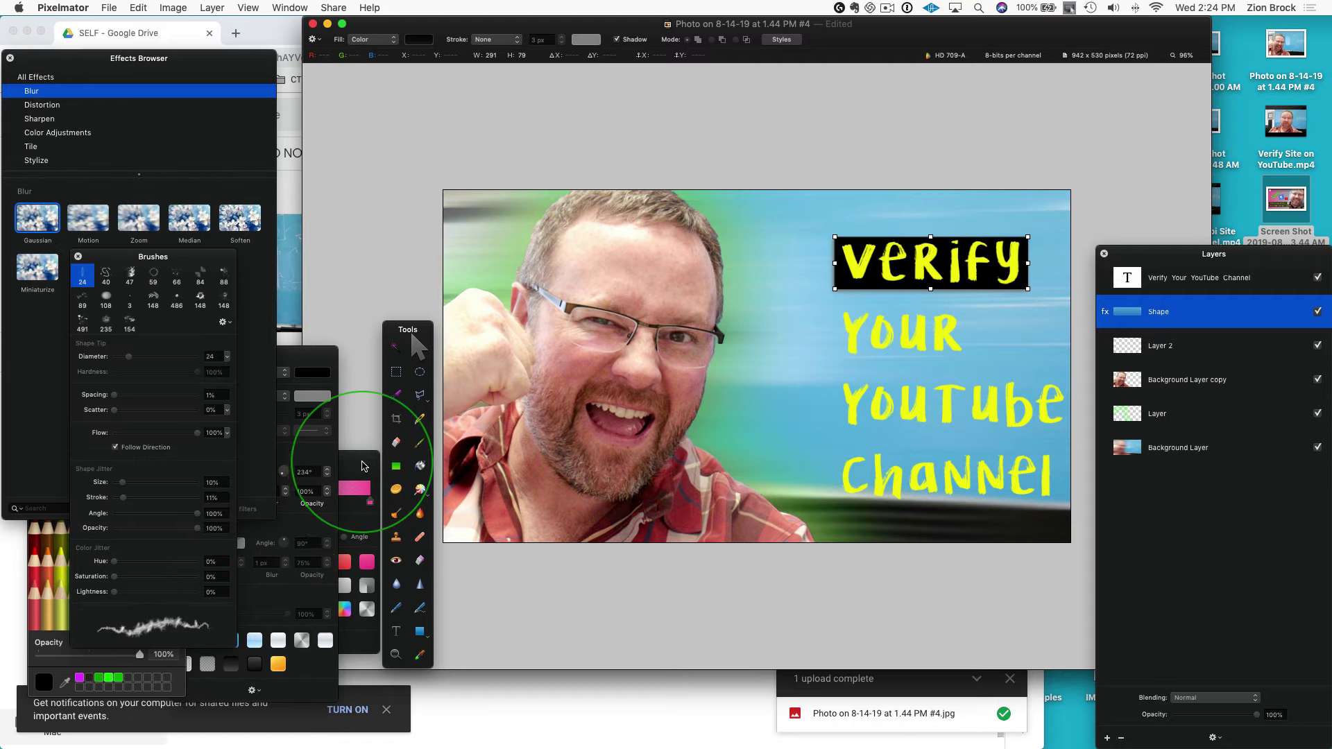
{"action": "left_click", "coordinate": [344, 498]}
{"action": "left_click", "coordinate": [304, 694]}
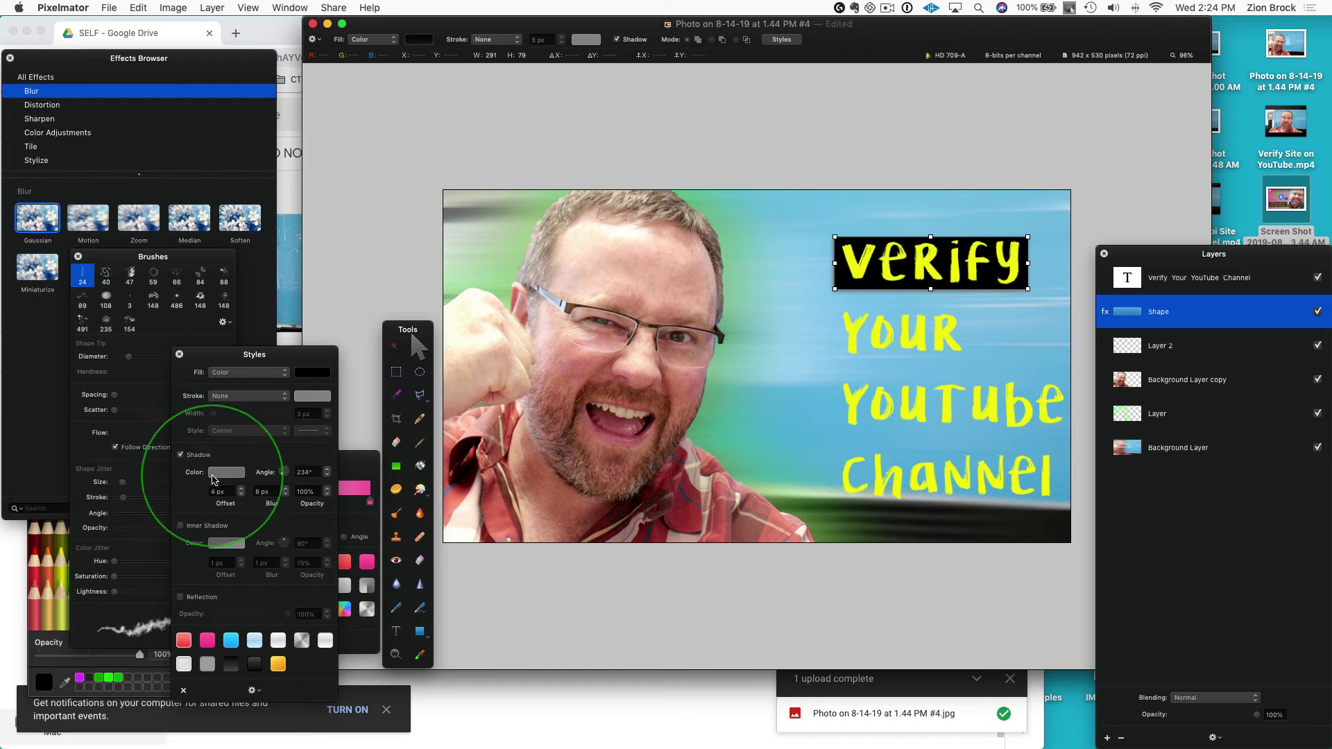
Duplicate the black rectangle twice and place the copies behind the words Your and YouTube
{"action": "right_click", "coordinate": [1172, 312]}
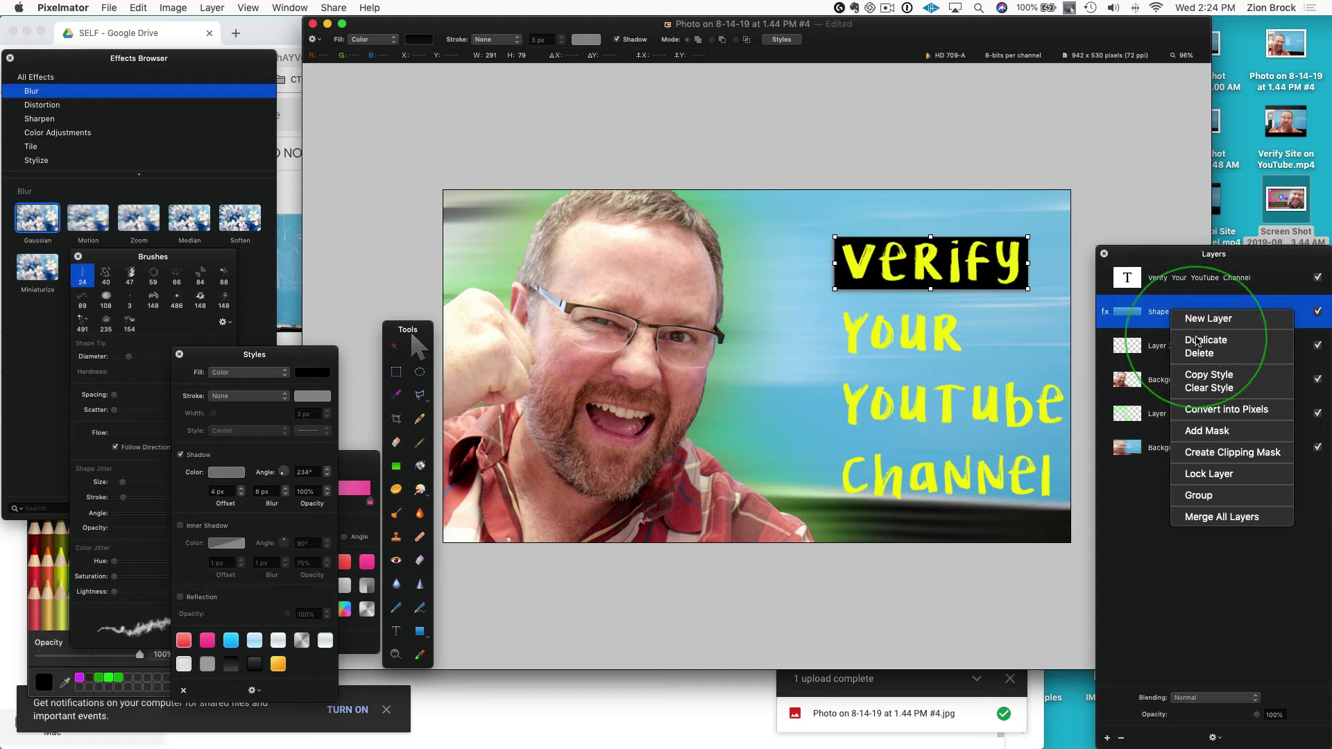
{"action": "left_click", "coordinate": [1198, 340]}
{"action": "left_click_drag", "start_coordinate": [978, 264], "coordinate": [914, 408]}
{"action": "right_click", "coordinate": [1110, 312]}
{"action": "left_click", "coordinate": [1172, 337]}
Duplicate the black rectangle once more and align the copy behind the word Channel
{"action": "right_click", "coordinate": [1148, 318]}
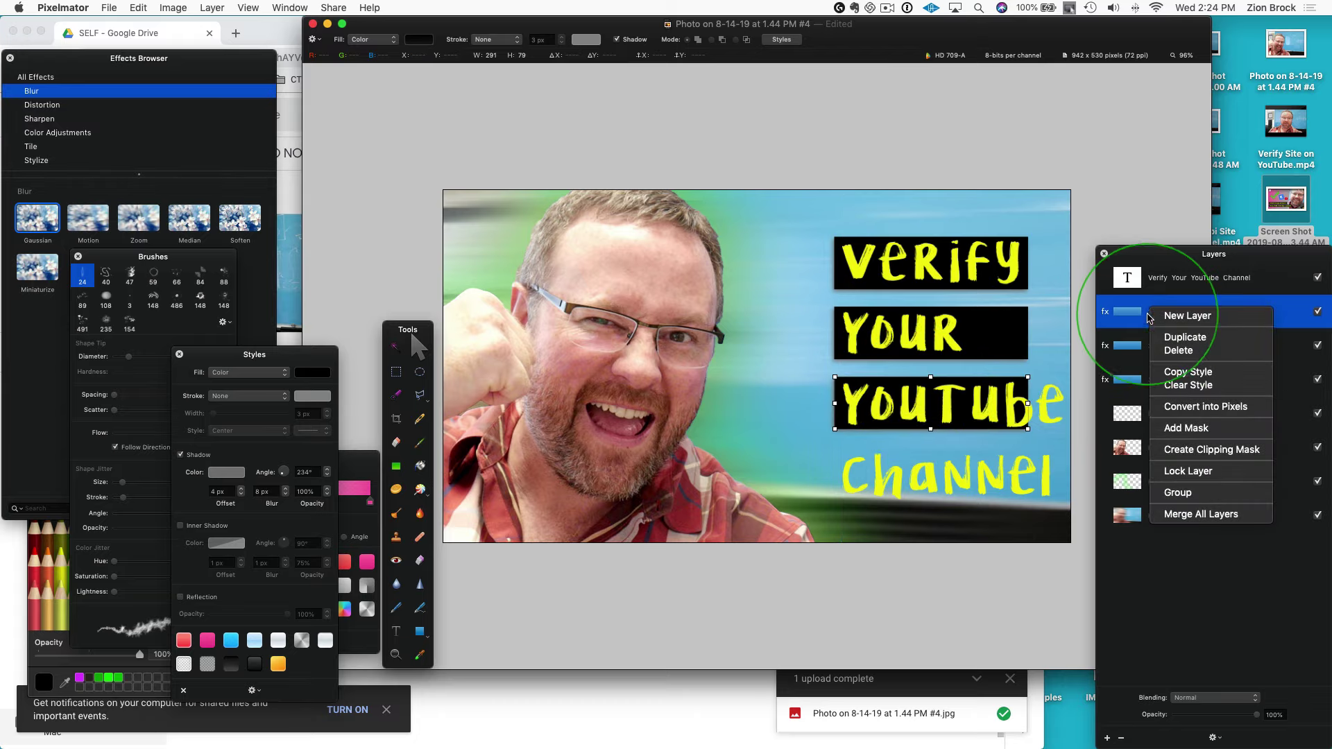
{"action": "left_click", "coordinate": [1185, 337]}
{"action": "left_click_drag", "start_coordinate": [929, 409], "coordinate": [917, 470]}
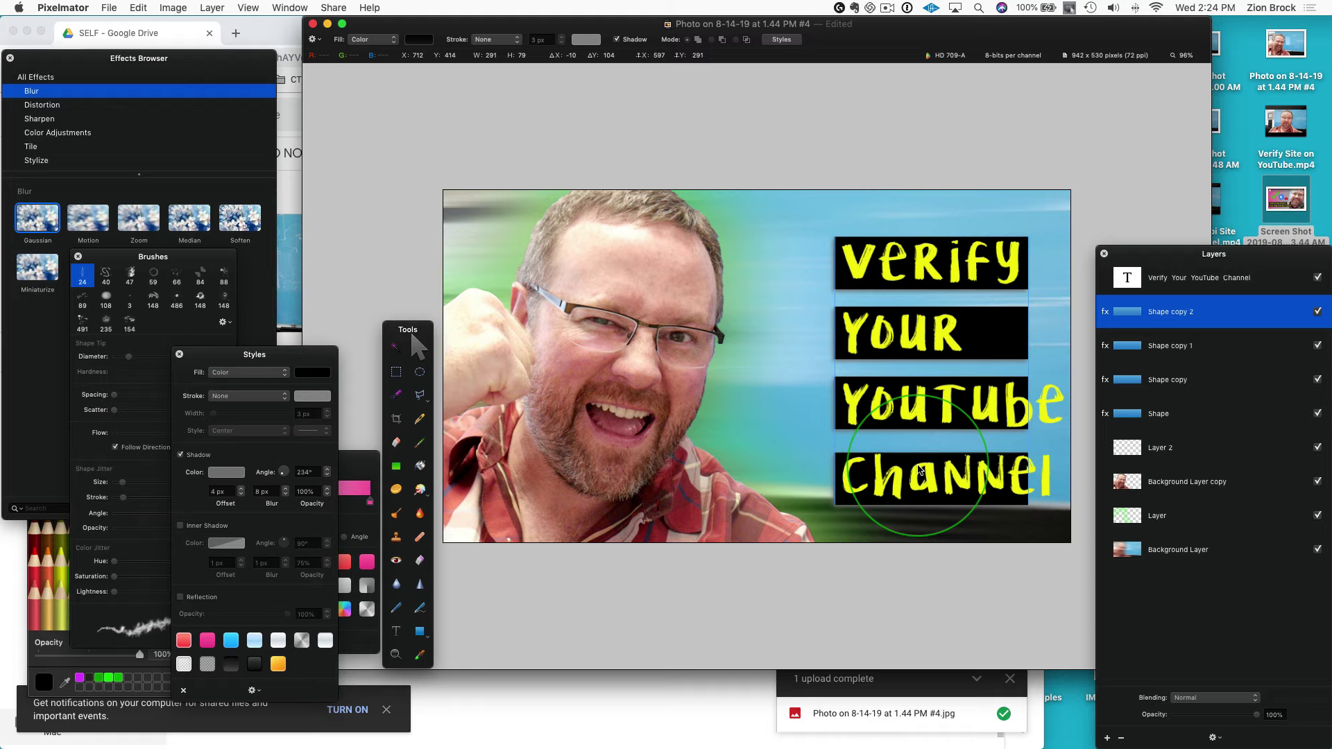
{"action": "key", "text": "Up"}
{"action": "key", "text": "Up"}
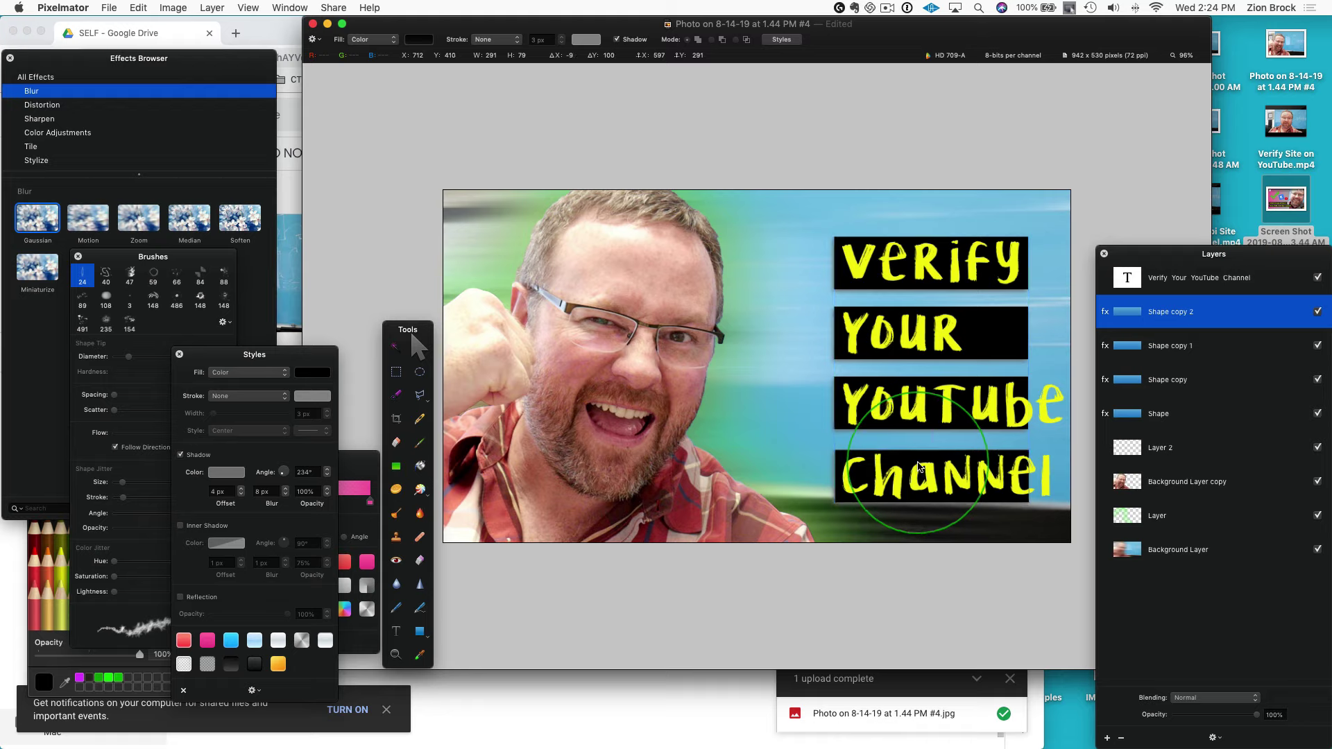
Fit the rectangles to their words: widen Channel's to about 337 px, widen YouTube's, and narrow Your's to about 201 px
{"action": "left_click_drag", "start_coordinate": [1029, 476], "coordinate": [1060, 476]}
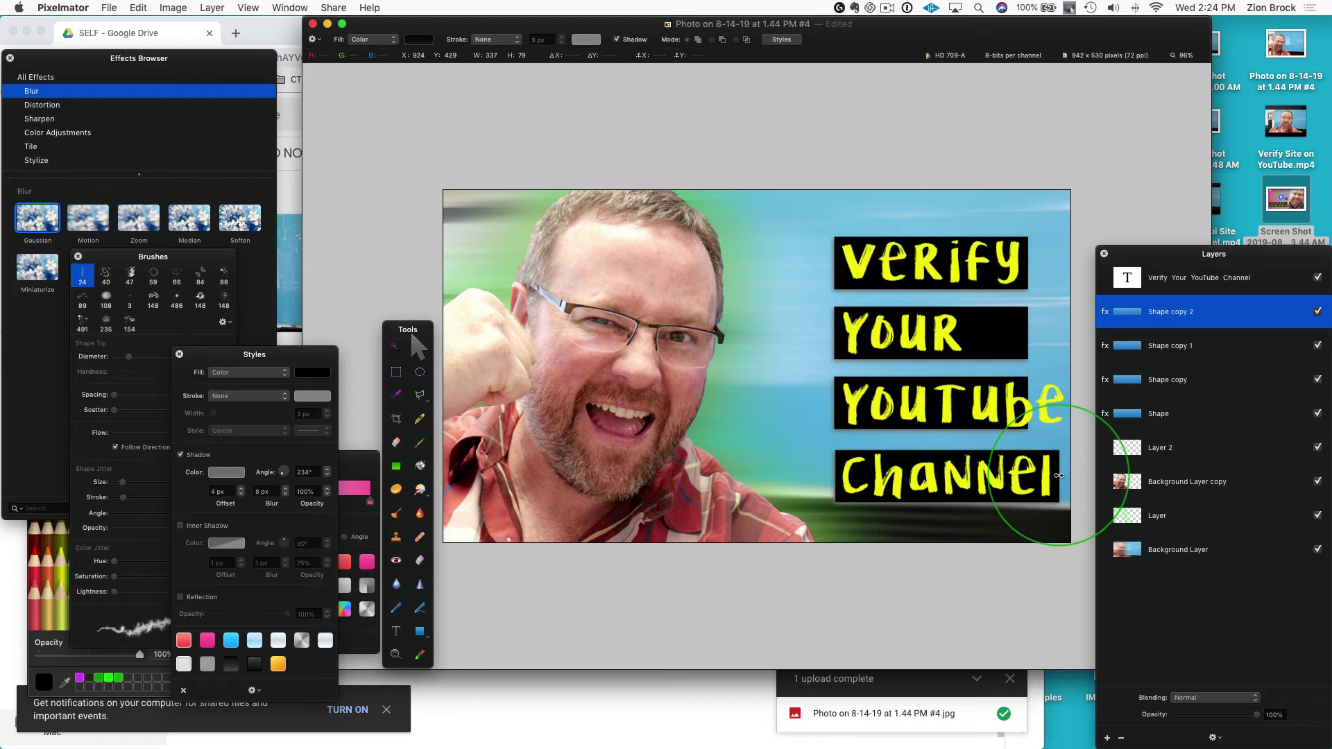
{"action": "left_click", "coordinate": [999, 334]}
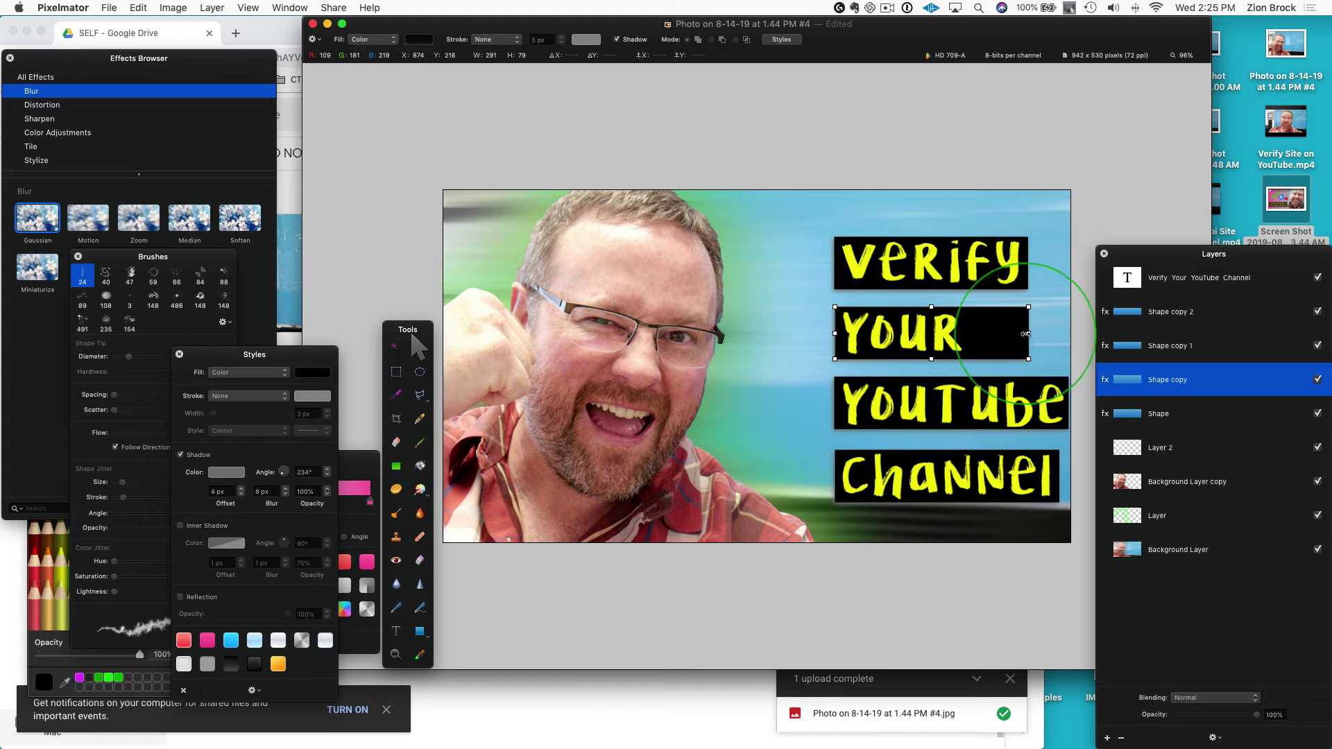
{"action": "left_click_drag", "start_coordinate": [1031, 338], "coordinate": [969, 335]}
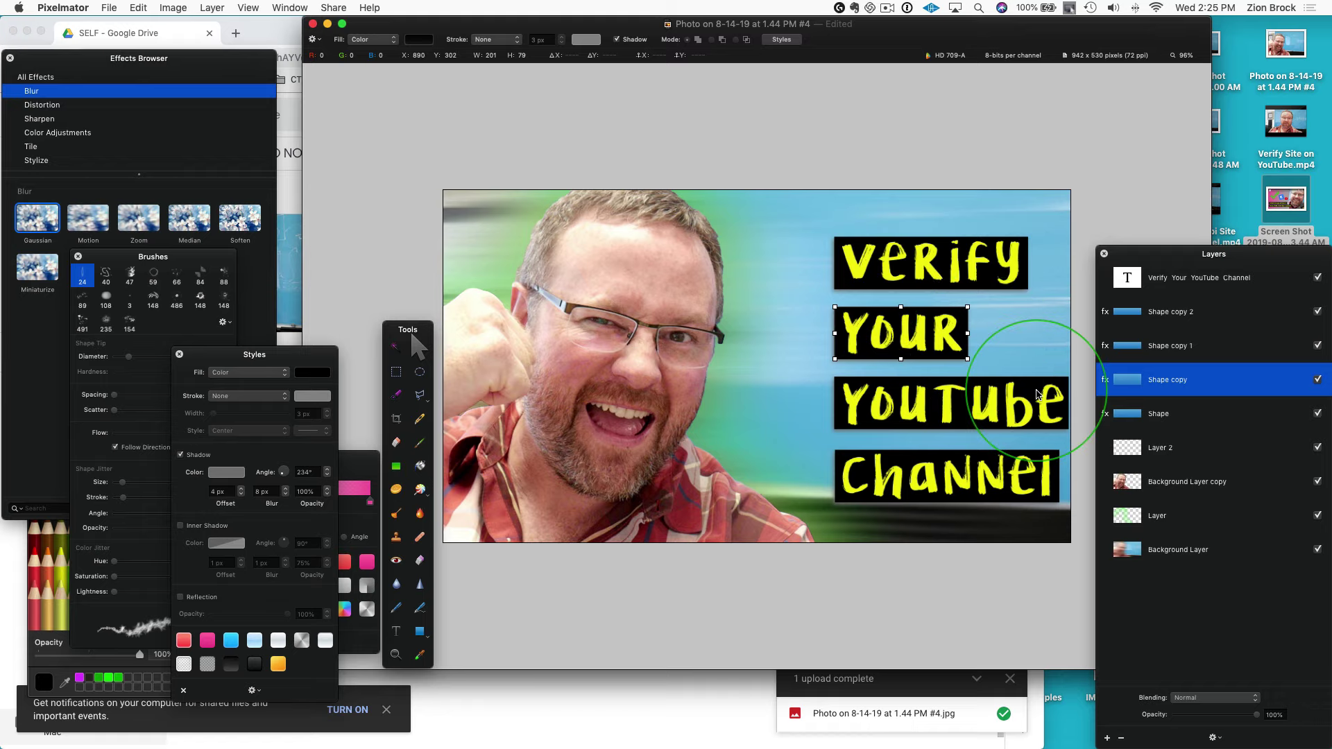
Group the Verify Your YouTube Channel text layer with its four black Shape layers
{"action": "left_click", "coordinate": [1180, 413]}
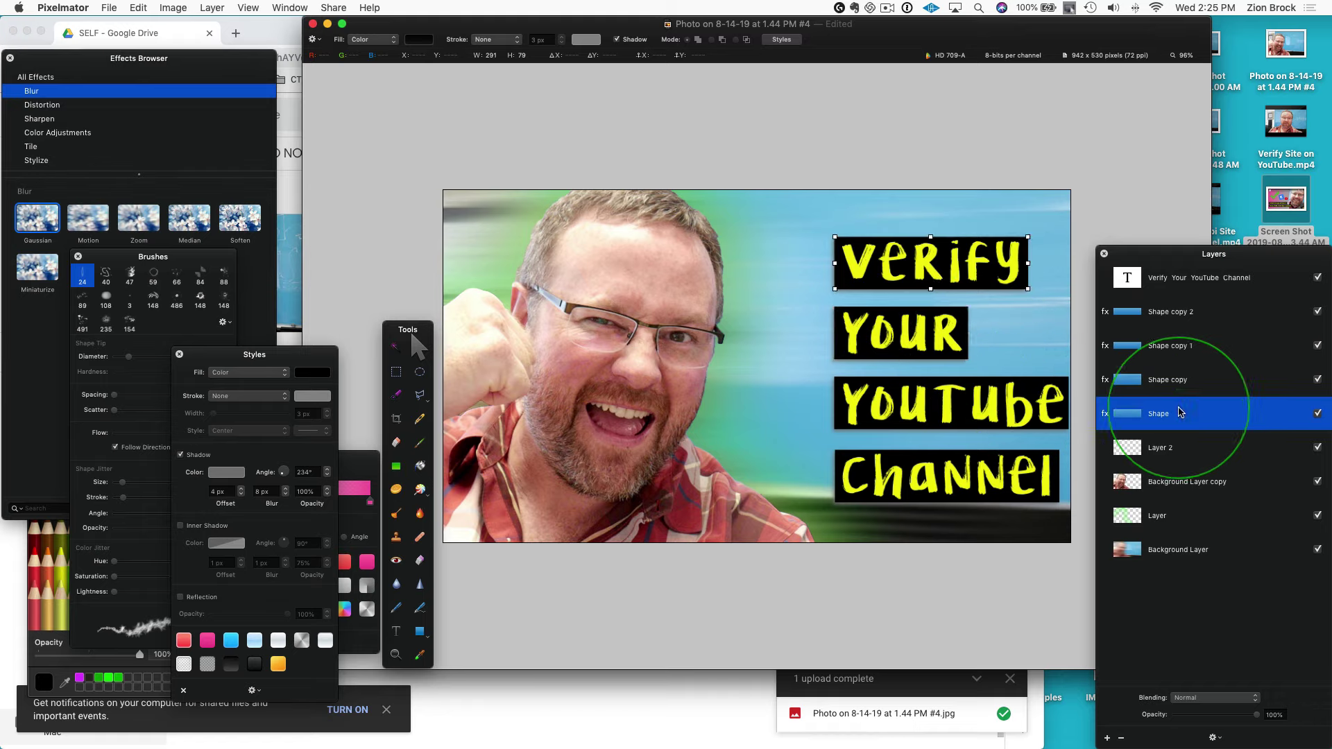
{"action": "left_click", "coordinate": [1168, 279], "text": "shift"}
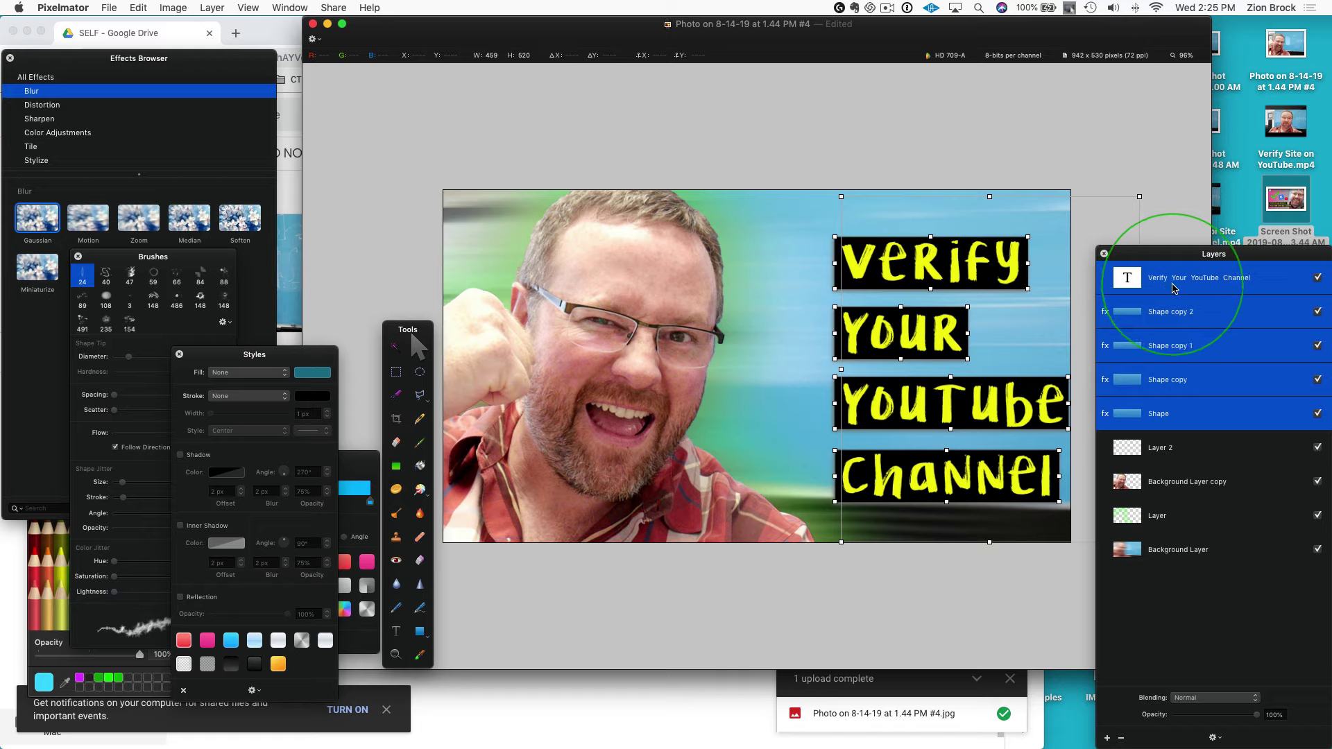
{"action": "right_click", "coordinate": [1172, 287]}
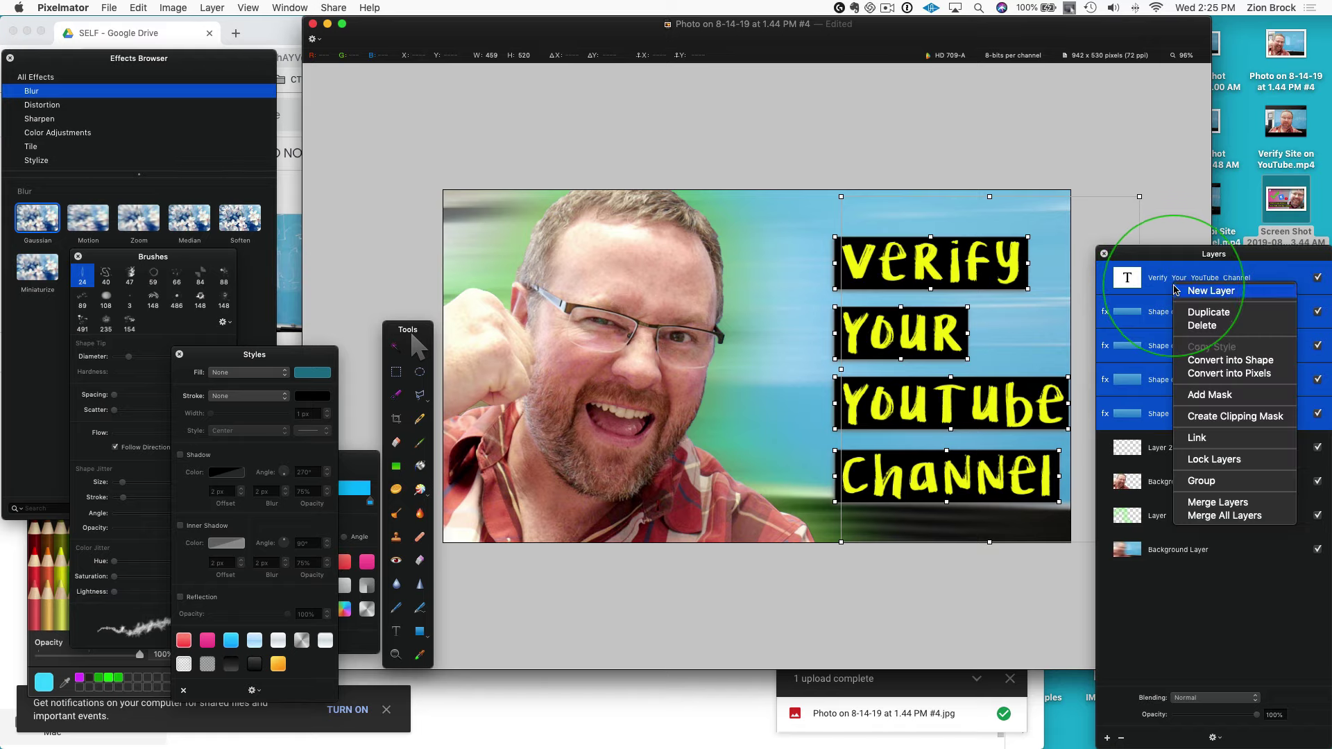
{"action": "left_click", "coordinate": [1205, 481]}
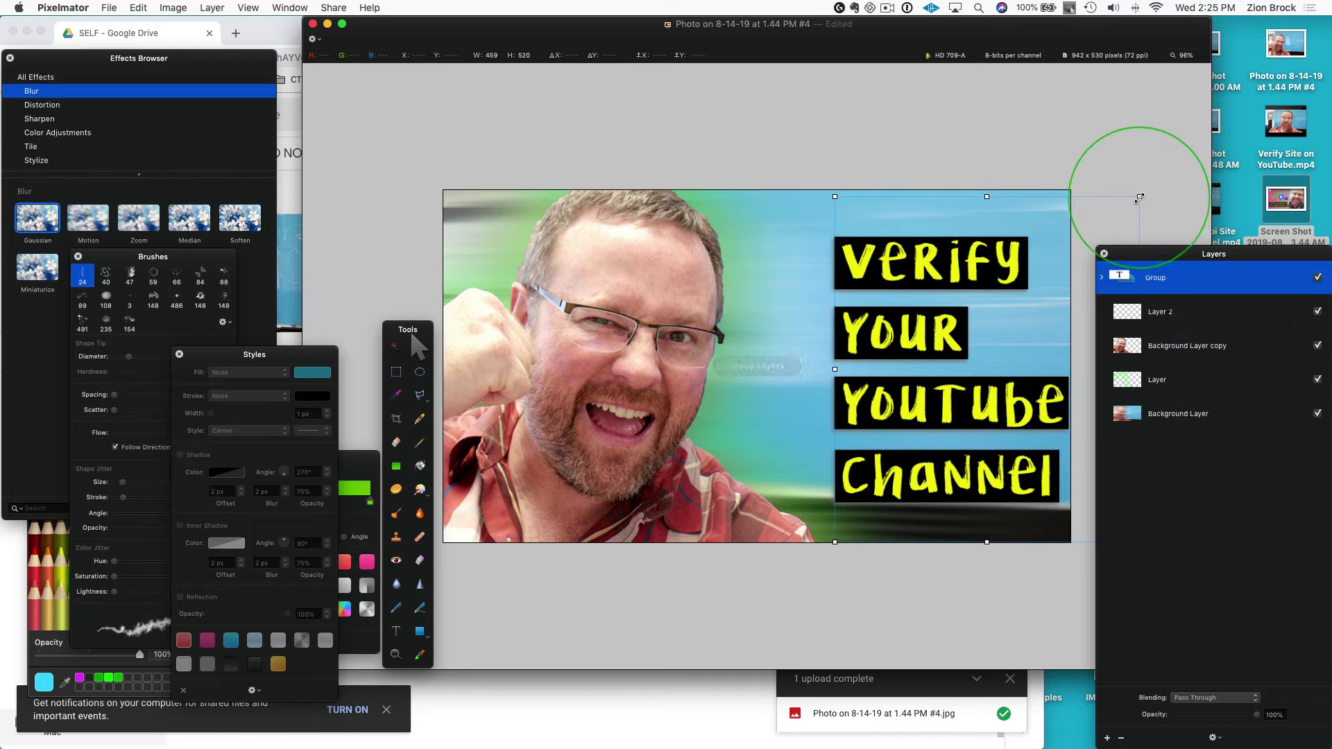
Scale the title group to about 87.5% and reposition it within the blue background area
{"action": "left_click_drag", "start_coordinate": [1139, 199], "coordinate": [1117, 220]}
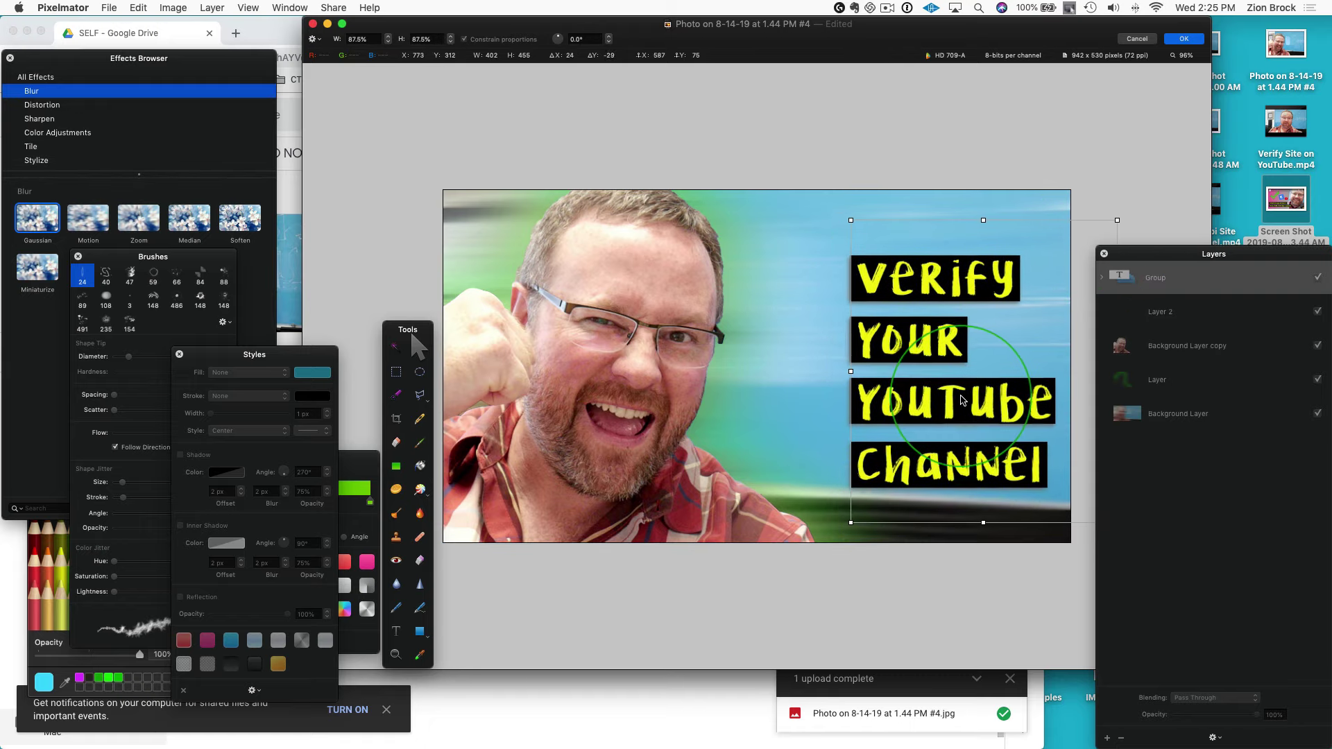
{"action": "left_click_drag", "start_coordinate": [961, 400], "coordinate": [954, 400]}
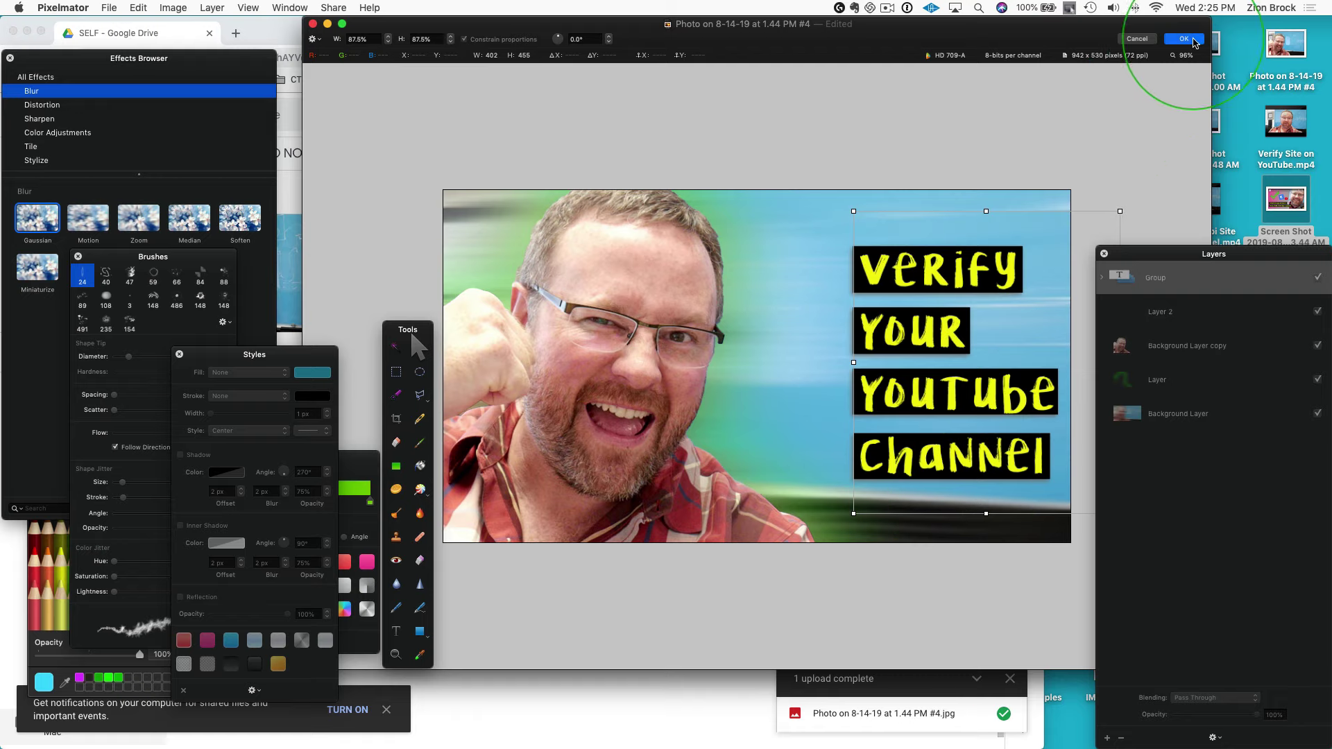
{"action": "left_click", "coordinate": [1192, 39]}
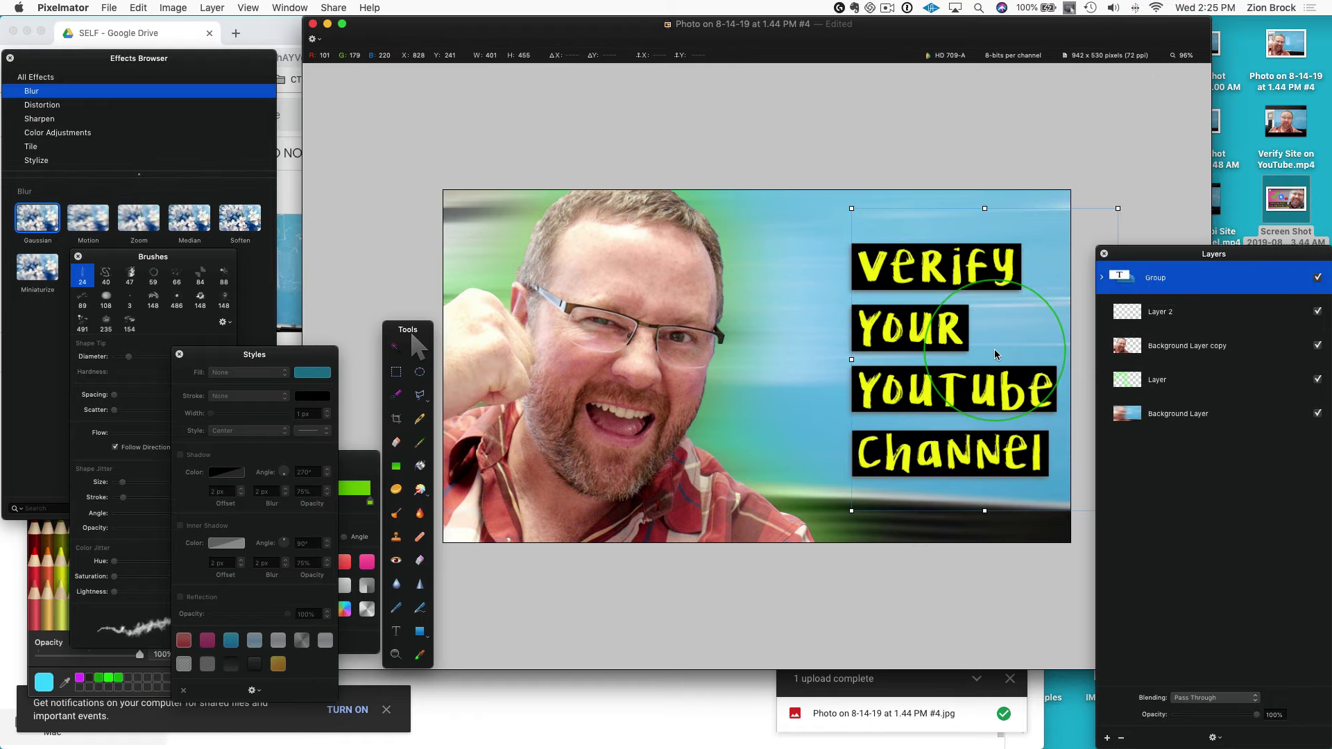
Select the Background Layer copy and move the overlapping palettes beneath the Effects Browser out of the way
{"action": "left_click", "coordinate": [1155, 413]}
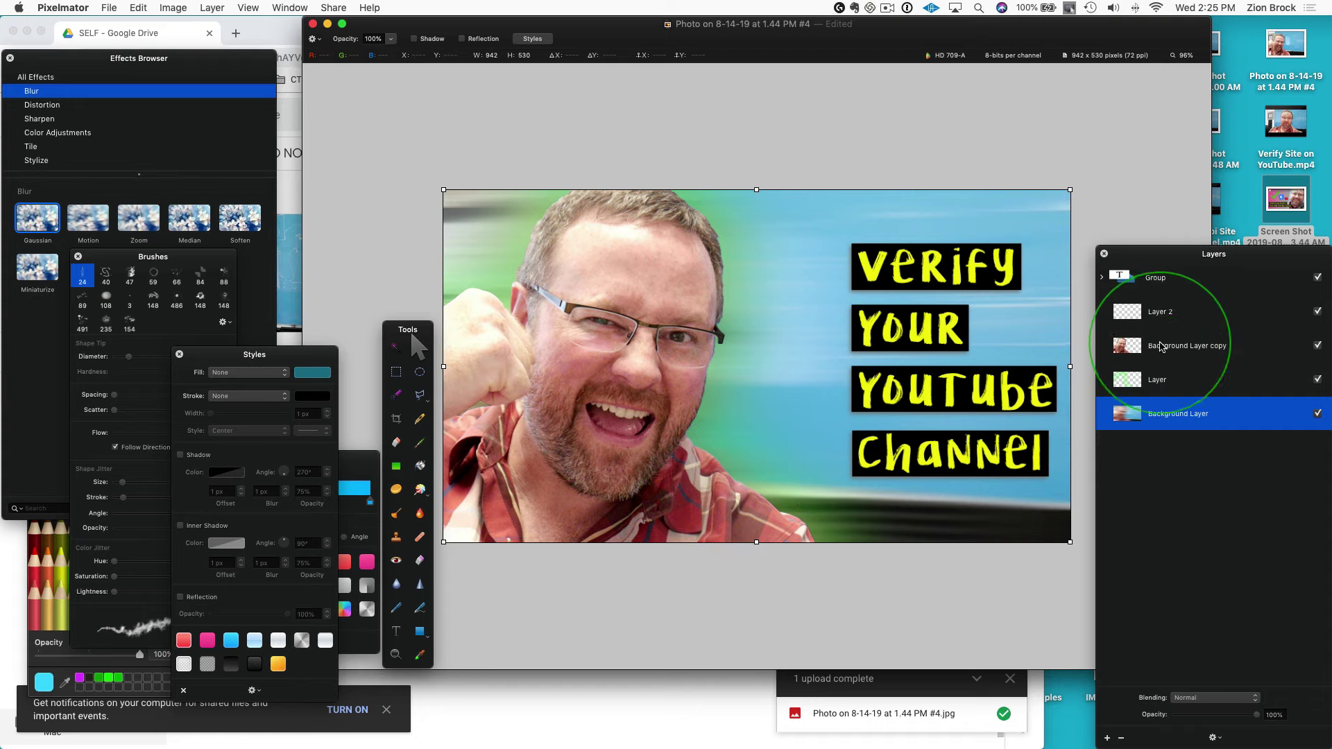
{"action": "left_click", "coordinate": [1183, 346]}
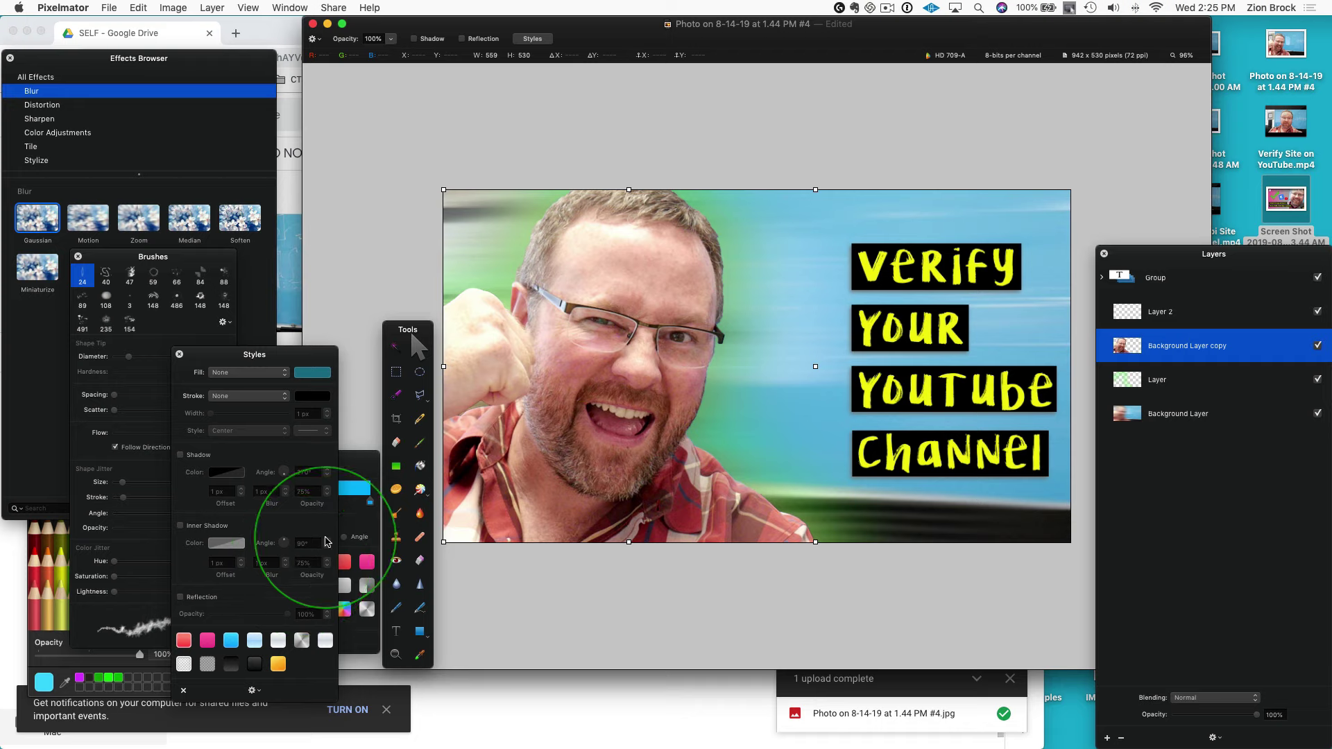
{"action": "mouse_move", "coordinate": [181, 257]}
{"action": "left_mouse_down"}
{"action": "mouse_move", "coordinate": [104, 327]}
{"action": "mouse_move", "coordinate": [92, 389]}
{"action": "left_mouse_up"}
{"action": "mouse_move", "coordinate": [262, 355]}
{"action": "left_mouse_down"}
{"action": "mouse_move", "coordinate": [169, 392]}
{"action": "mouse_move", "coordinate": [98, 455]}
{"action": "left_mouse_up"}
{"action": "left_click_drag", "start_coordinate": [297, 459], "coordinate": [187, 383]}
Browse the effect categories and show the Color Adjustments effects
{"action": "left_click", "coordinate": [253, 119]}
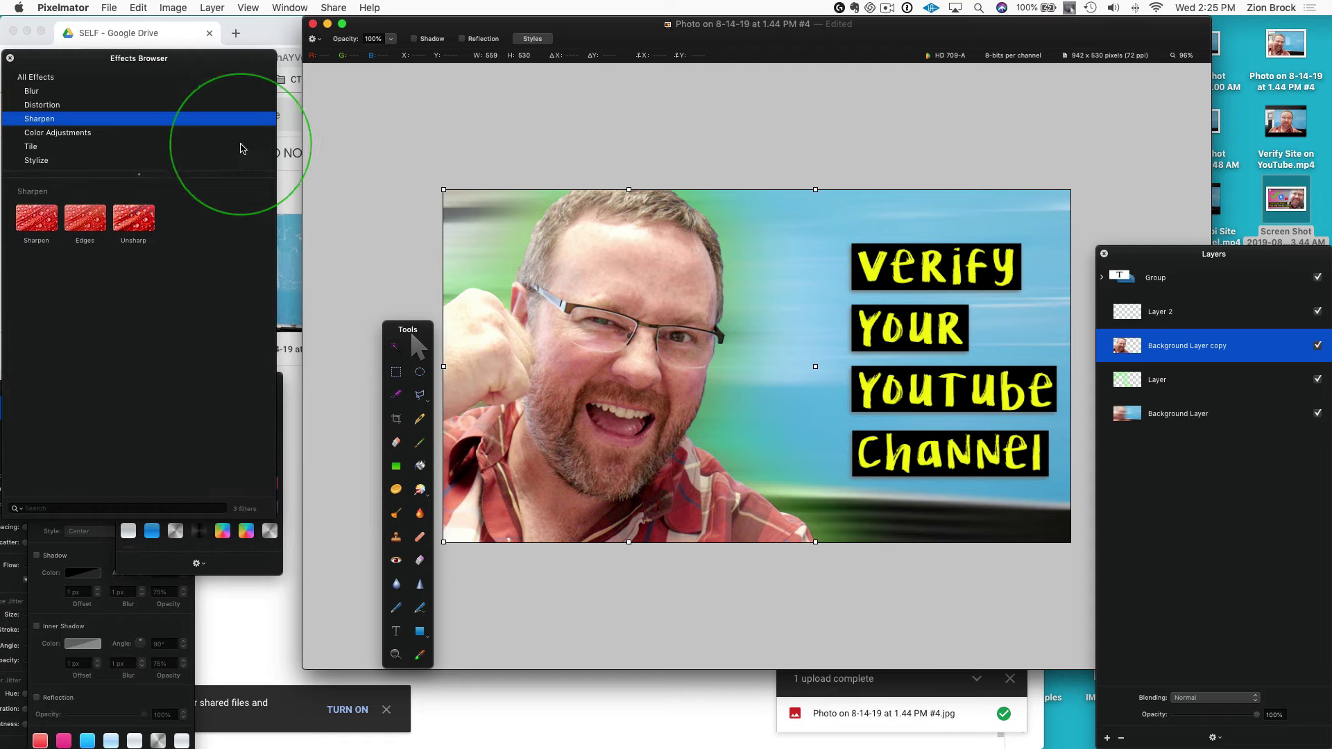
{"action": "left_click", "coordinate": [39, 88]}
{"action": "left_click", "coordinate": [40, 79]}
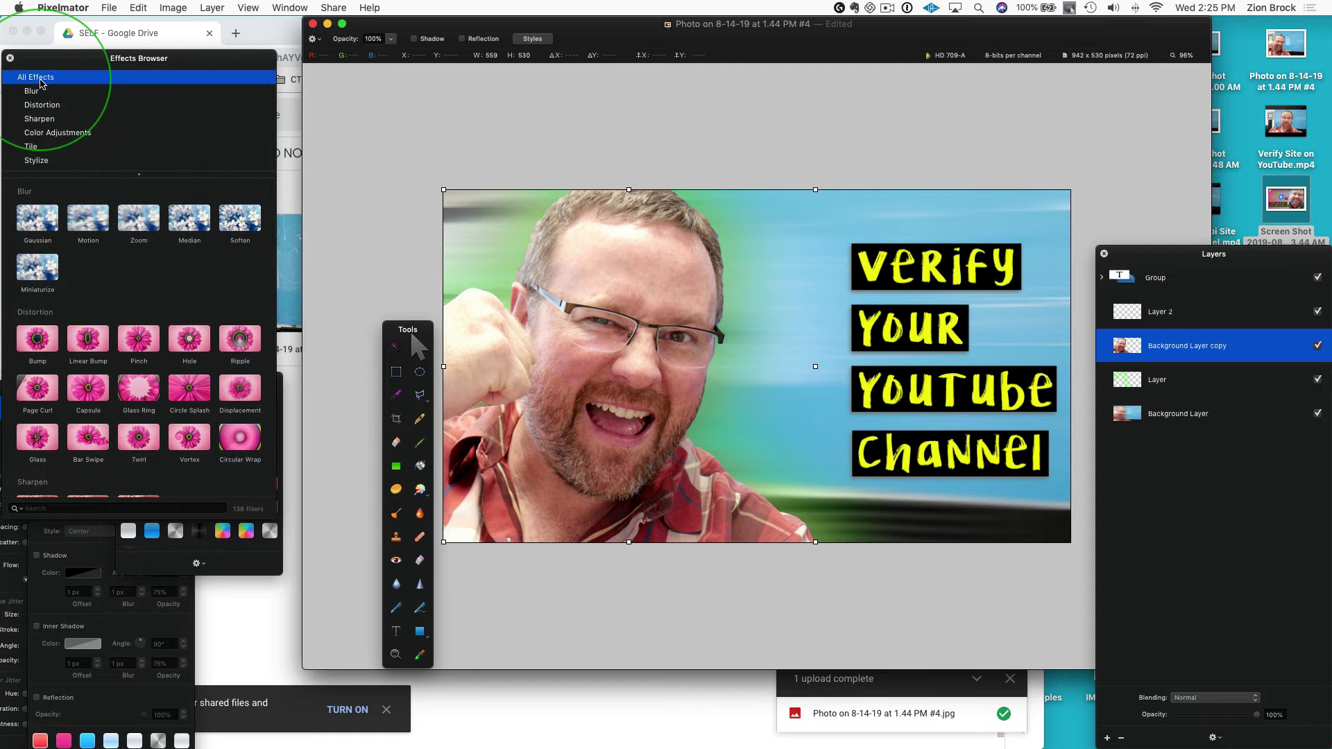
{"action": "left_click", "coordinate": [59, 136]}
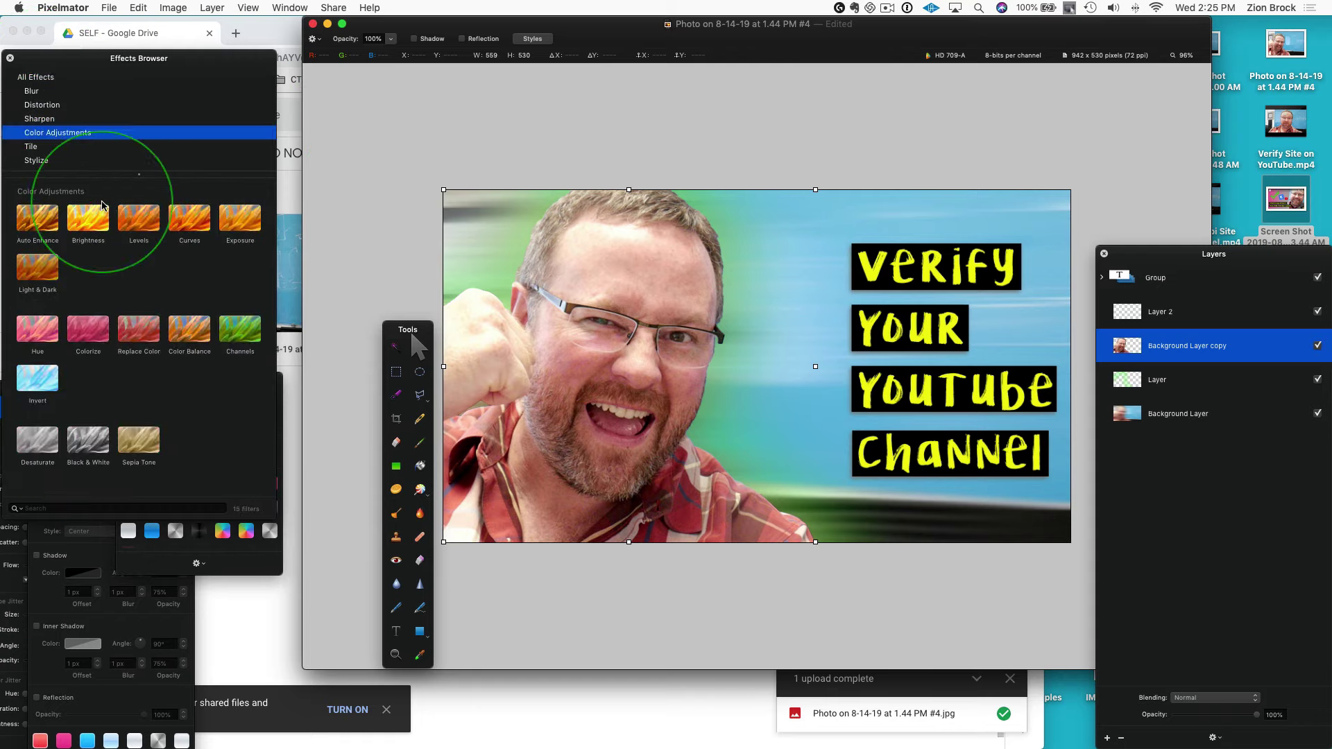
{"action": "double_click", "coordinate": [97, 448]}
{"action": "left_click_drag", "start_coordinate": [701, 137], "coordinate": [297, 204]}
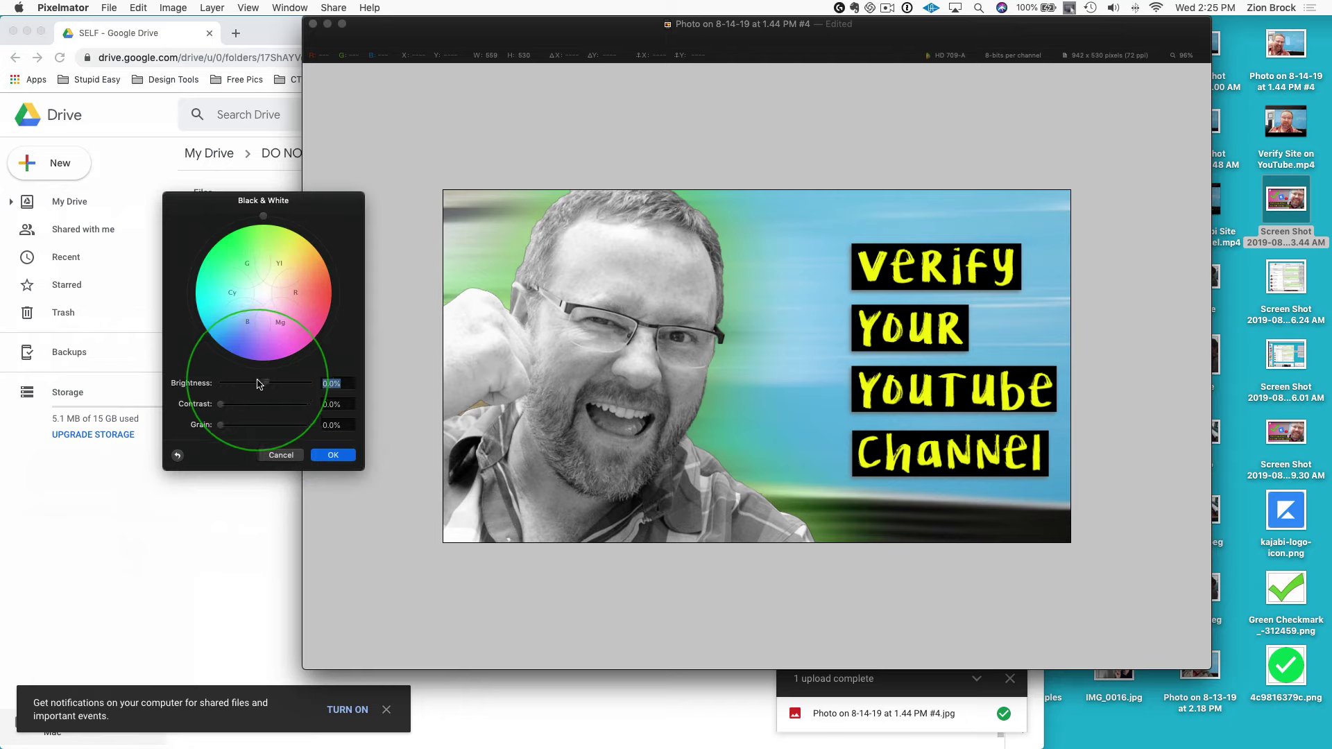
{"action": "left_click_drag", "start_coordinate": [258, 384], "coordinate": [258, 384]}
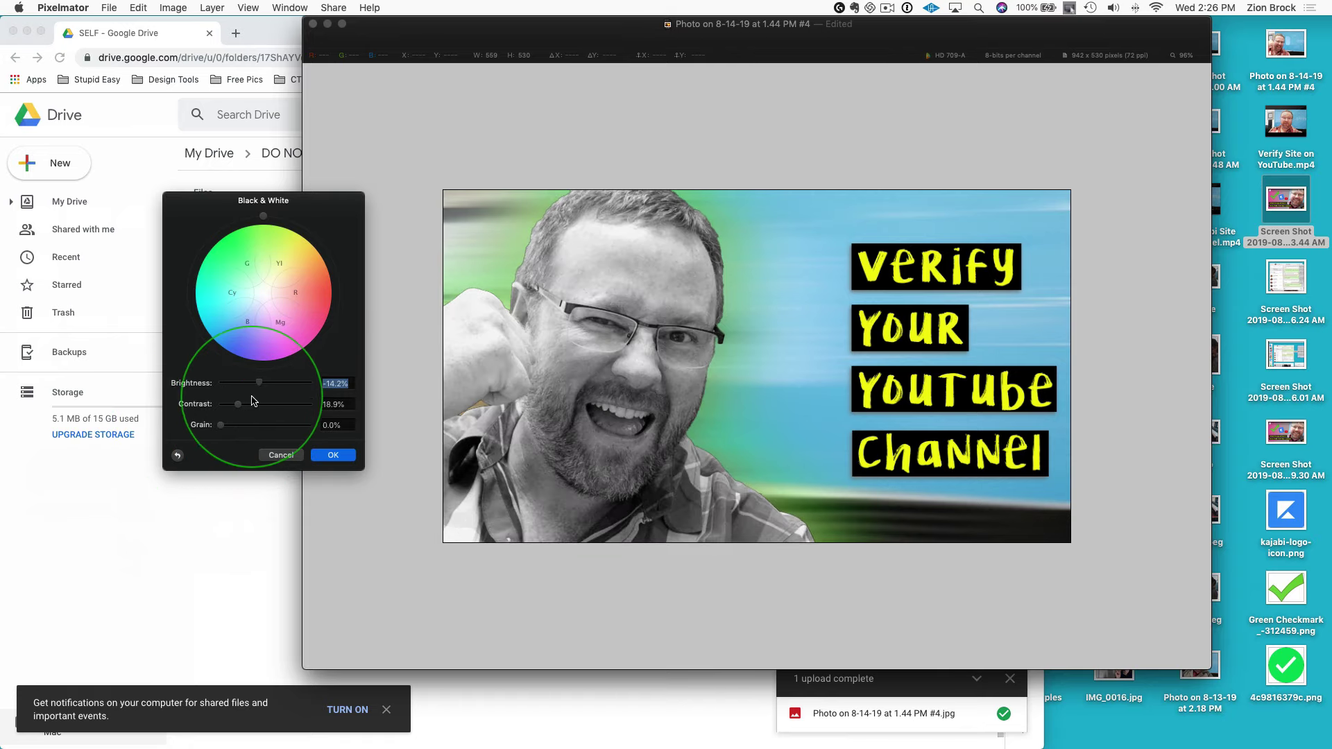
{"action": "left_click_drag", "start_coordinate": [258, 383], "coordinate": [263, 386]}
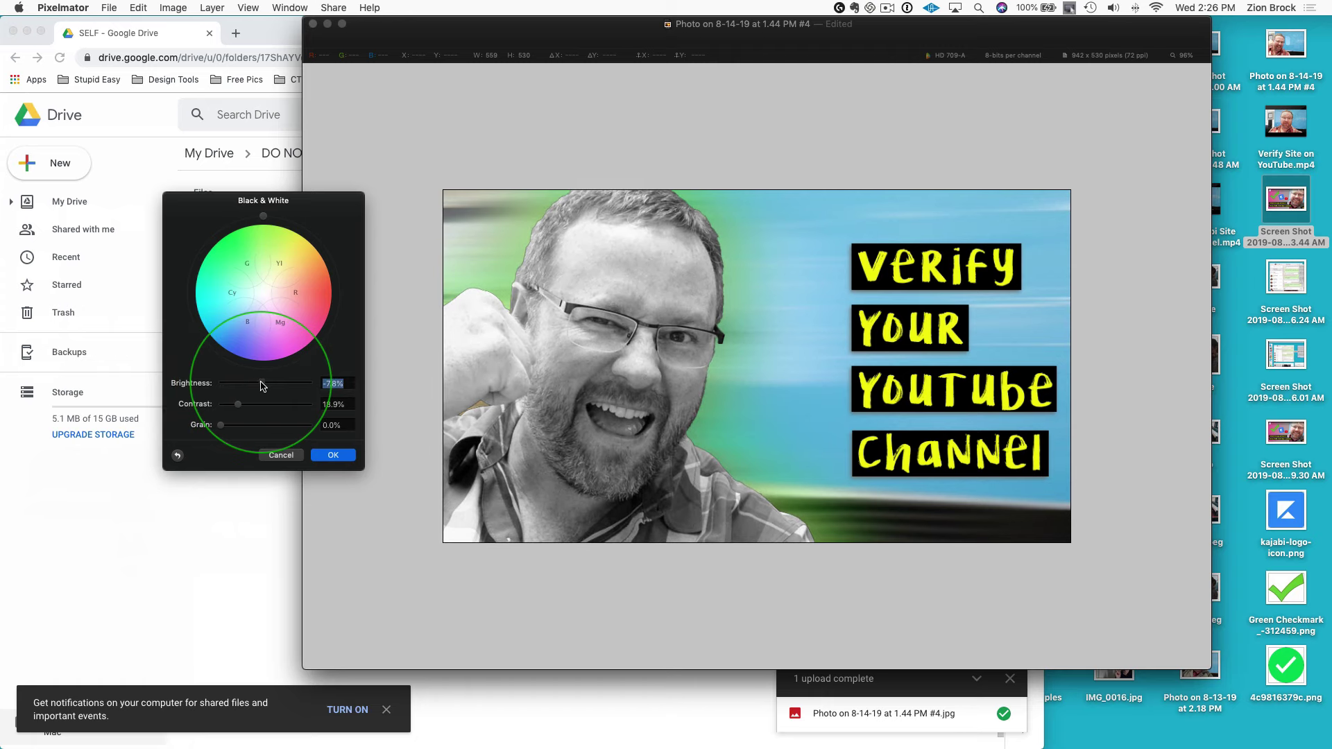
{"action": "left_click", "coordinate": [284, 457]}
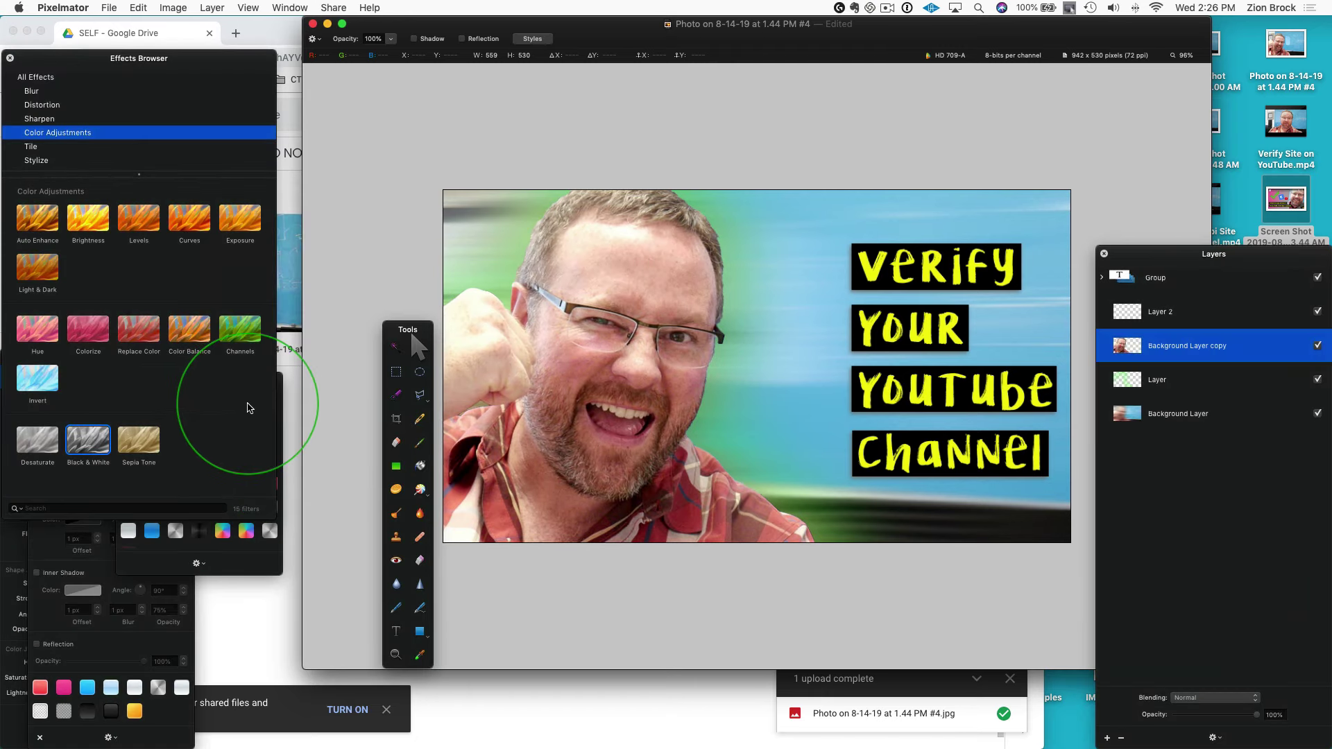
Apply Color Balance to the Background Layer copy with midtones Cyan/Red at about 9%
{"action": "double_click", "coordinate": [189, 330]}
{"action": "left_click_drag", "start_coordinate": [624, 172], "coordinate": [154, 181]}
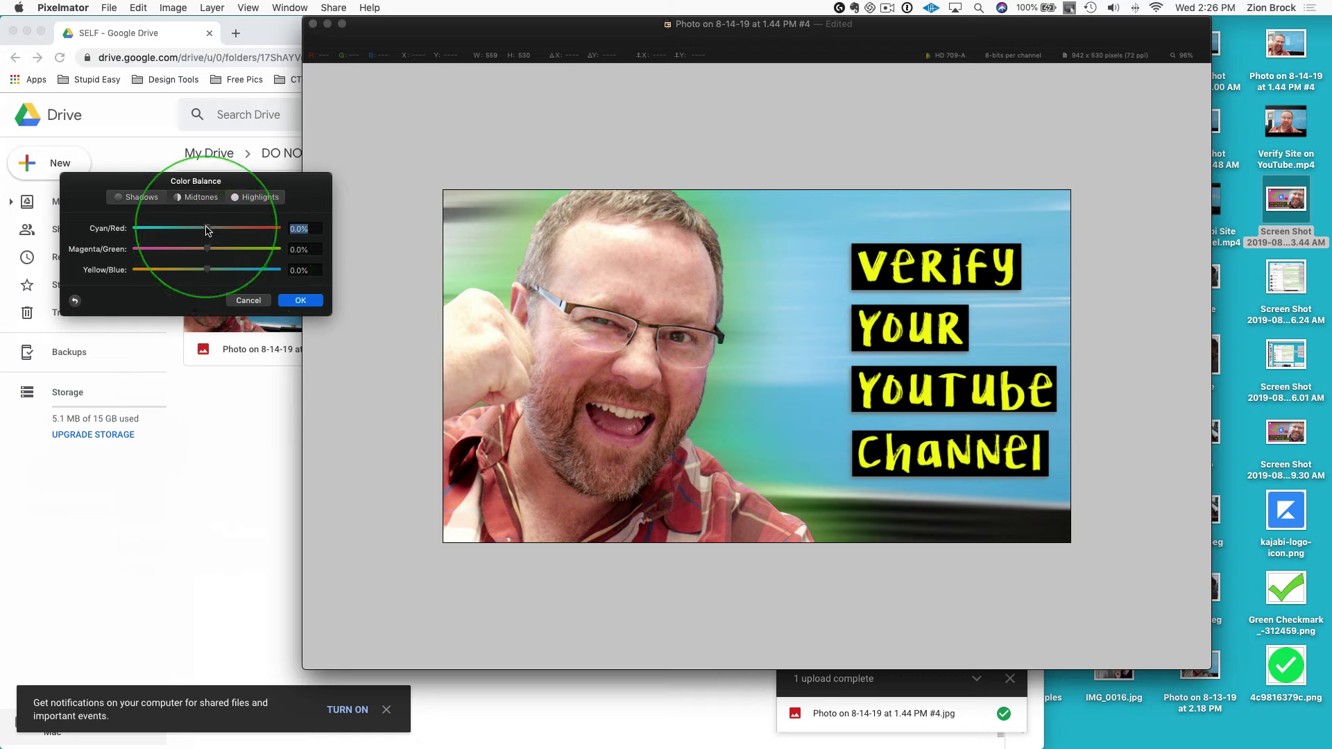
{"action": "mouse_move", "coordinate": [206, 228]}
{"action": "left_mouse_down"}
{"action": "mouse_move", "coordinate": [184, 231]}
{"action": "mouse_move", "coordinate": [218, 233]}
{"action": "left_mouse_up"}
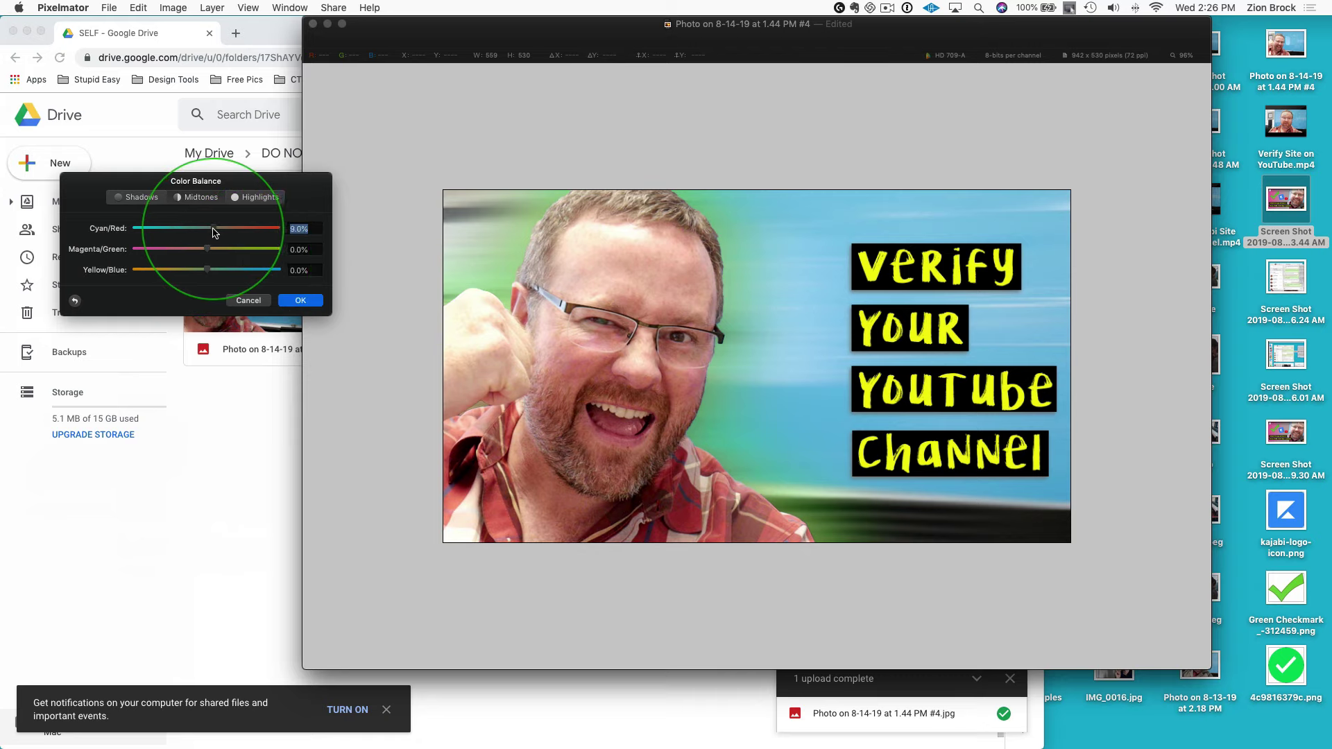
{"action": "left_click", "coordinate": [296, 300]}
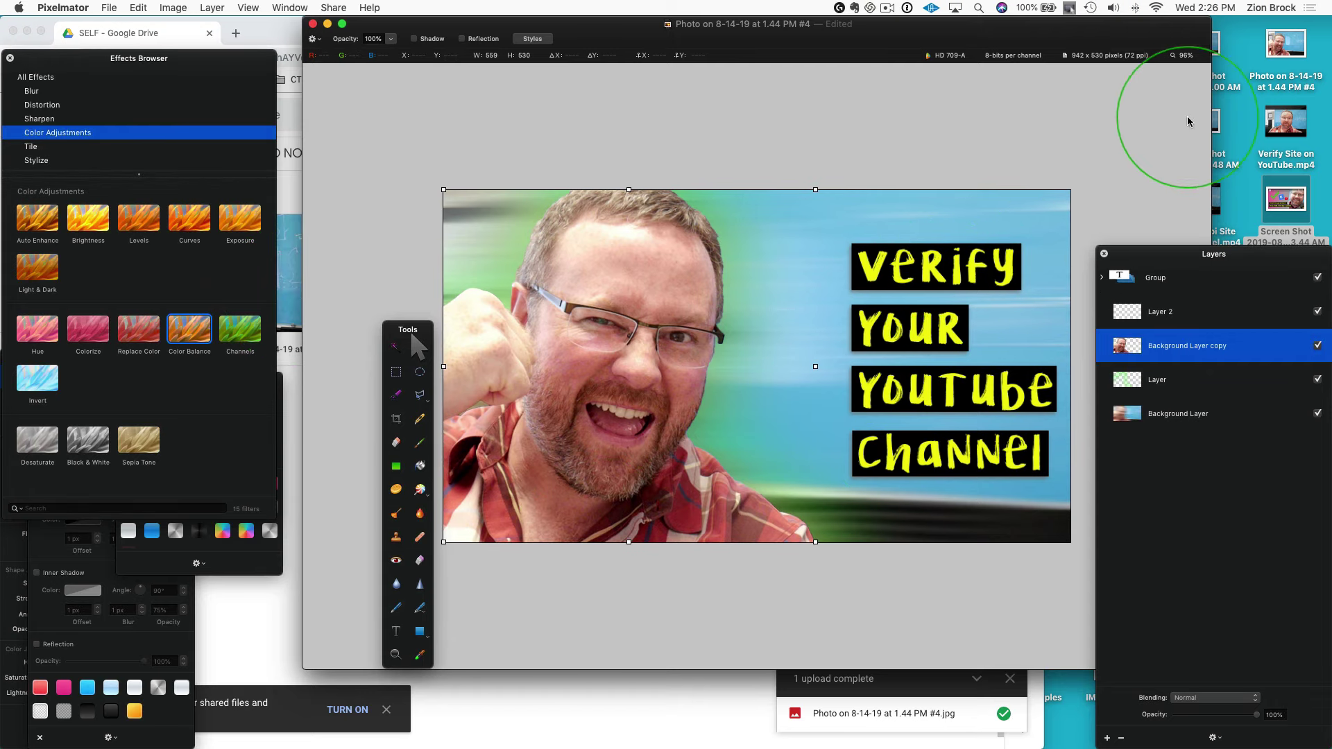
Add the Green Checkmark image from the desktop above the Background Layer copy, keeping the Layers palette clear of the desktop files
{"action": "left_click_drag", "start_coordinate": [1240, 248], "coordinate": [1049, 459]}
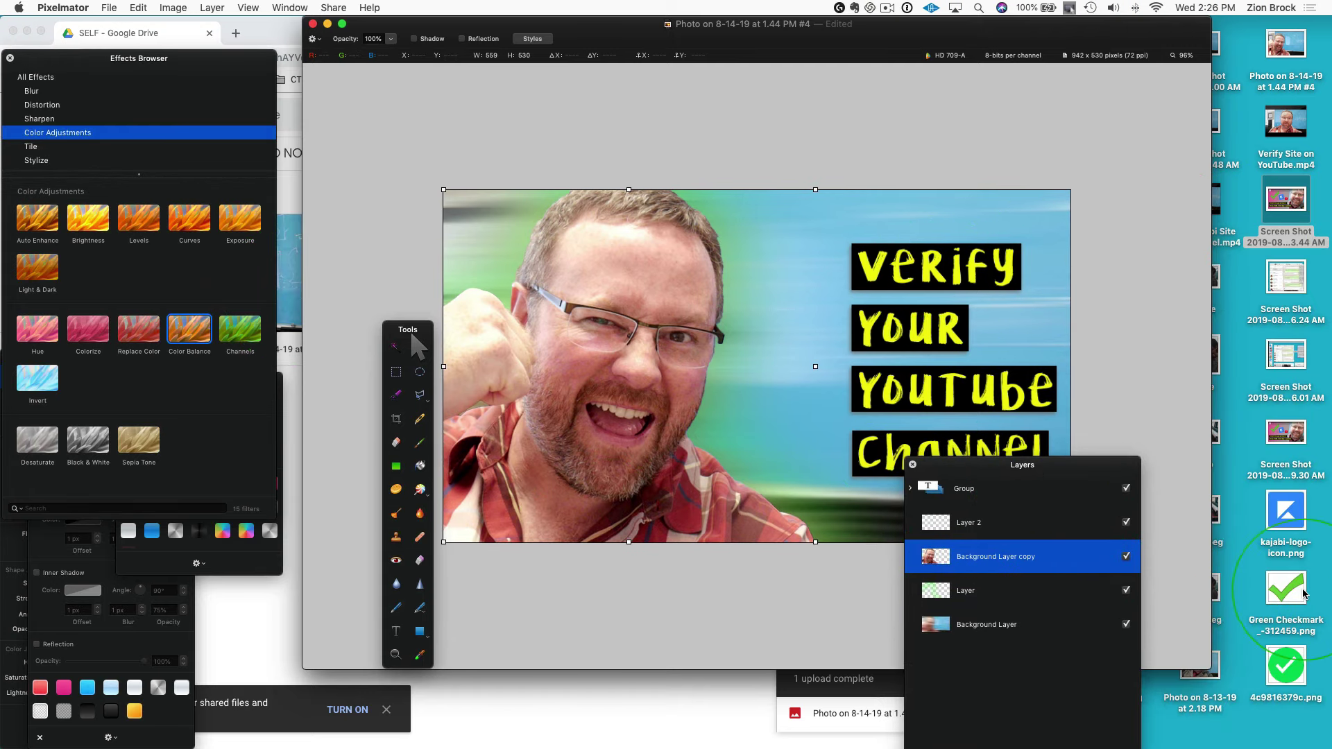
{"action": "left_click_drag", "start_coordinate": [1292, 593], "coordinate": [893, 240]}
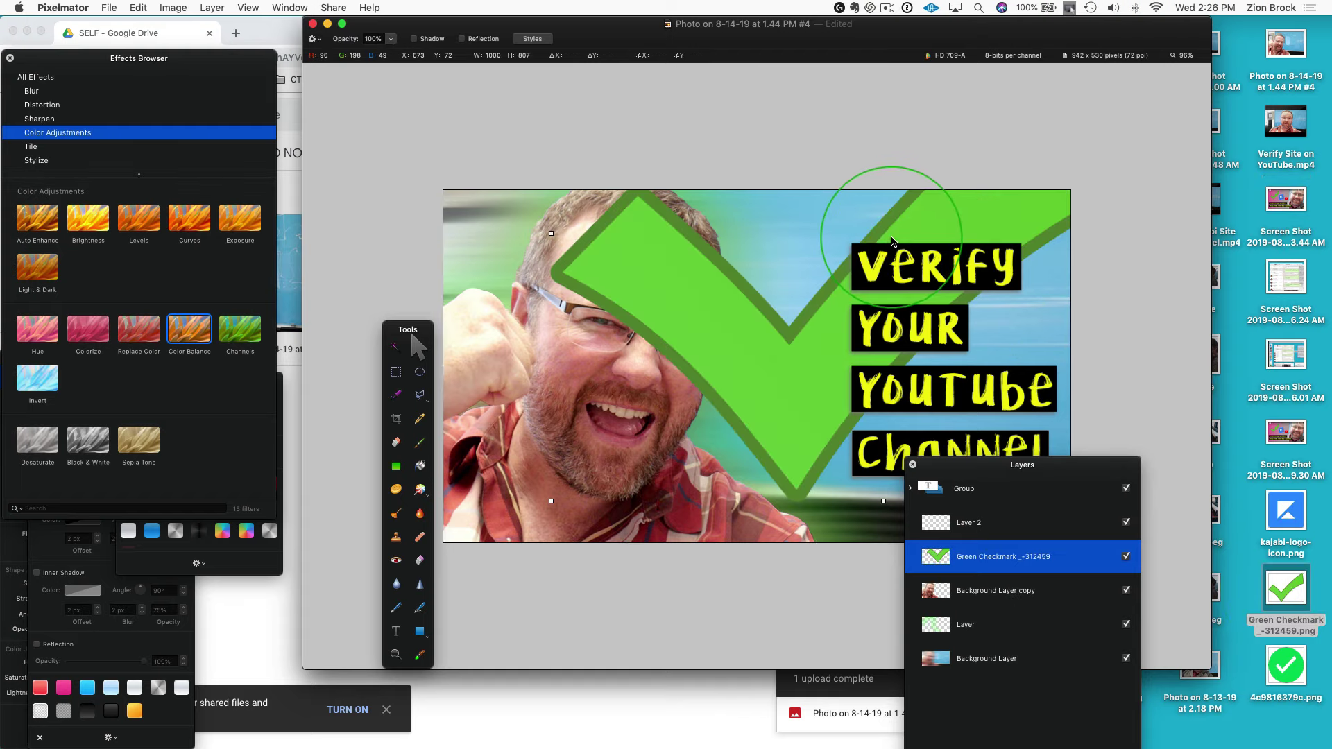
{"action": "left_click_drag", "start_coordinate": [776, 326], "coordinate": [659, 458]}
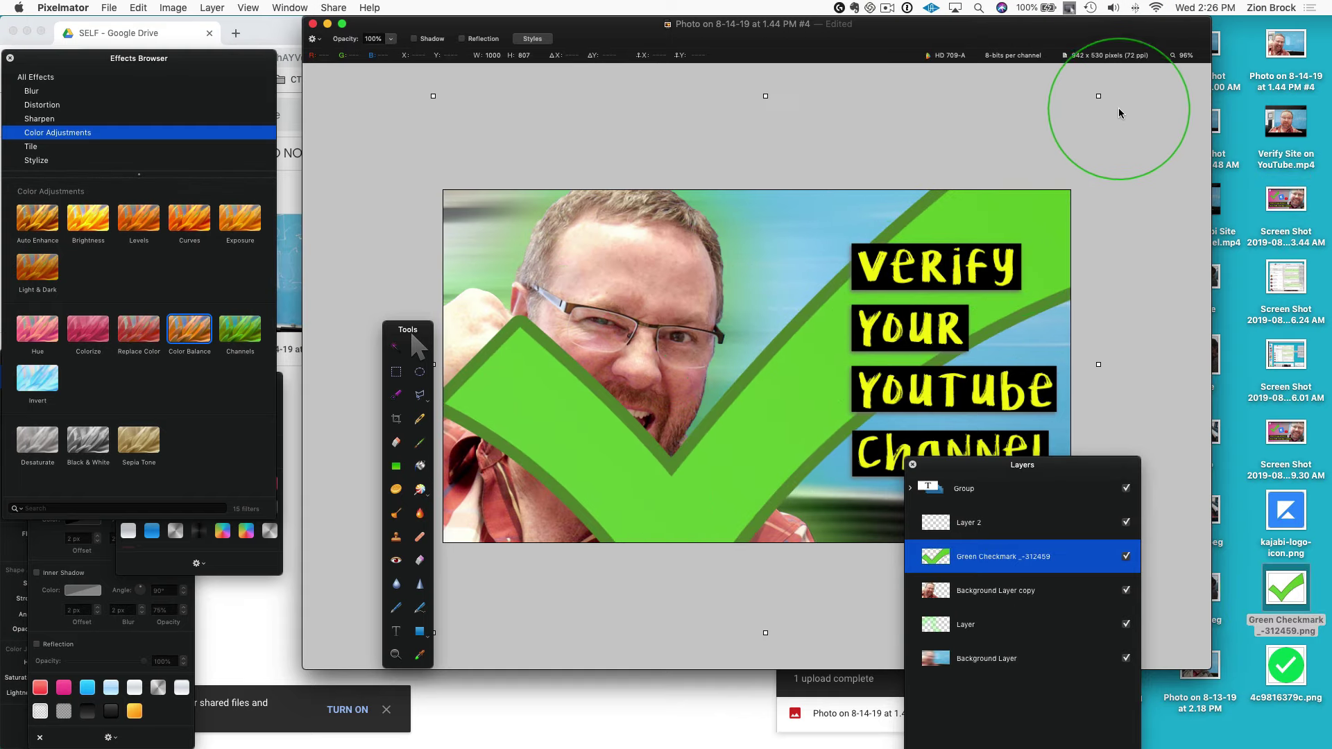
Scale the green checkmark proportionally to about 12.6% and place it beside the word "YOUR"
{"action": "left_click_drag", "start_coordinate": [1100, 94], "coordinate": [660, 411]}
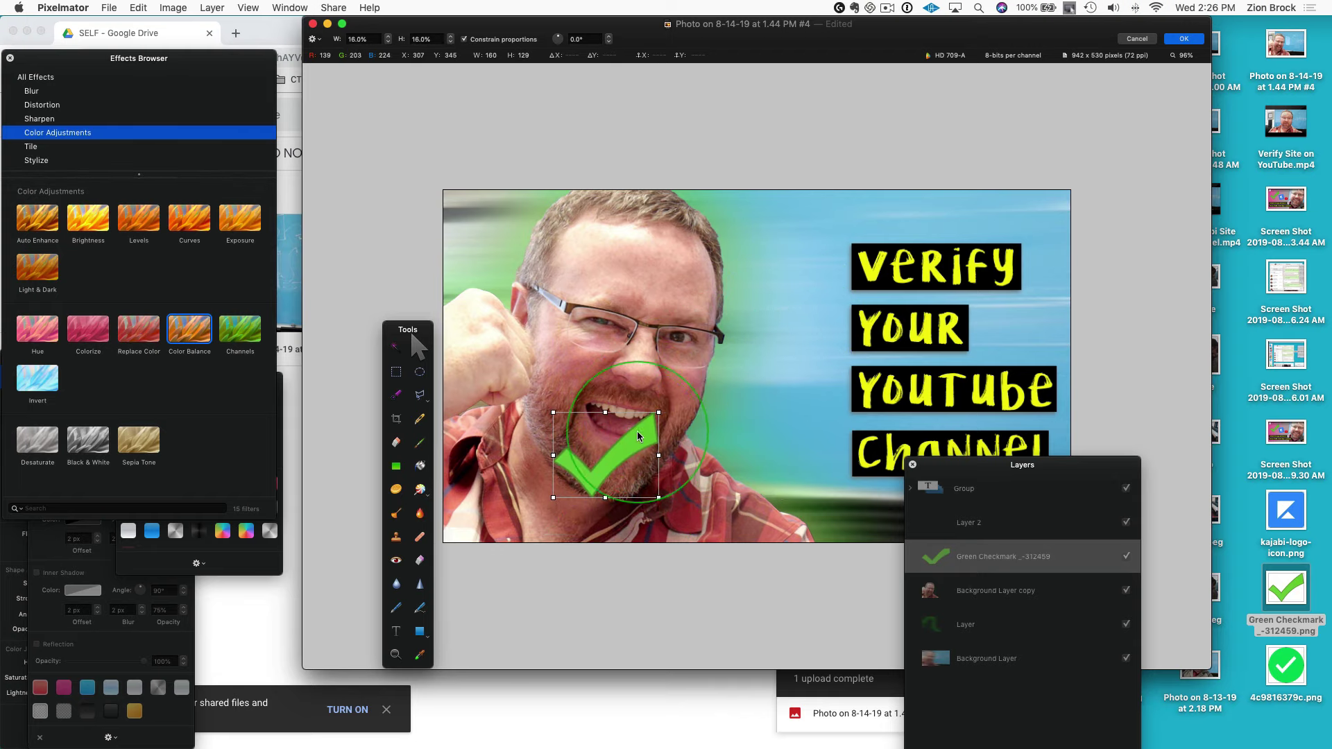
{"action": "left_click_drag", "start_coordinate": [637, 462], "coordinate": [1035, 311]}
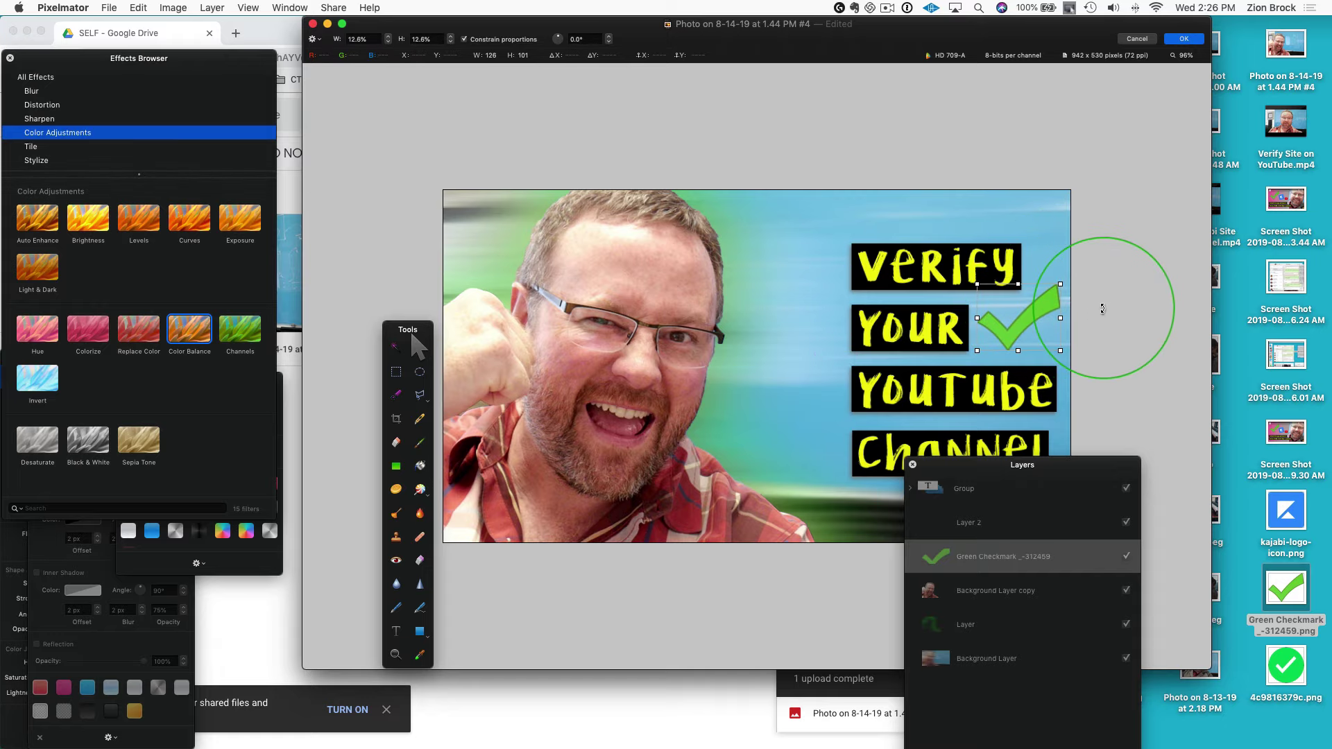
{"action": "left_click_drag", "start_coordinate": [1142, 126], "coordinate": [1145, 123]}
{"action": "left_click", "coordinate": [1182, 39]}
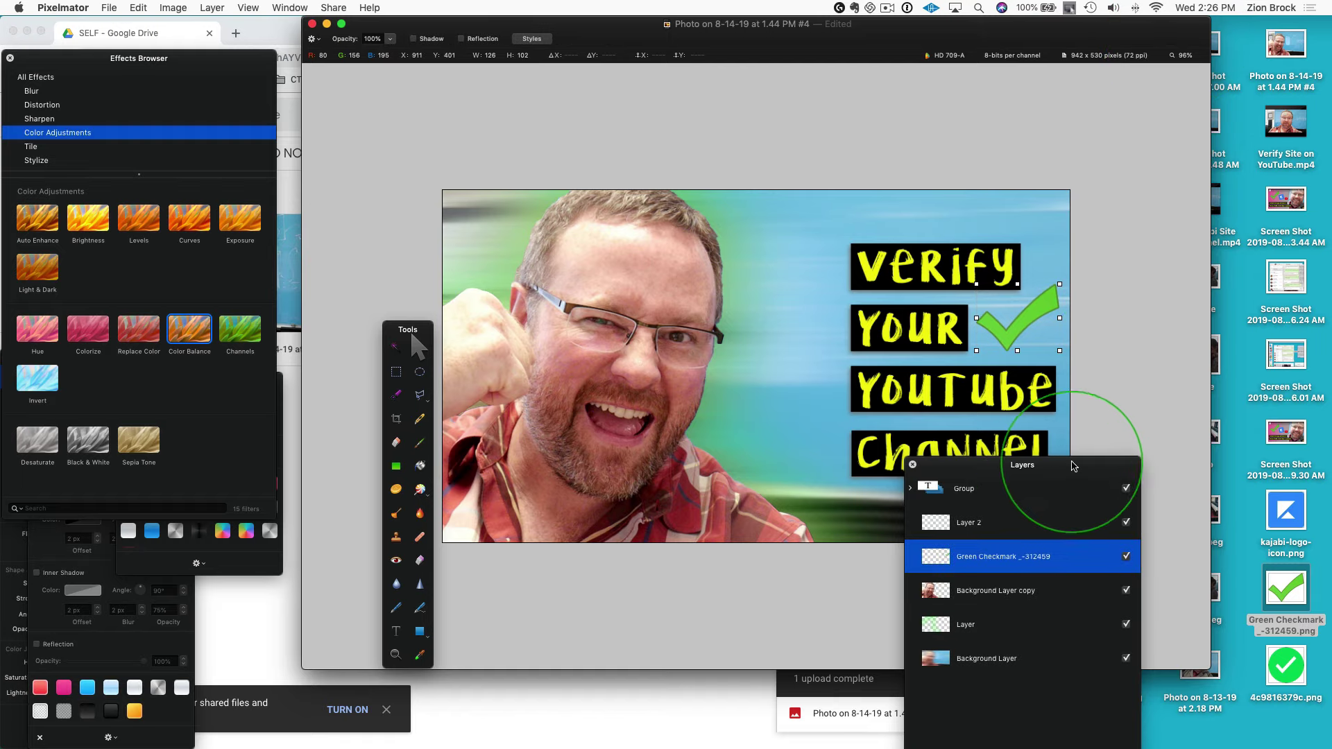
Move the Layers palette off the thumbnail and select the Background Layer
{"action": "left_click_drag", "start_coordinate": [1082, 465], "coordinate": [1249, 295]}
{"action": "left_click", "coordinate": [1125, 500]}
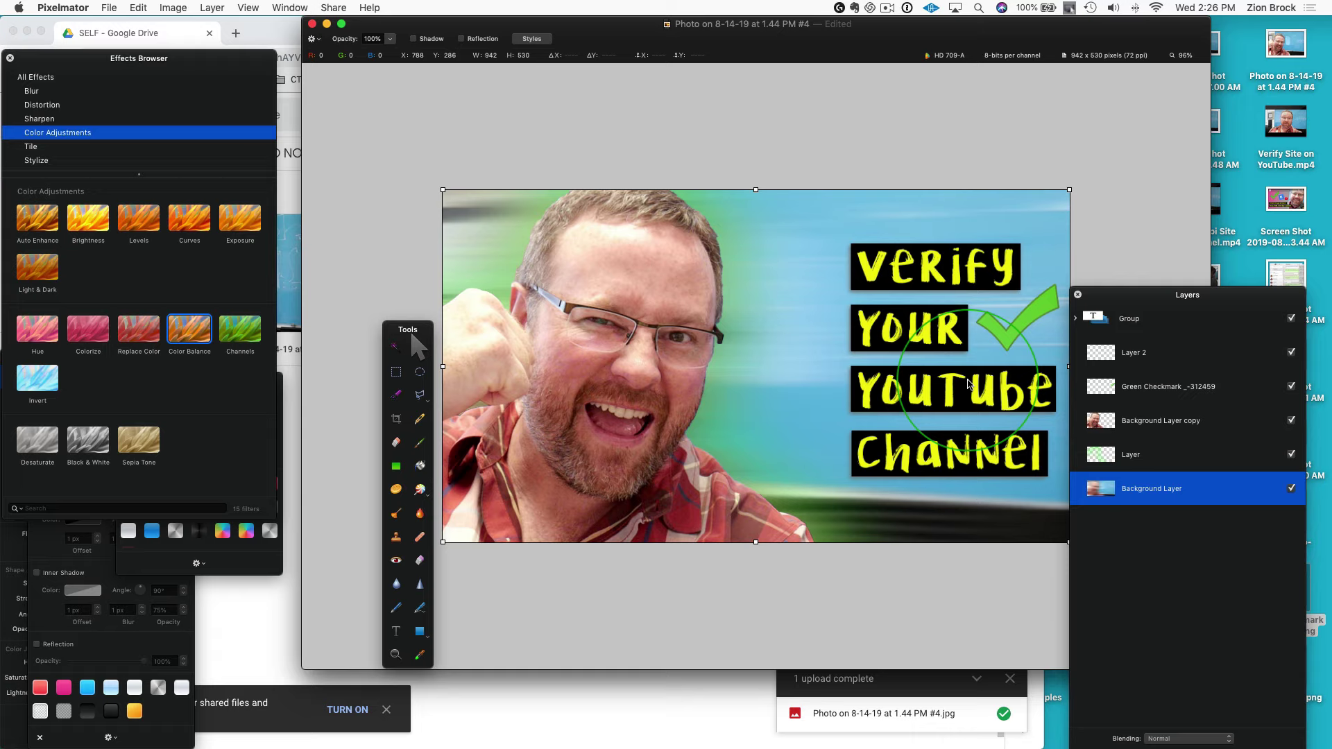
{"action": "left_click_drag", "start_coordinate": [1161, 300], "coordinate": [1163, 286]}
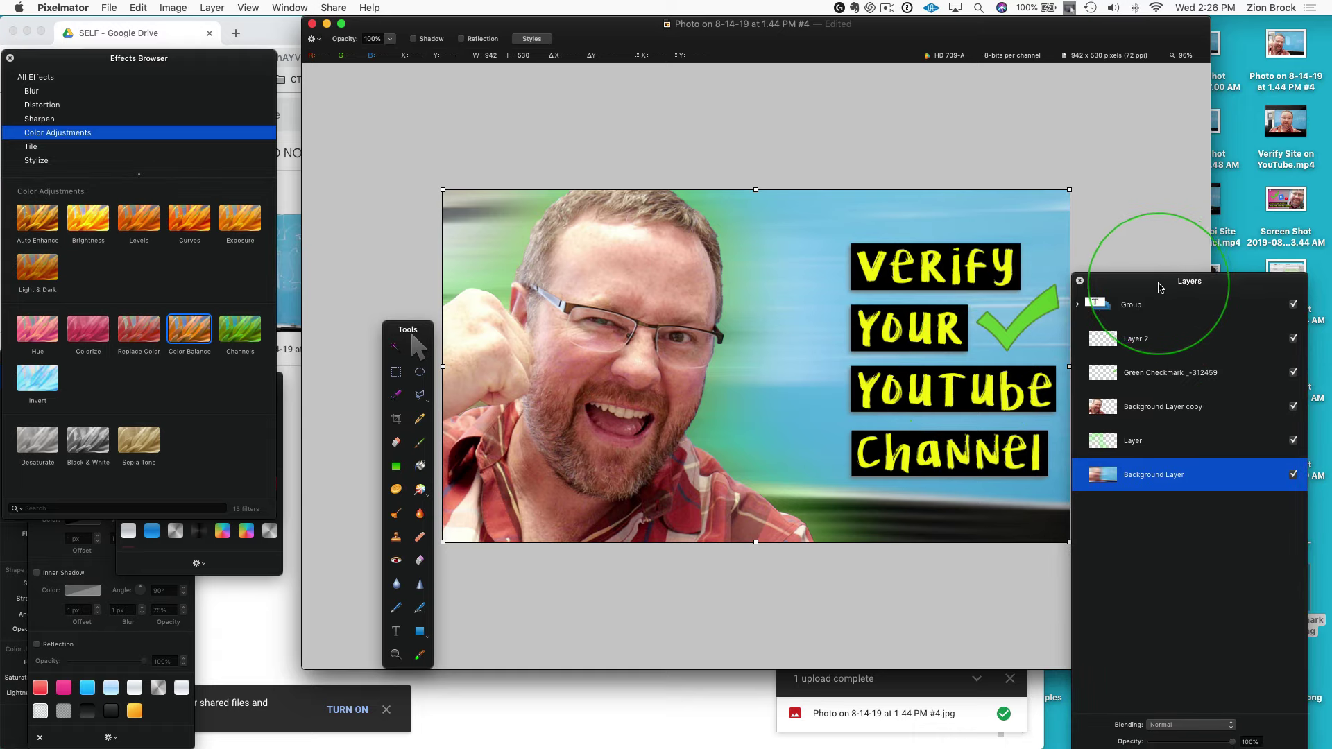
Export the thumbnail as a PNG named verify in the thumbnails folder, replacing the existing file
{"action": "left_click", "coordinate": [109, 8]}
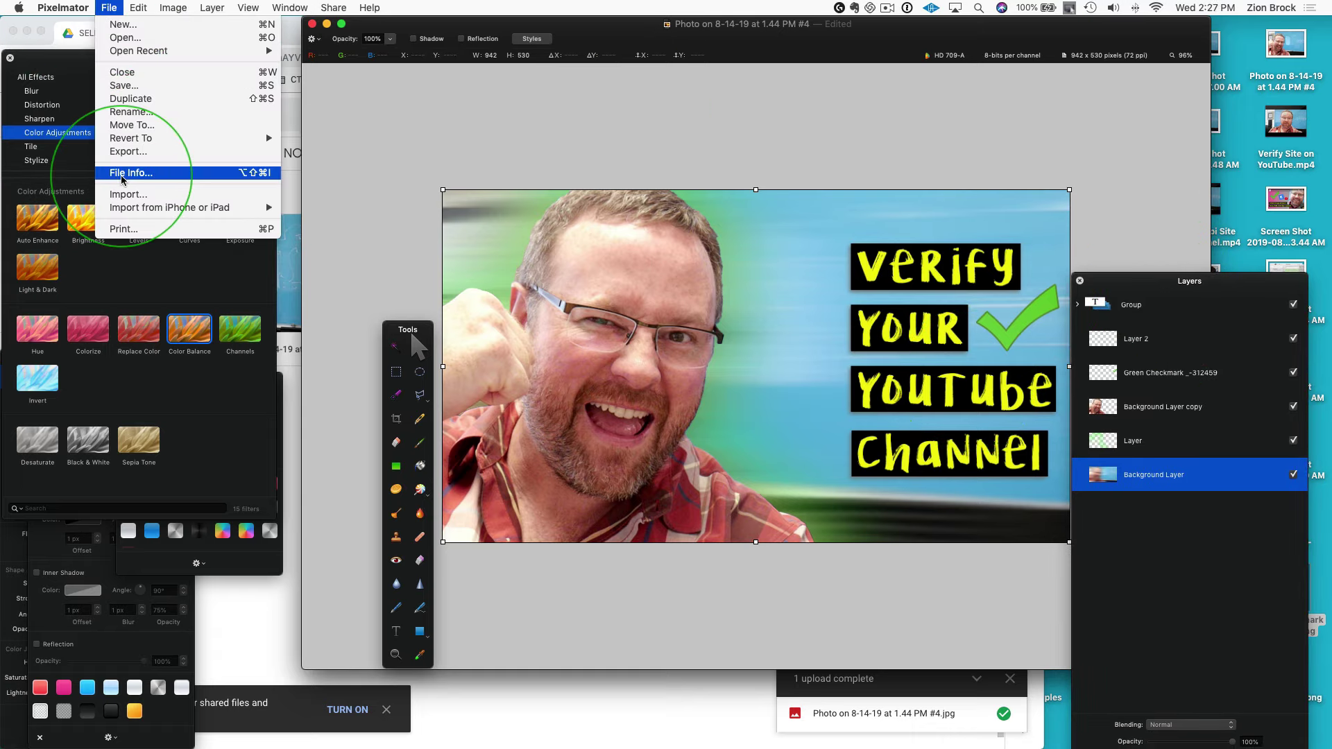
{"action": "left_click", "coordinate": [125, 151]}
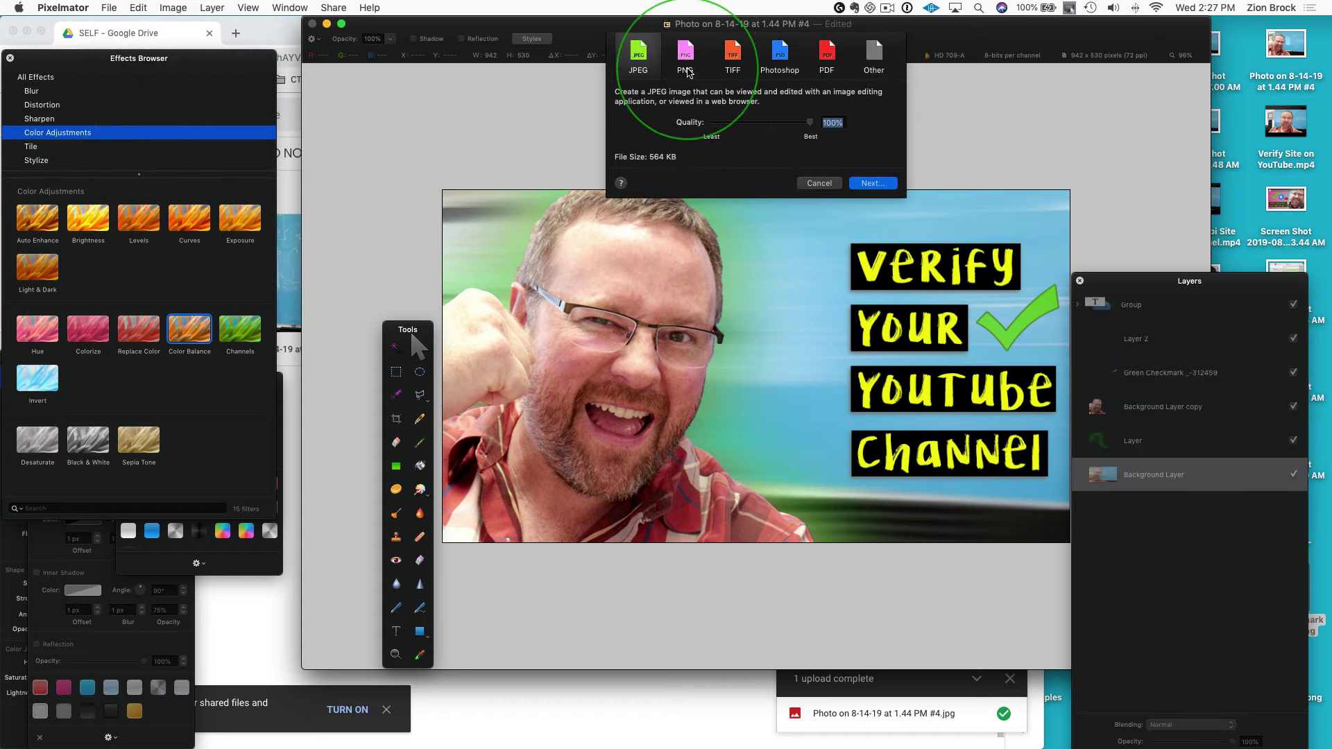
{"action": "left_click", "coordinate": [685, 69]}
{"action": "left_click", "coordinate": [871, 143]}
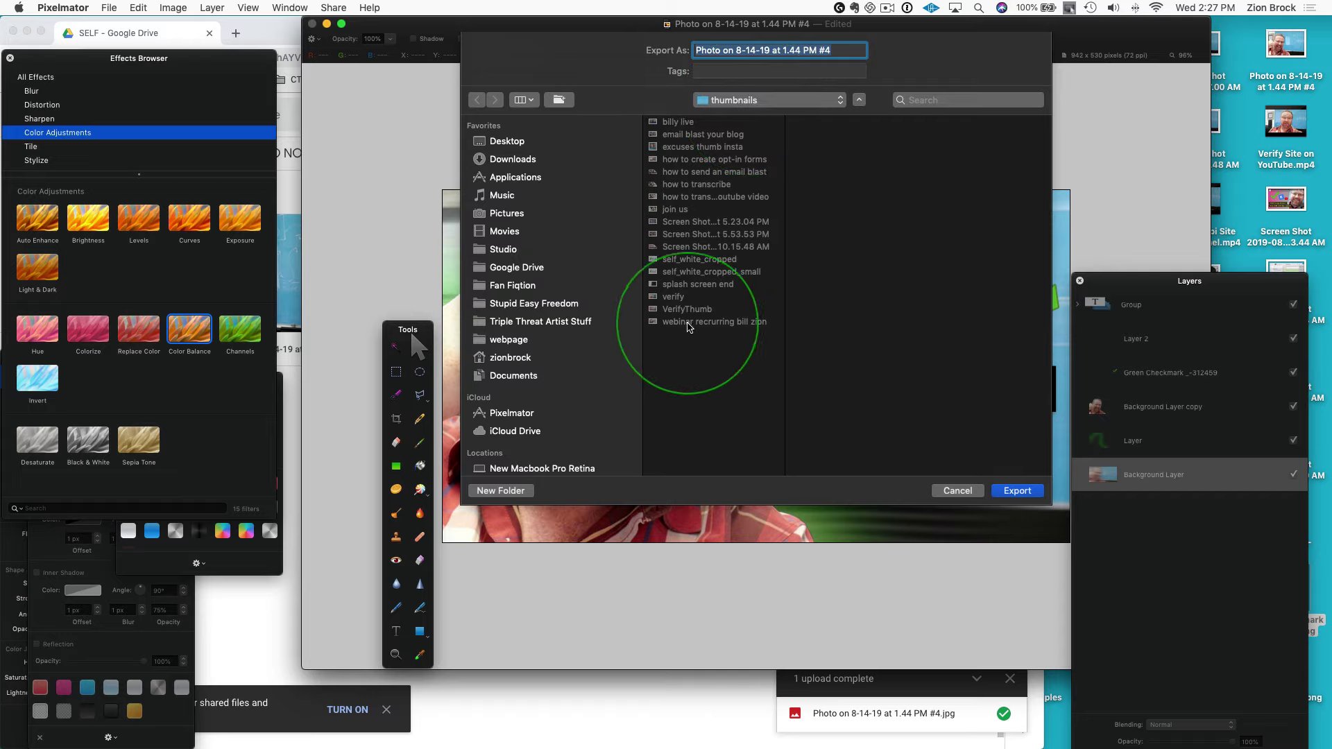
{"action": "left_click", "coordinate": [673, 296]}
{"action": "left_click", "coordinate": [1024, 489]}
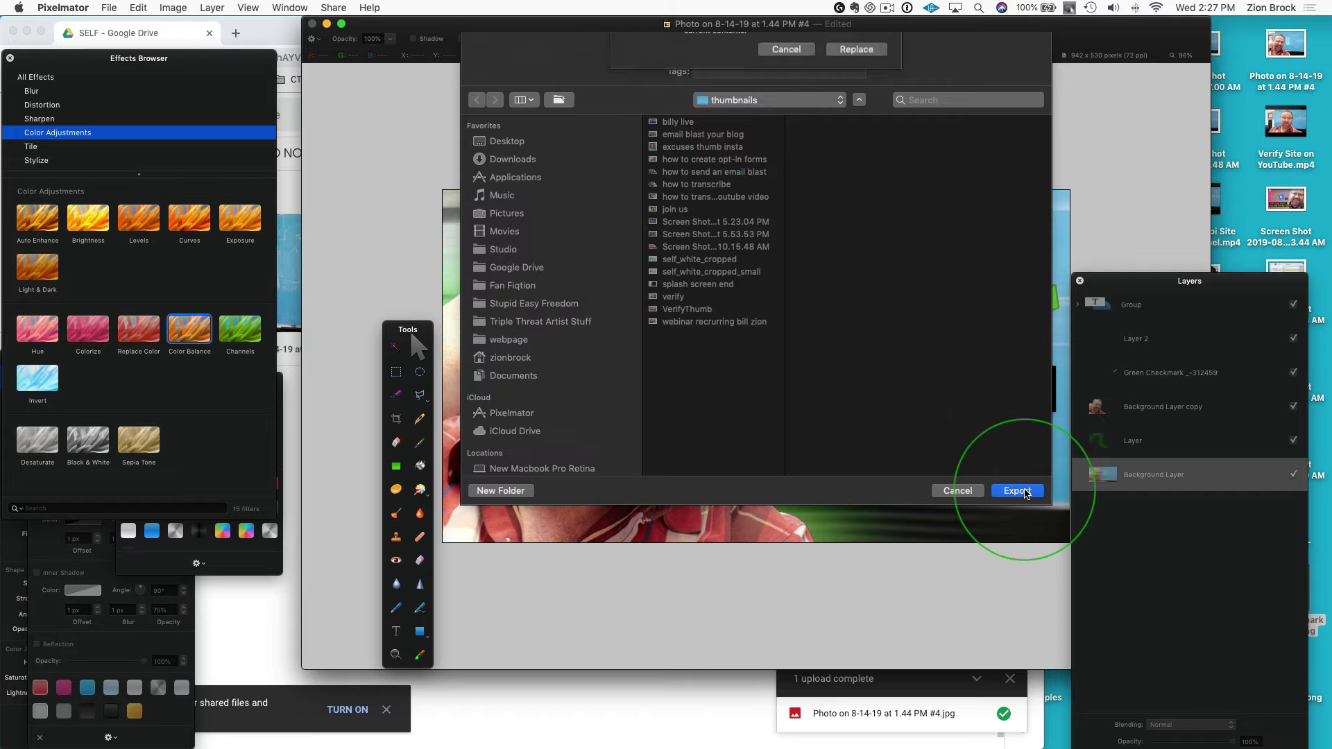
{"action": "left_click", "coordinate": [860, 110]}
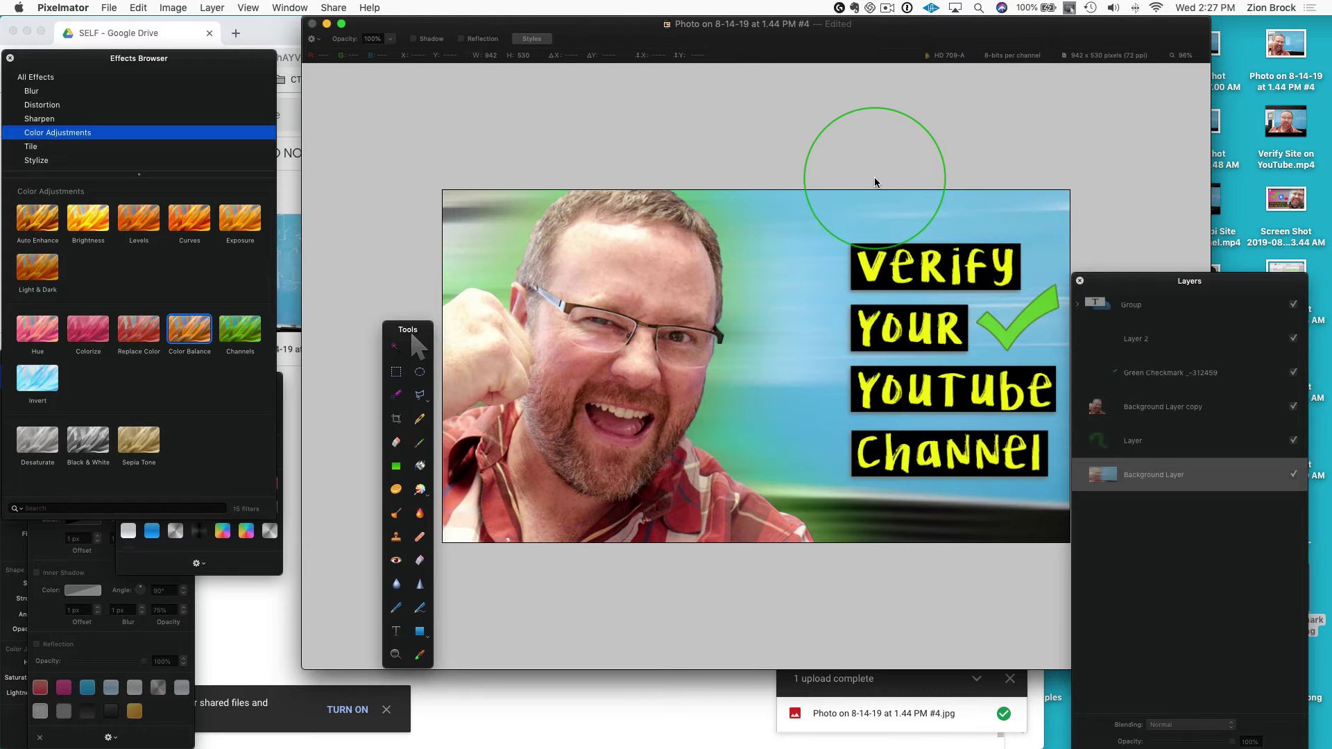
Switch to the YouTube upload page in Chrome and upload the verify image as the video's custom thumbnail
{"action": "key", "text": "super+Tab"}
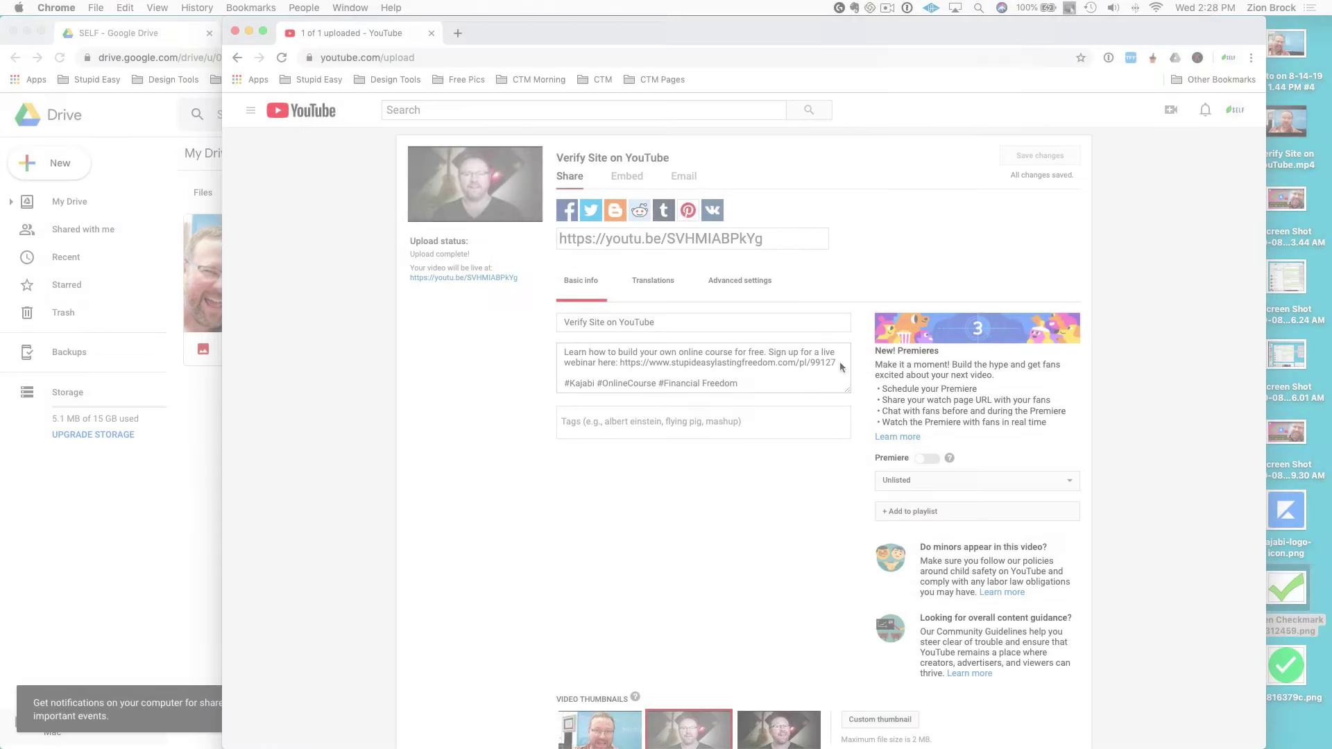
{"action": "scroll", "coordinate": [757, 471], "scroll_direction": "down", "scroll_amount": 5}
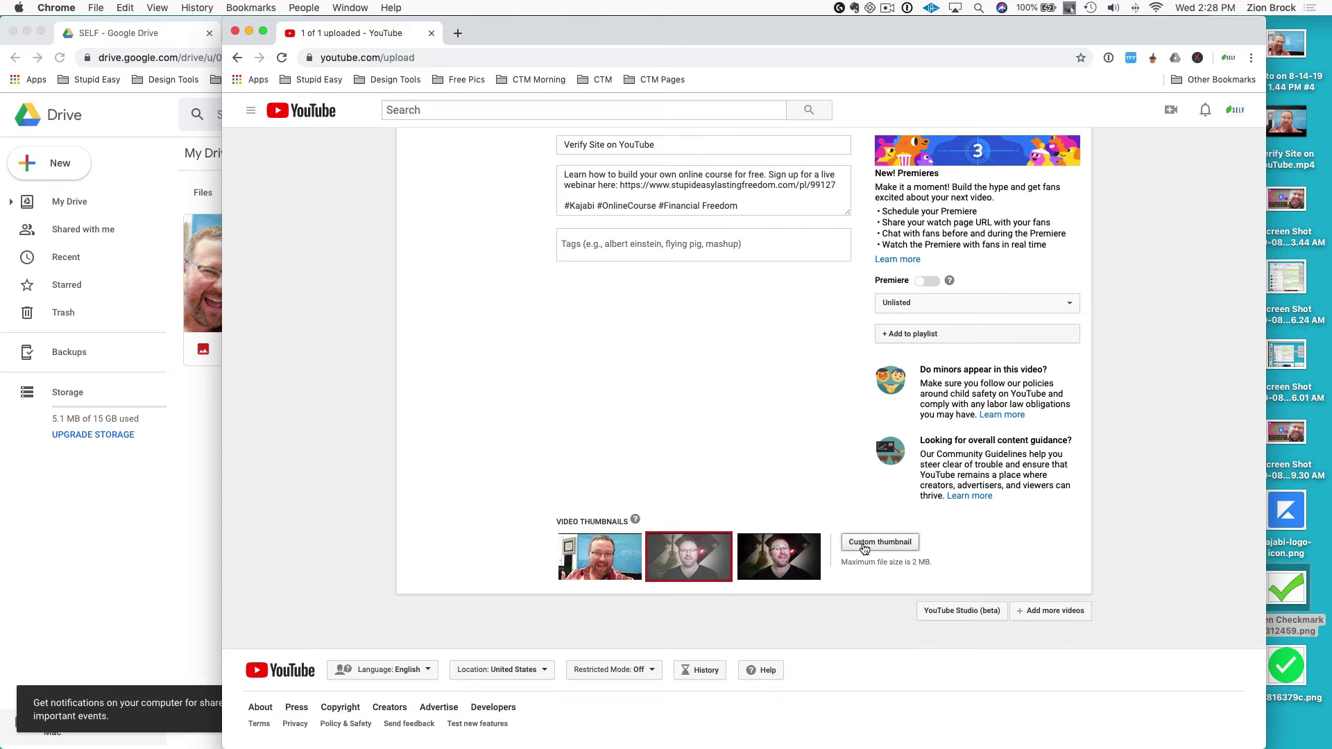
{"action": "left_click", "coordinate": [865, 544]}
{"action": "left_click", "coordinate": [642, 133]}
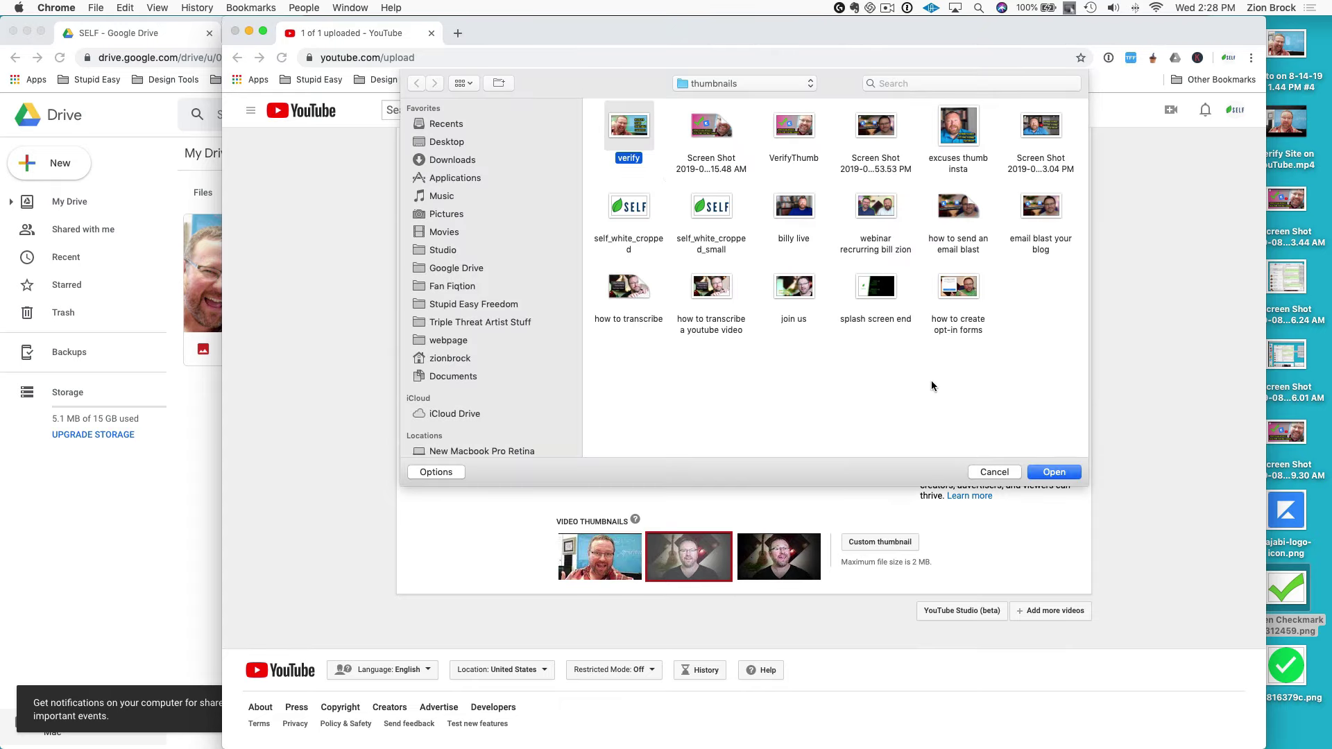
{"action": "left_click", "coordinate": [1055, 473]}
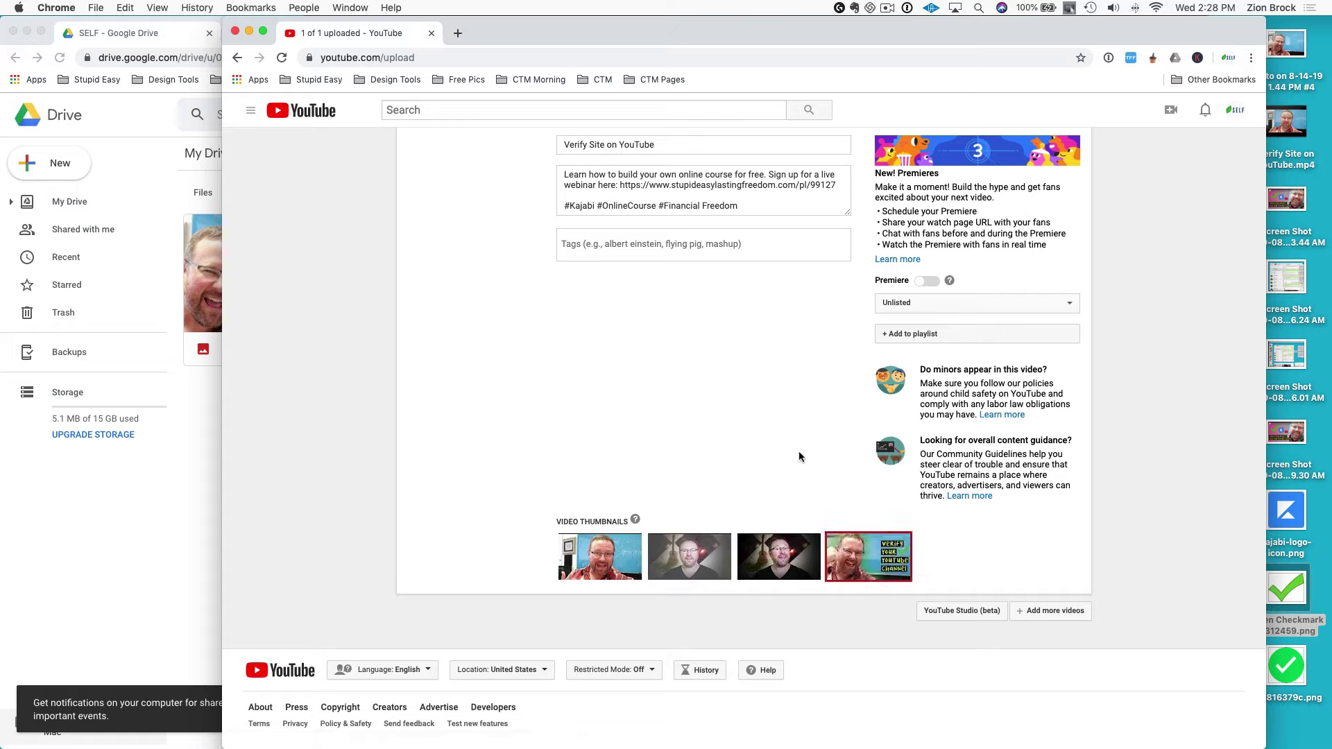
Save the video's changes and check the custom thumbnail on the upload page
{"action": "scroll", "coordinate": [1032, 276], "scroll_direction": "up", "scroll_amount": 3}
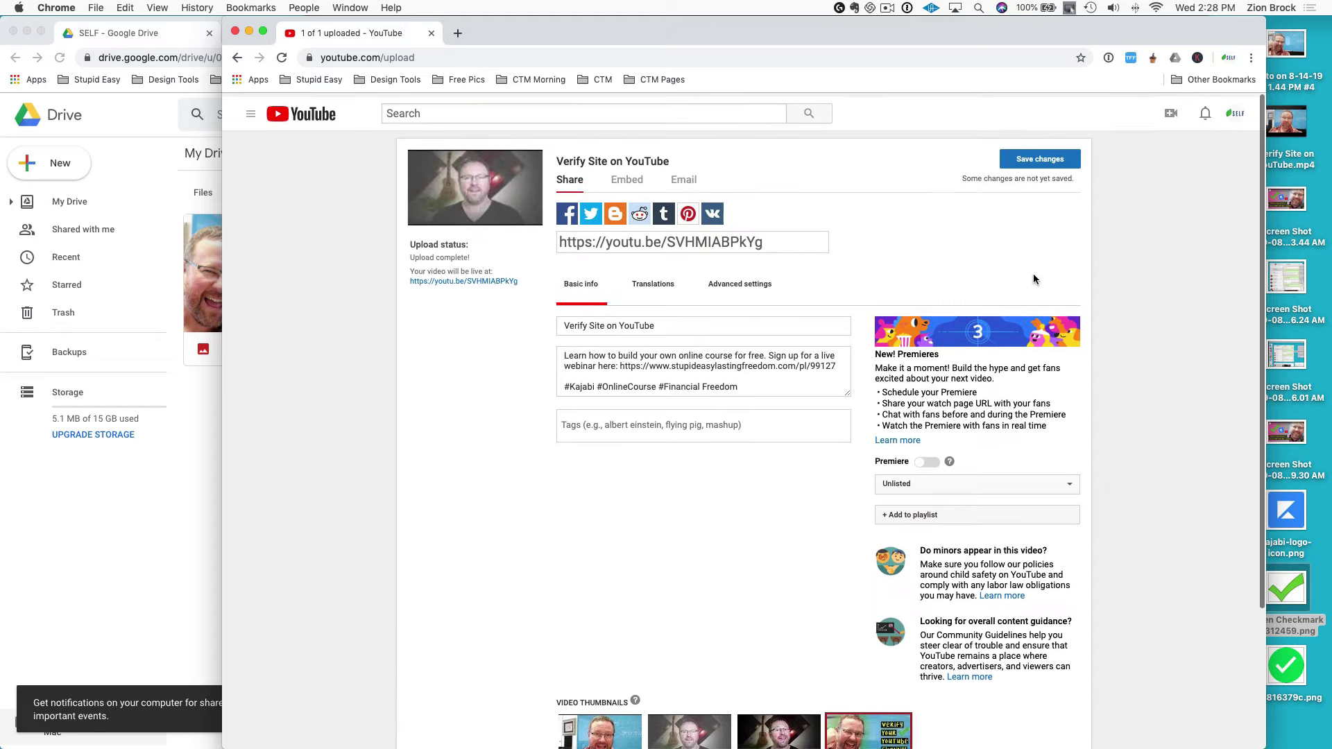
{"action": "left_click", "coordinate": [1040, 157]}
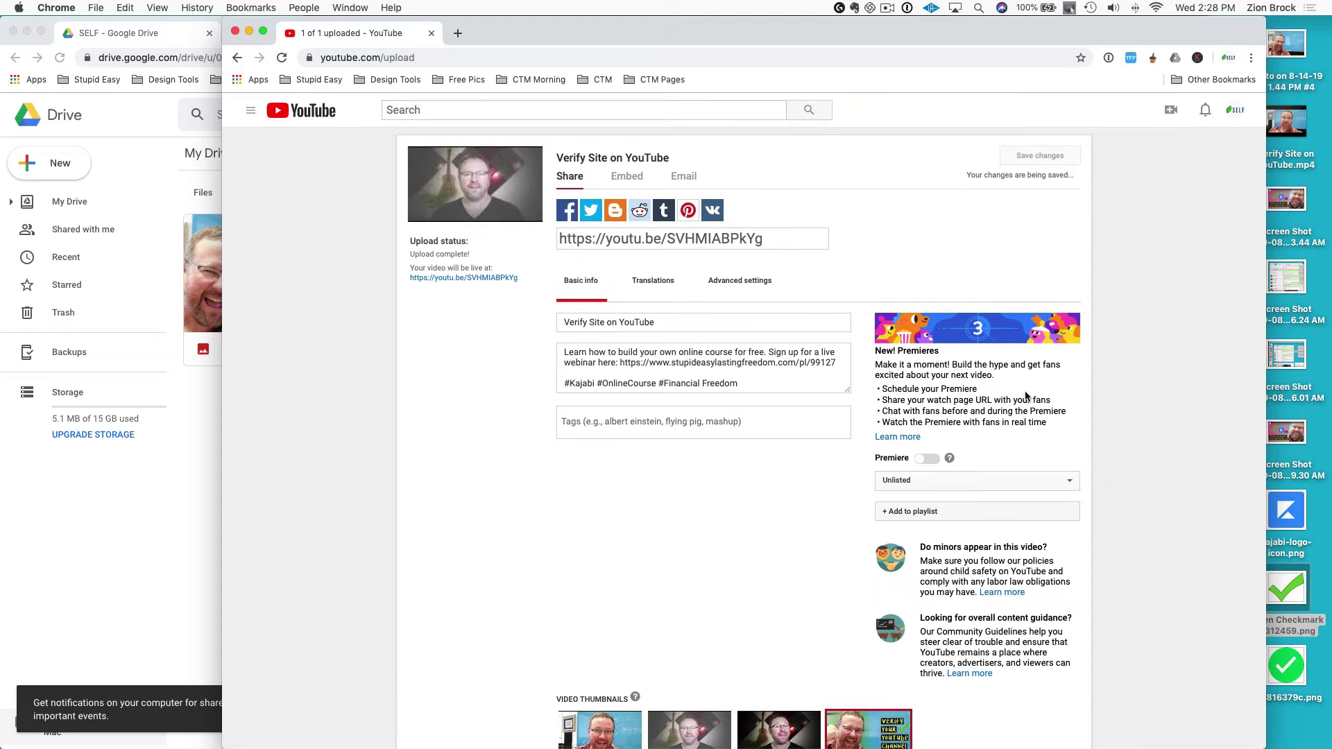
{"action": "scroll", "coordinate": [1027, 399], "scroll_direction": "down", "scroll_amount": 5}
{"action": "scroll", "coordinate": [1031, 414], "scroll_direction": "up", "scroll_amount": 5}
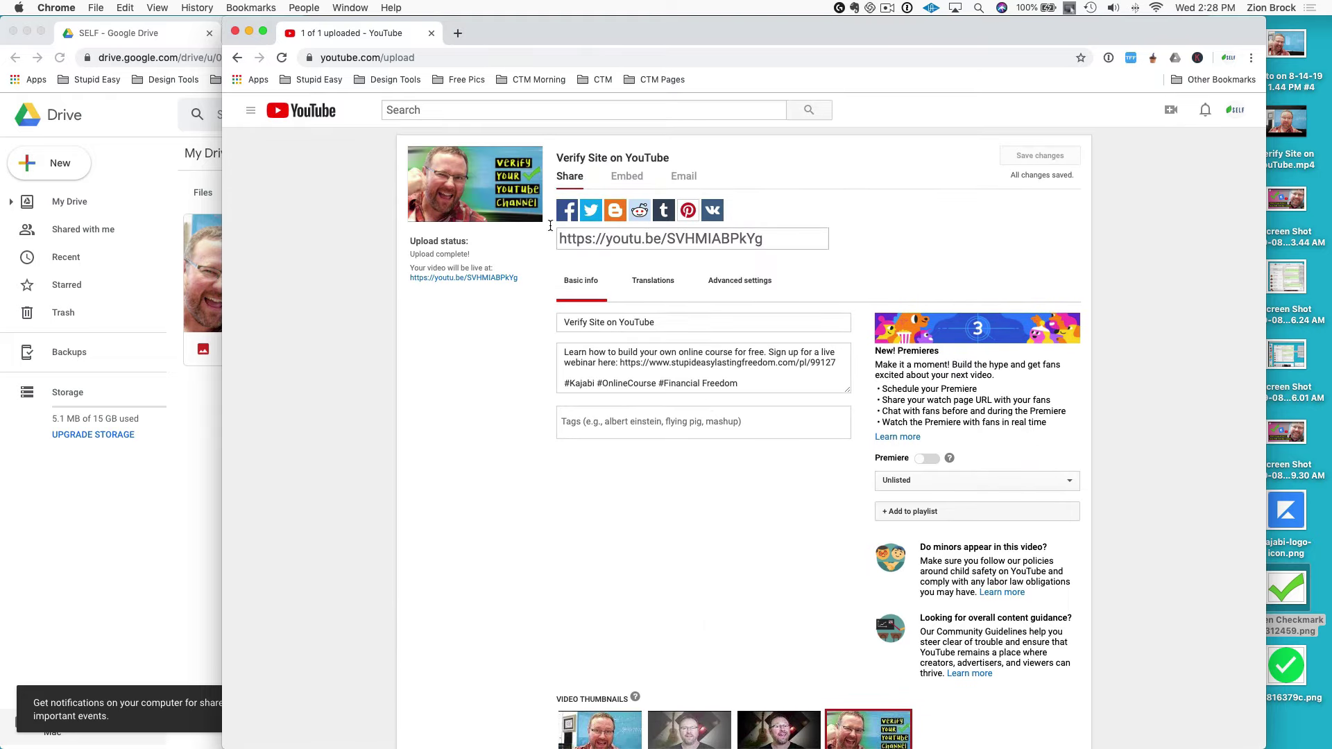
Change the video title to "Verify Your YouTube" by replacing "Site" with "Your" and removing "on"
{"action": "double_click", "coordinate": [594, 323]}
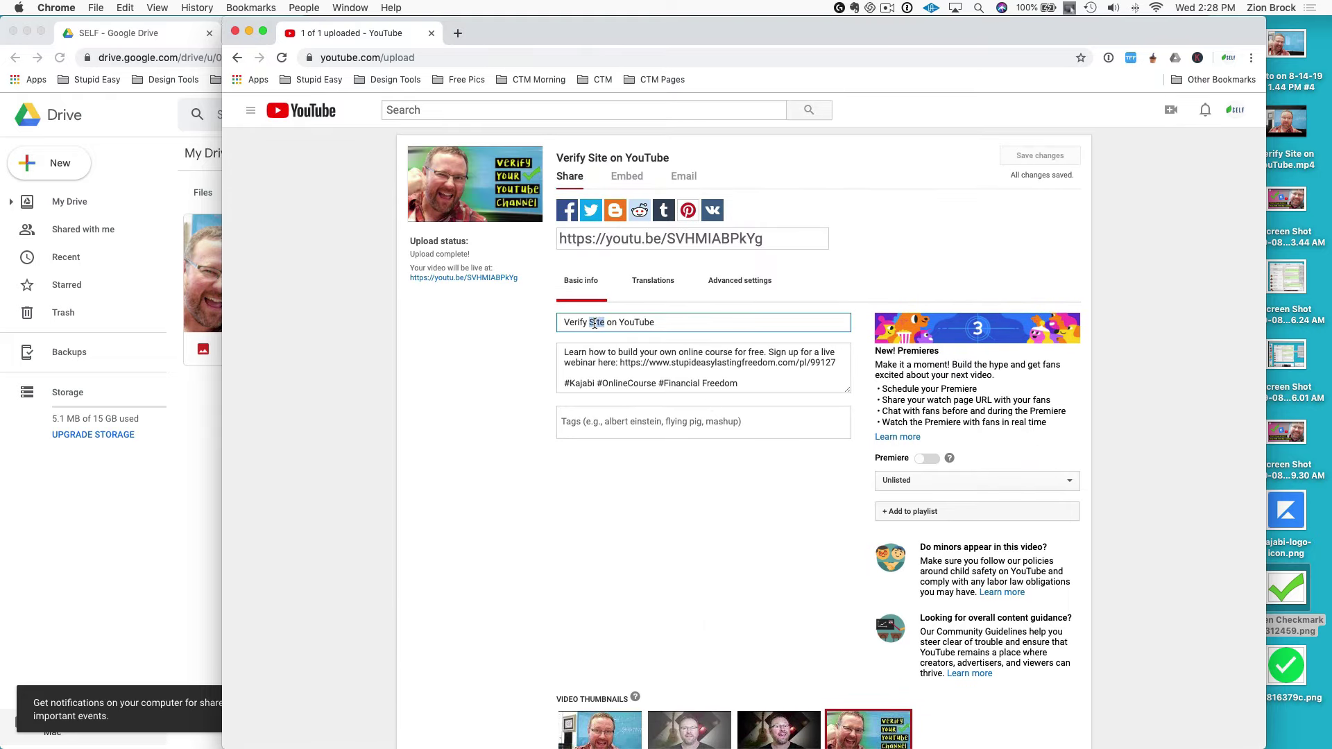
{"action": "type", "text": "Your"}
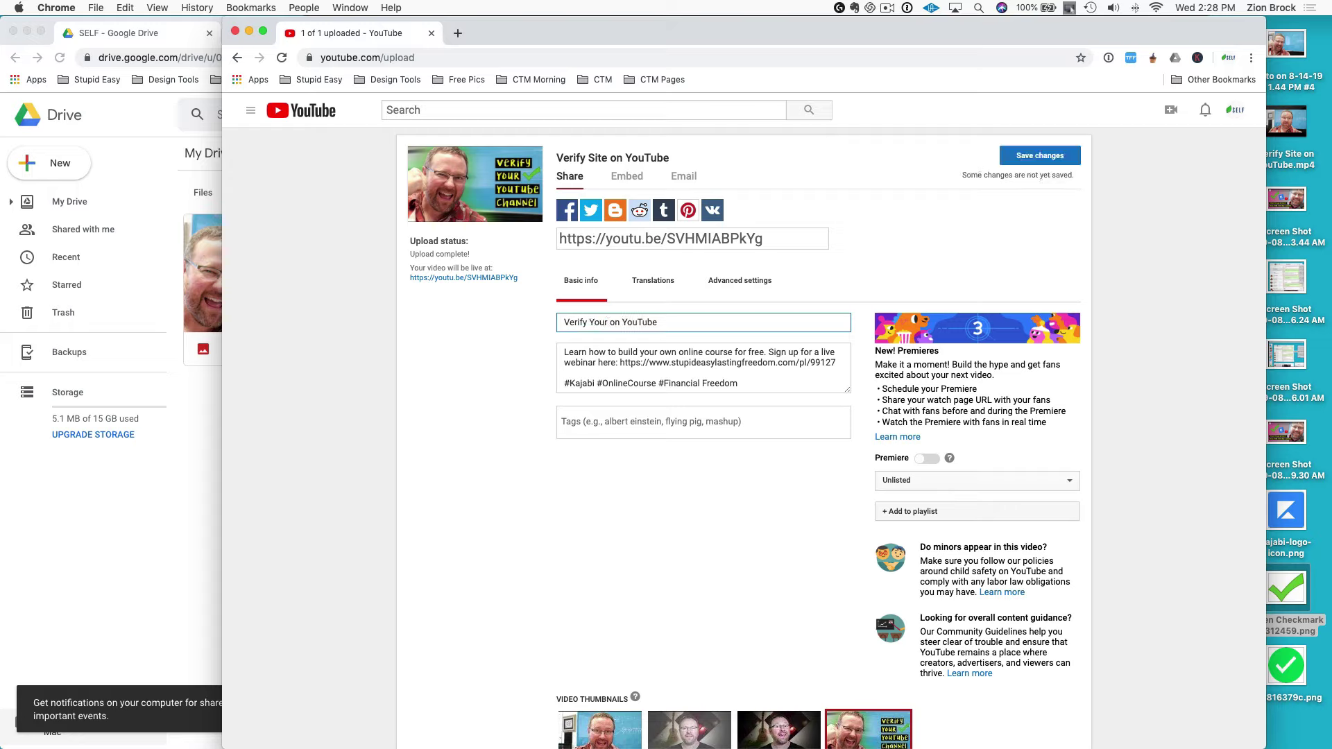
{"action": "key", "text": "BackSpace"}
{"action": "key", "text": "BackSpace"}
{"action": "key", "text": "BackSpace"}
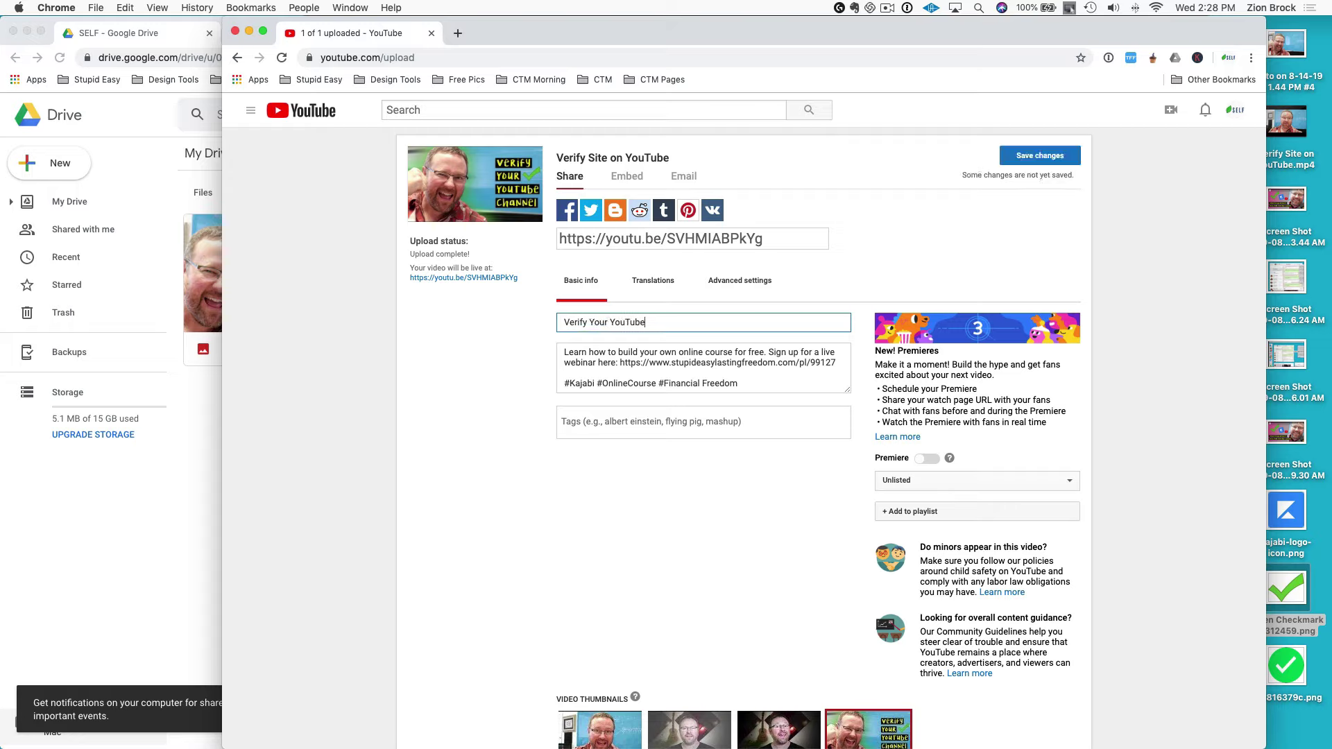